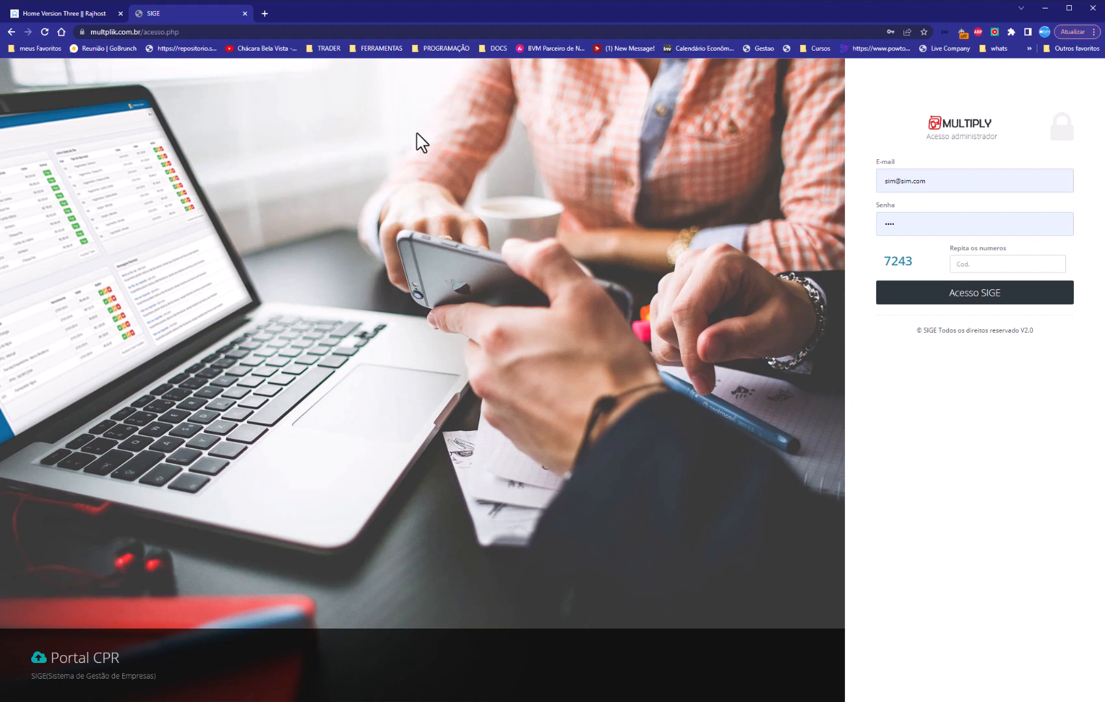
Step: Log in to the SIGE administrator area, repeating the displayed verification code in its field
double_click(903, 268)
drag(903, 268, 978, 268)
click(967, 303)
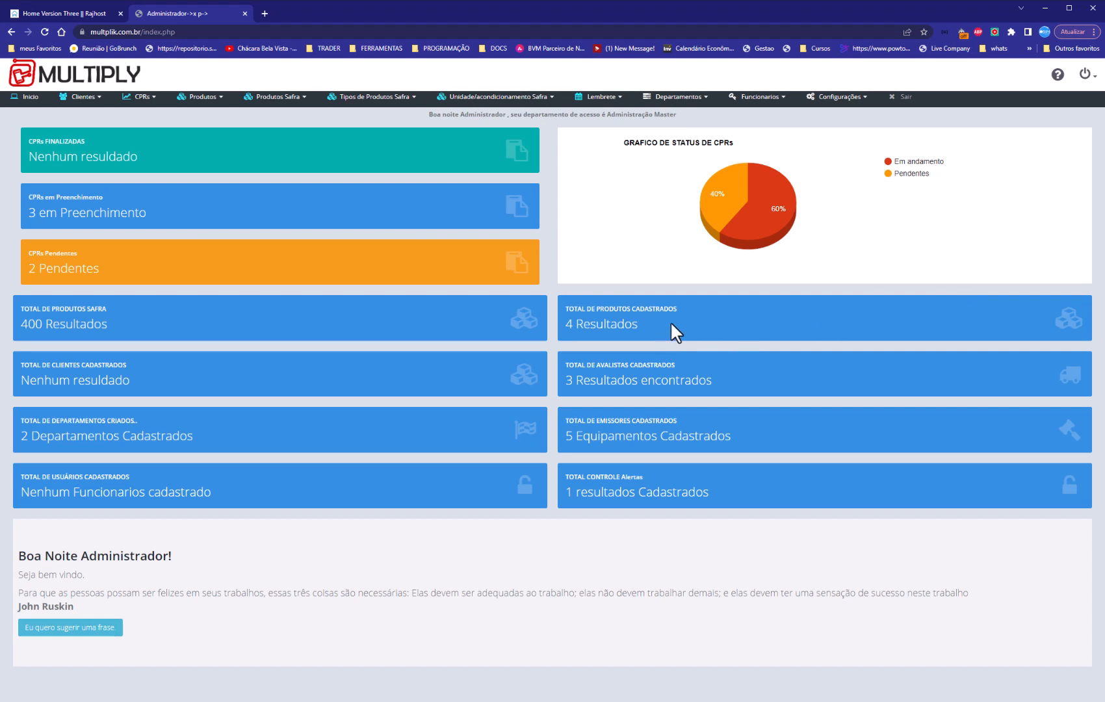
Step: Examine the dashboard's CPR status cards and chart, and the totals for harvest products and registered users
mouse_move(769, 211)
drag(47, 253, 74, 255)
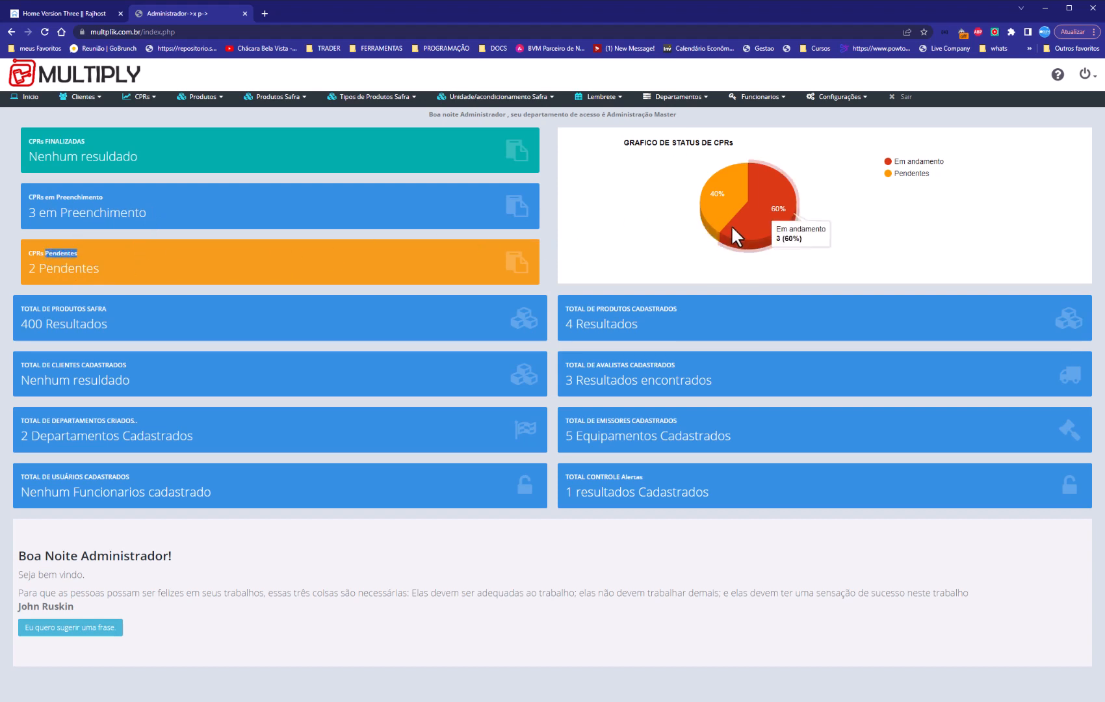
mouse_move(699, 193)
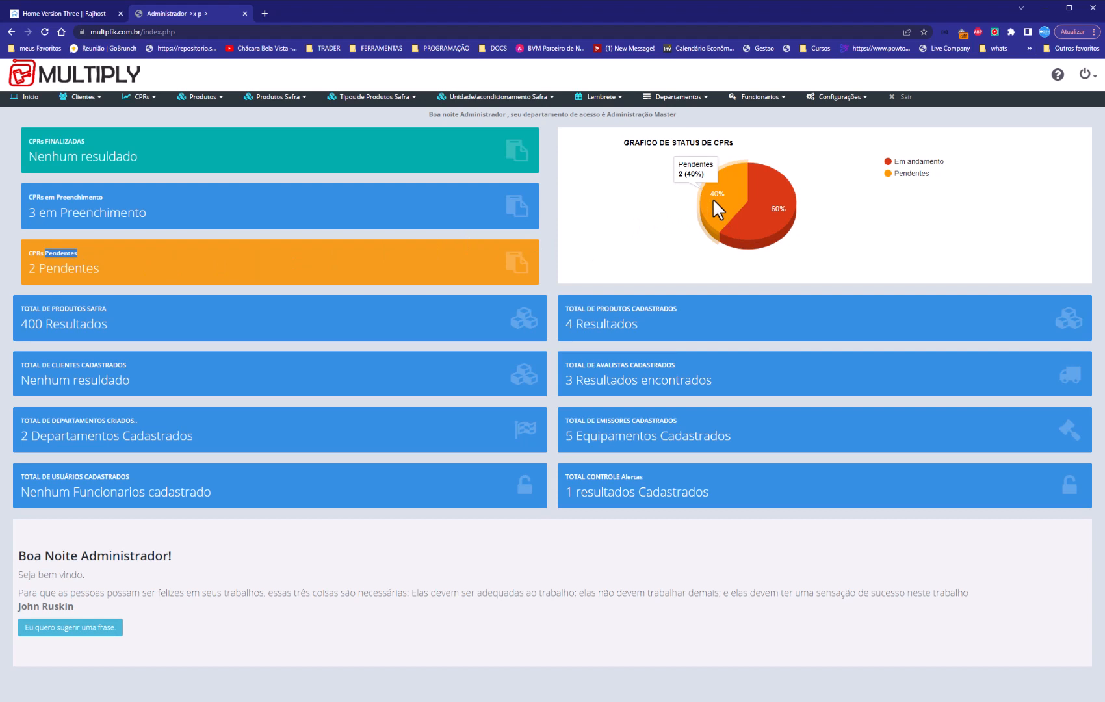
mouse_move(739, 222)
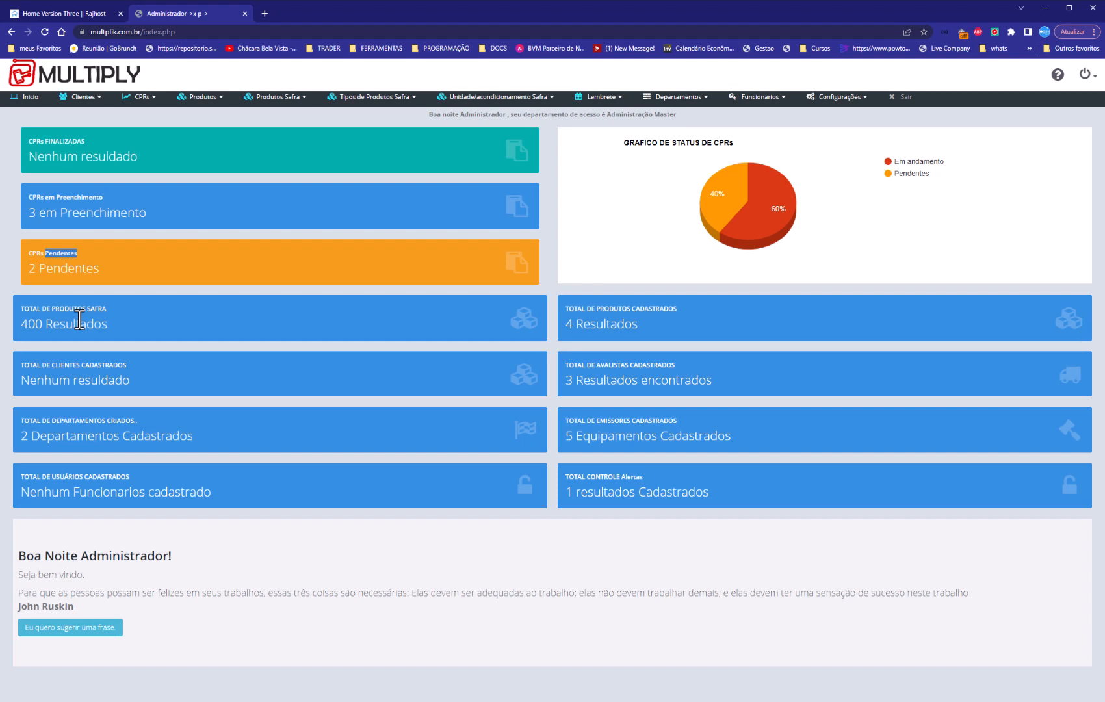
click(25, 323)
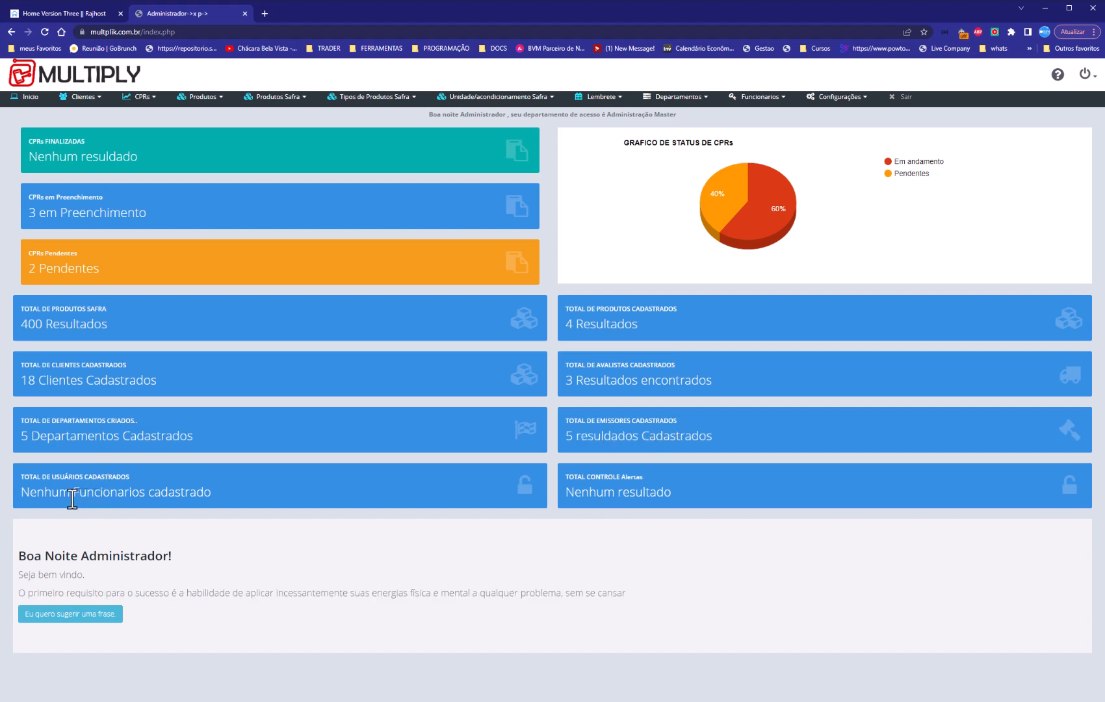
drag(20, 492, 228, 504)
click(279, 485)
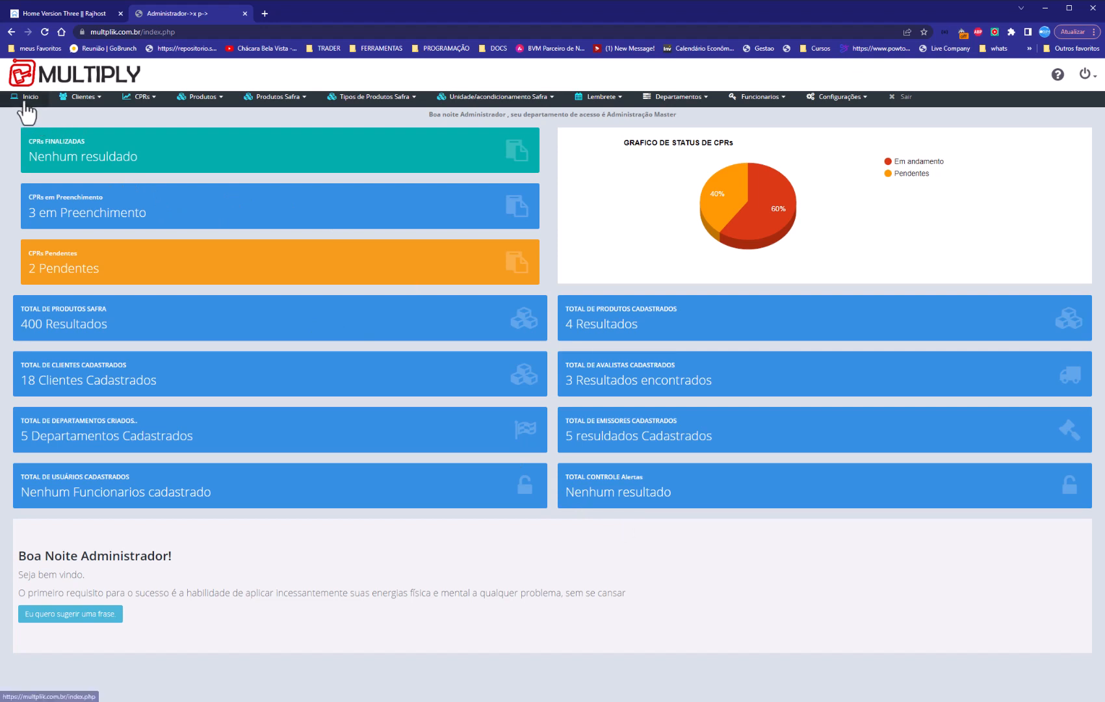
Step: Open the client registration form and view the options available for the client type
click(60, 98)
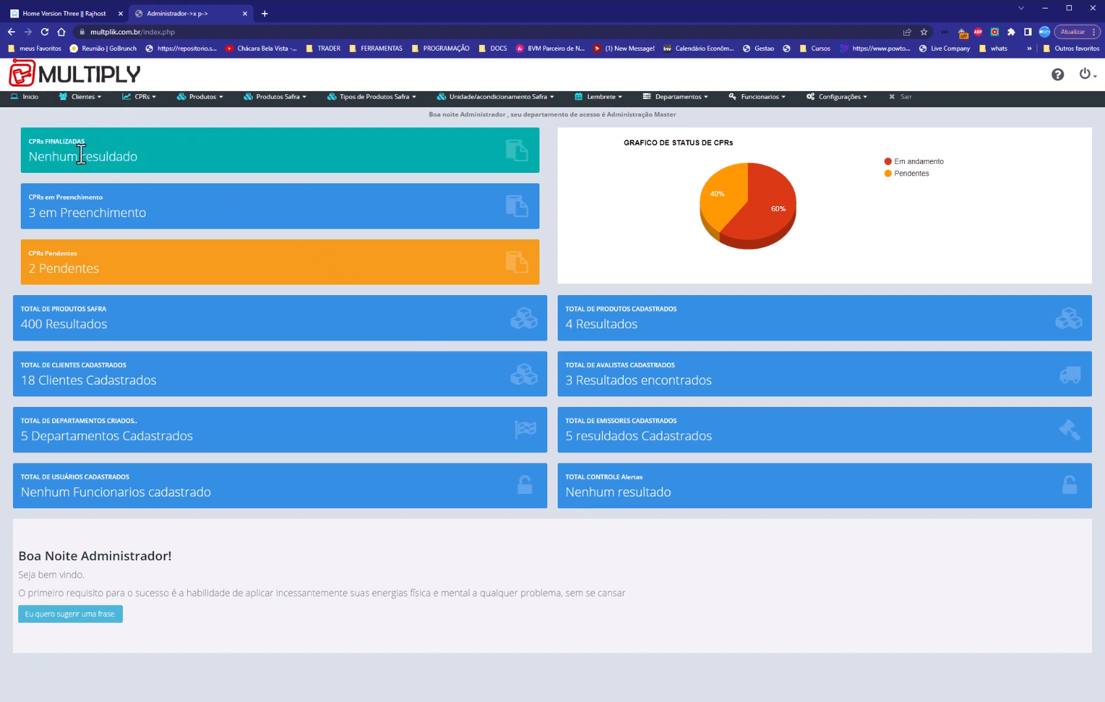
mouse_move(70, 101)
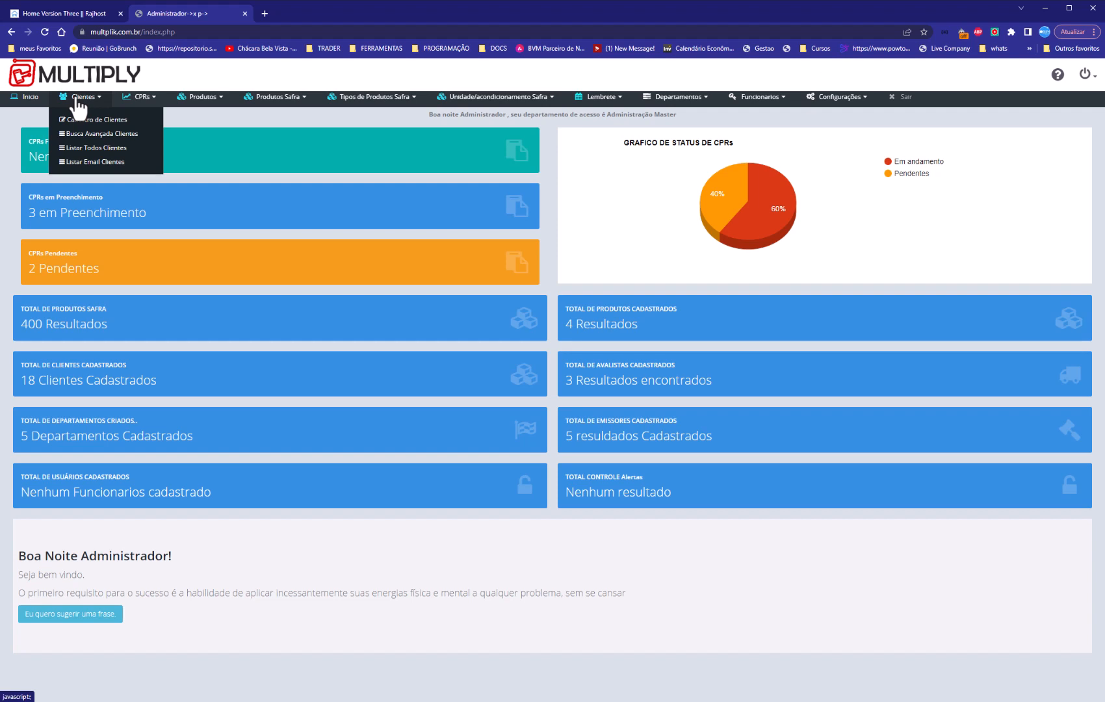
click(81, 124)
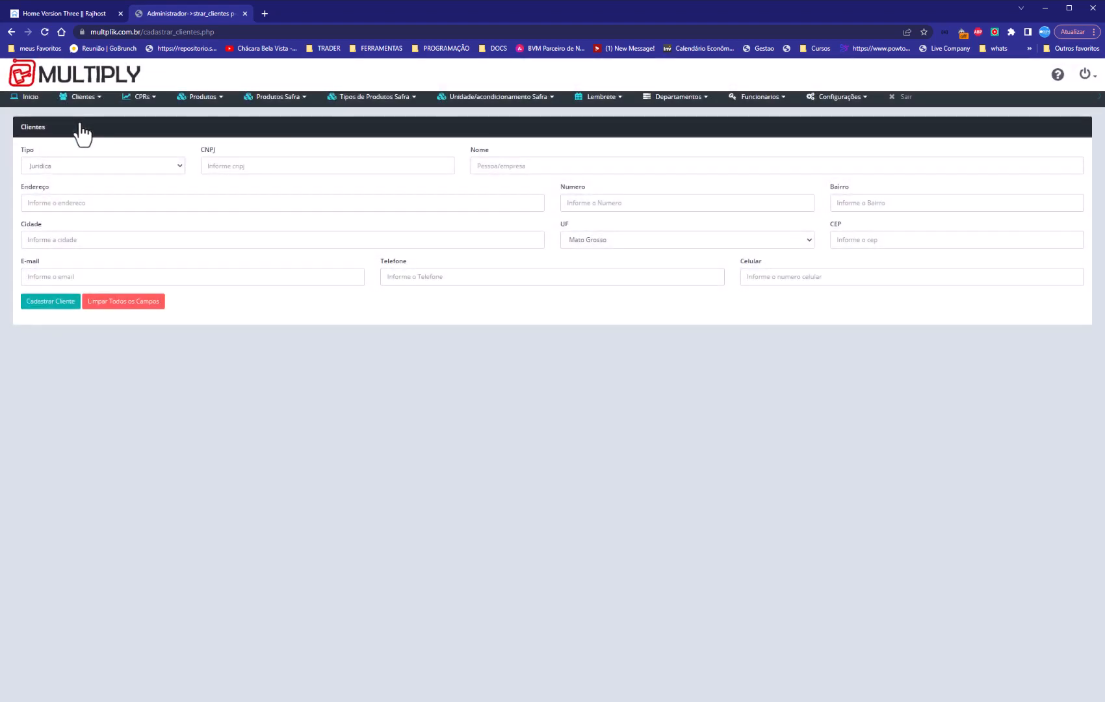
click(165, 168)
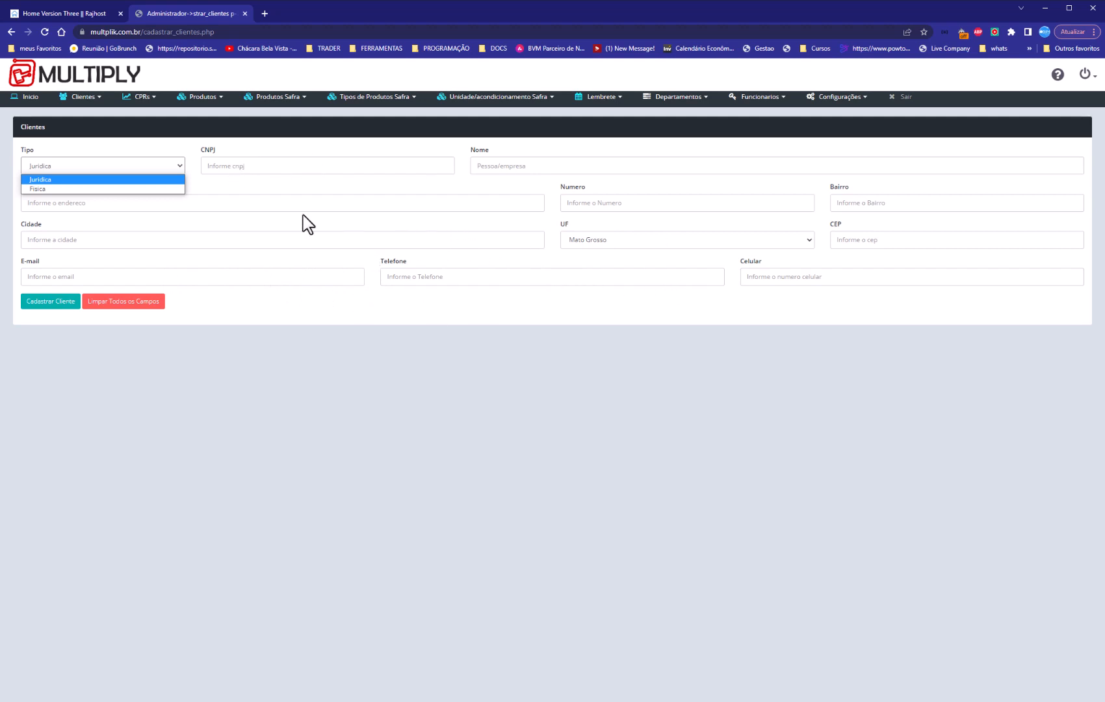
Step: Search the registered clients by part of a client's name using the advanced client search
mouse_move(83, 98)
click(85, 135)
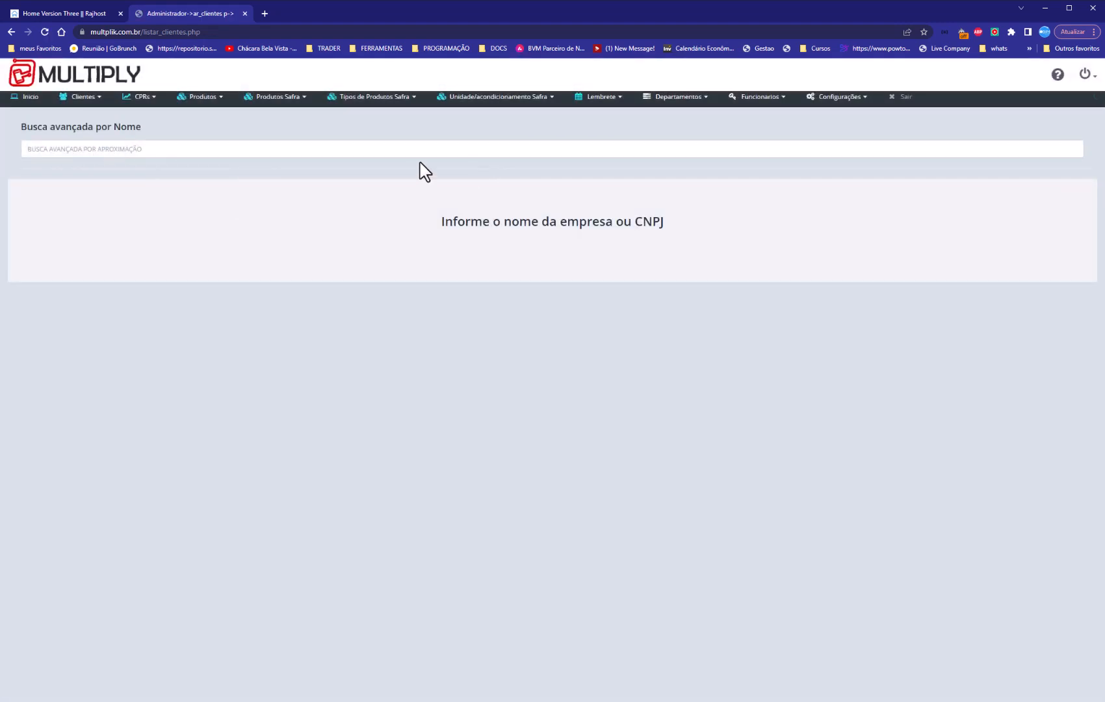
click(420, 152)
text(JULI)
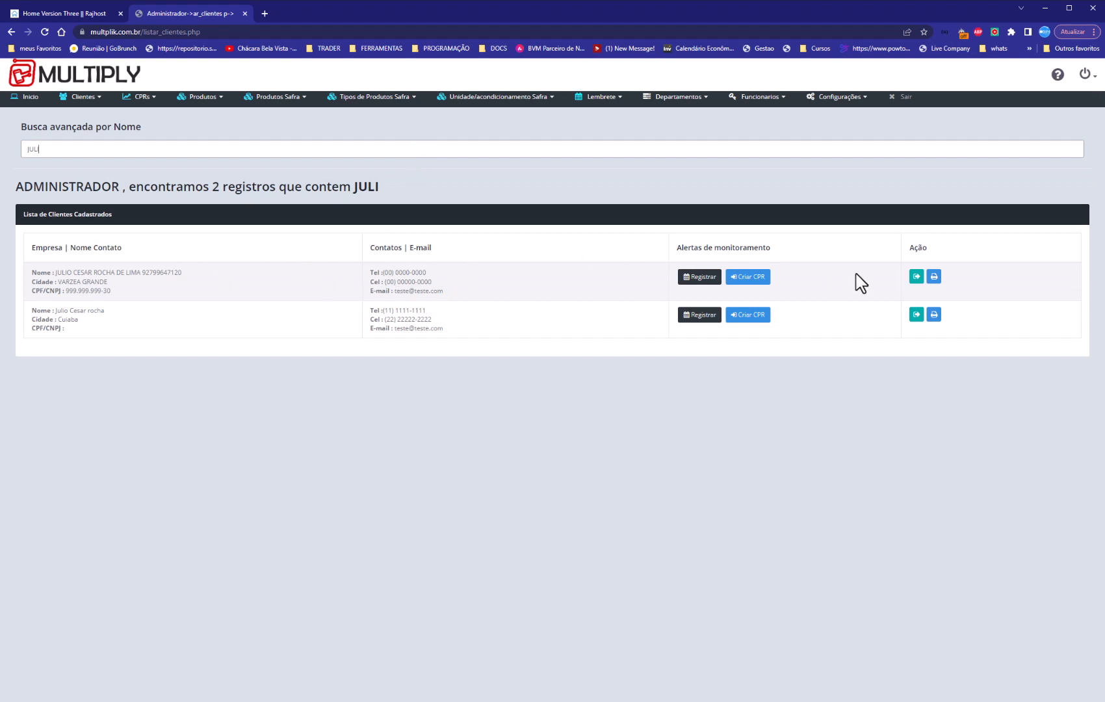
double_click(59, 271)
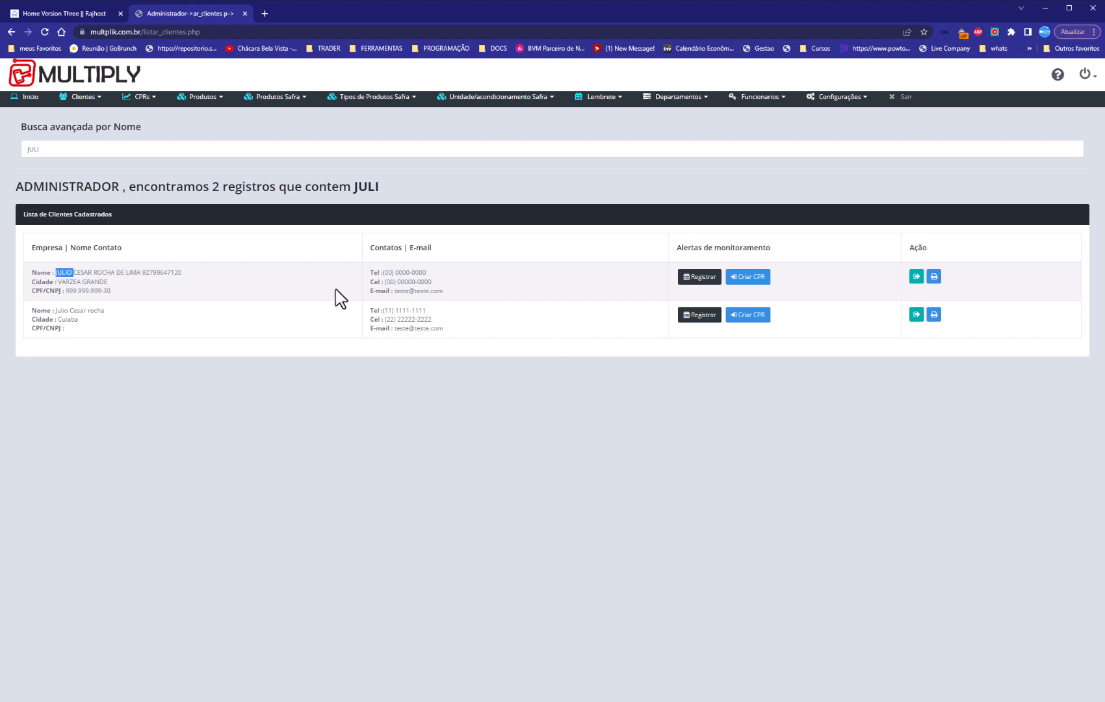
click(106, 292)
click(68, 149)
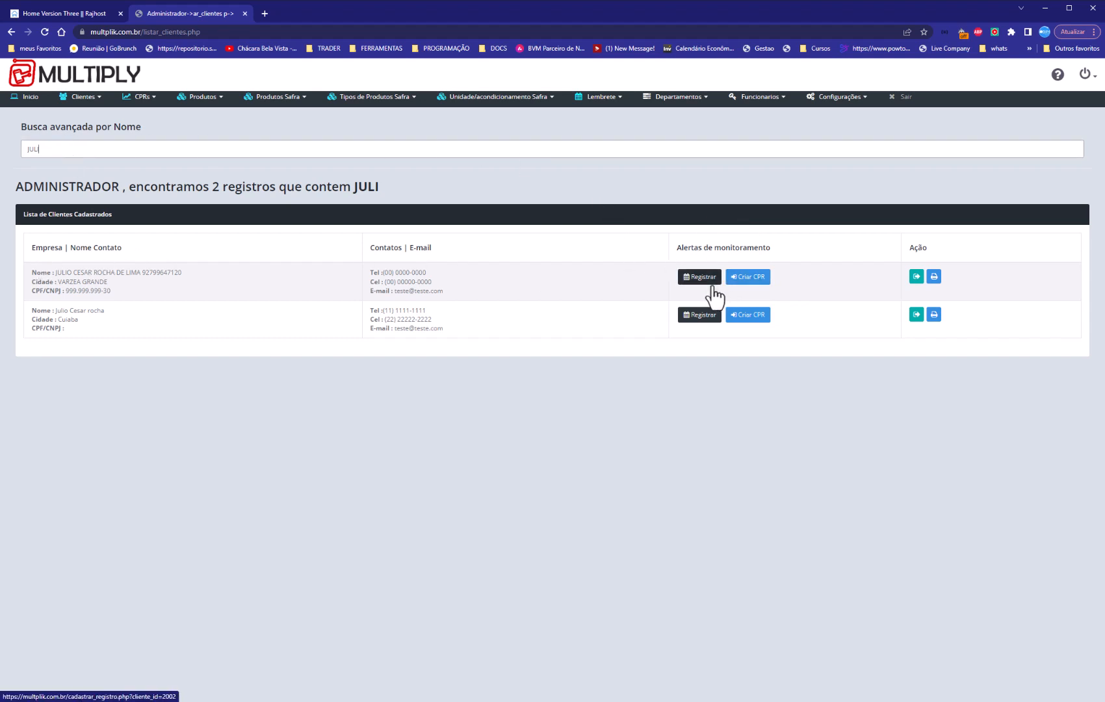
Step: View the first matching client's printable registration sheet, check its details, and close it
click(935, 279)
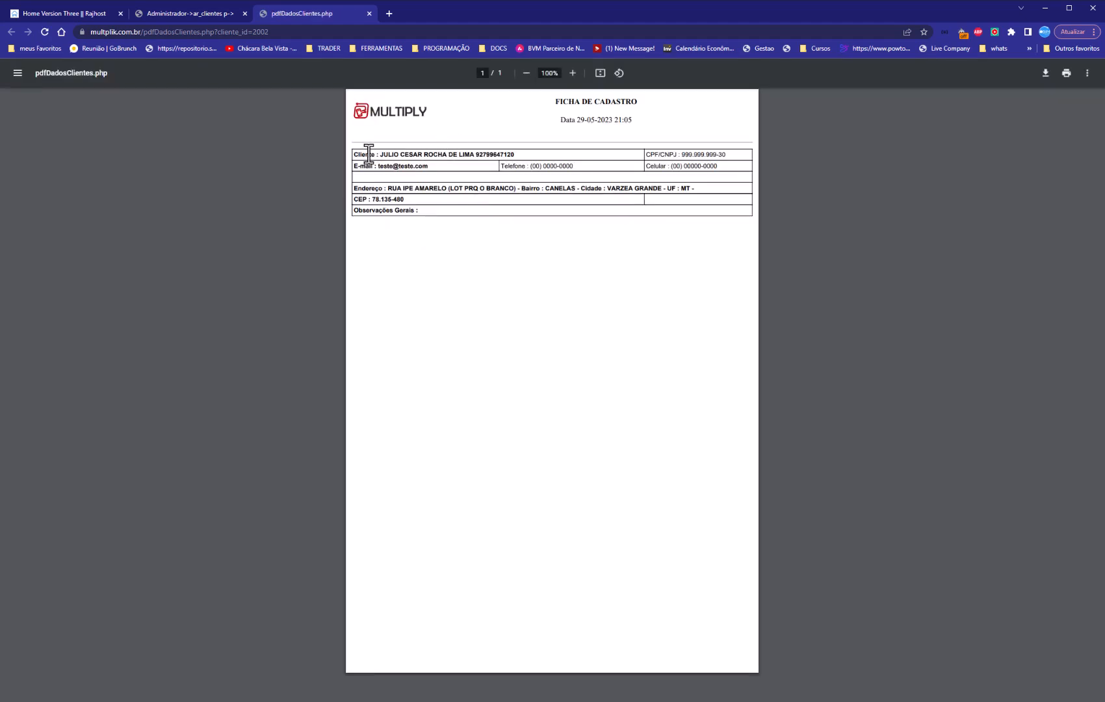
drag(352, 153, 421, 212)
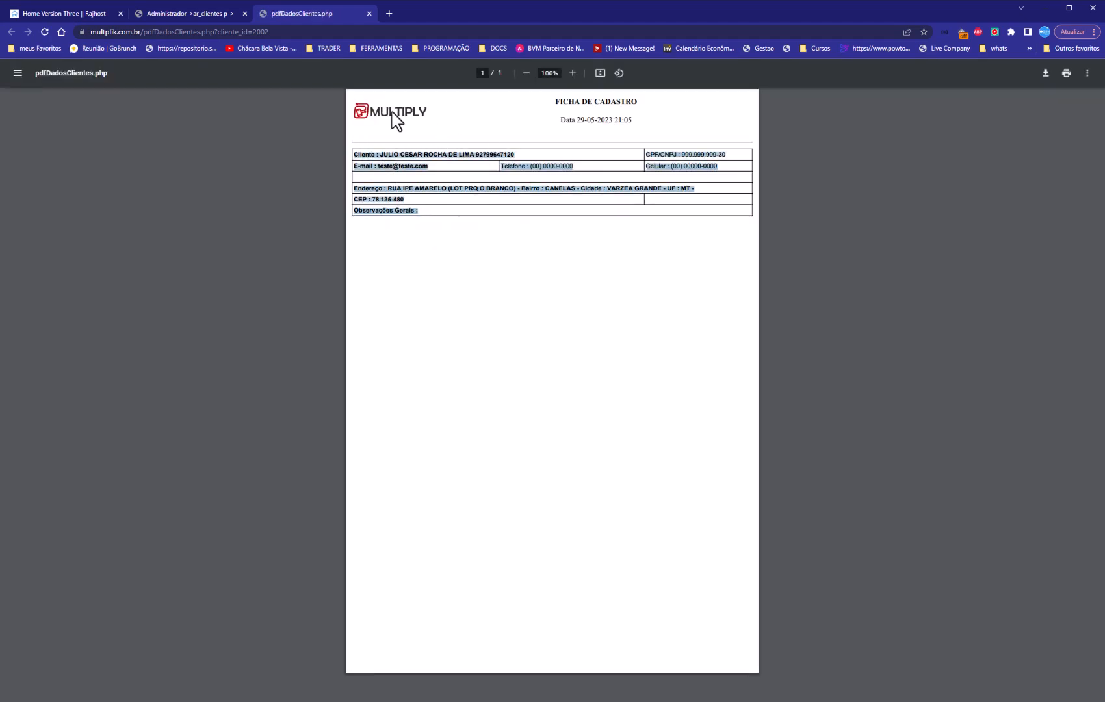
click(368, 13)
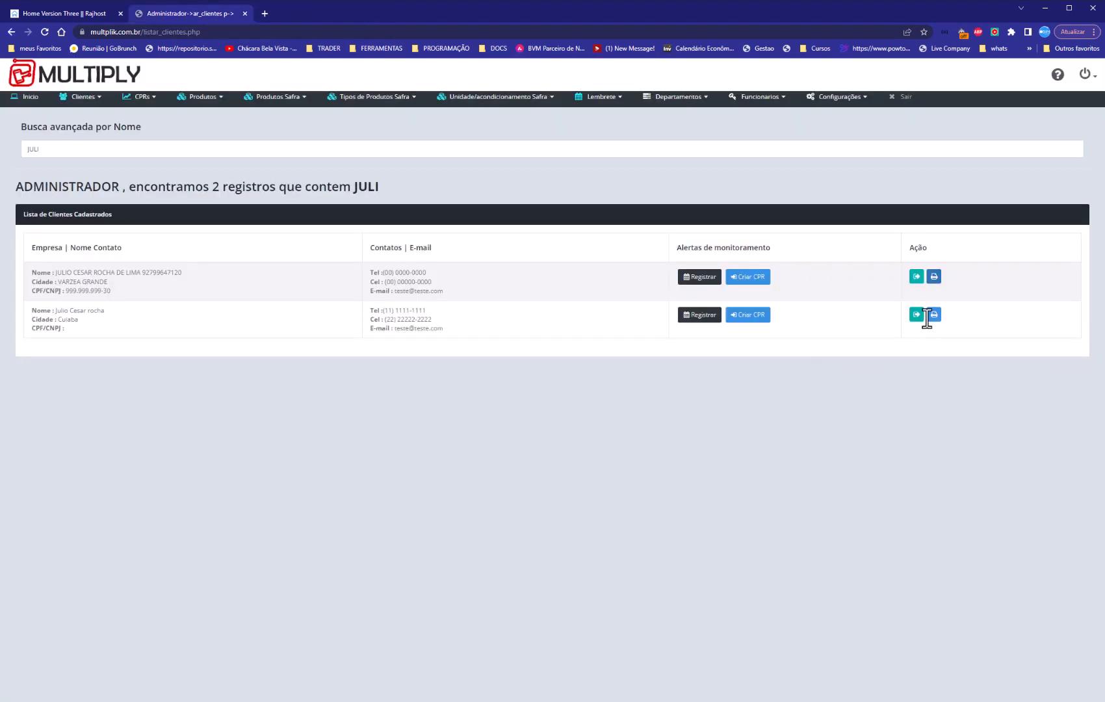
Step: Open the first matching client's record and add the note "Falat RG" to its history
click(917, 278)
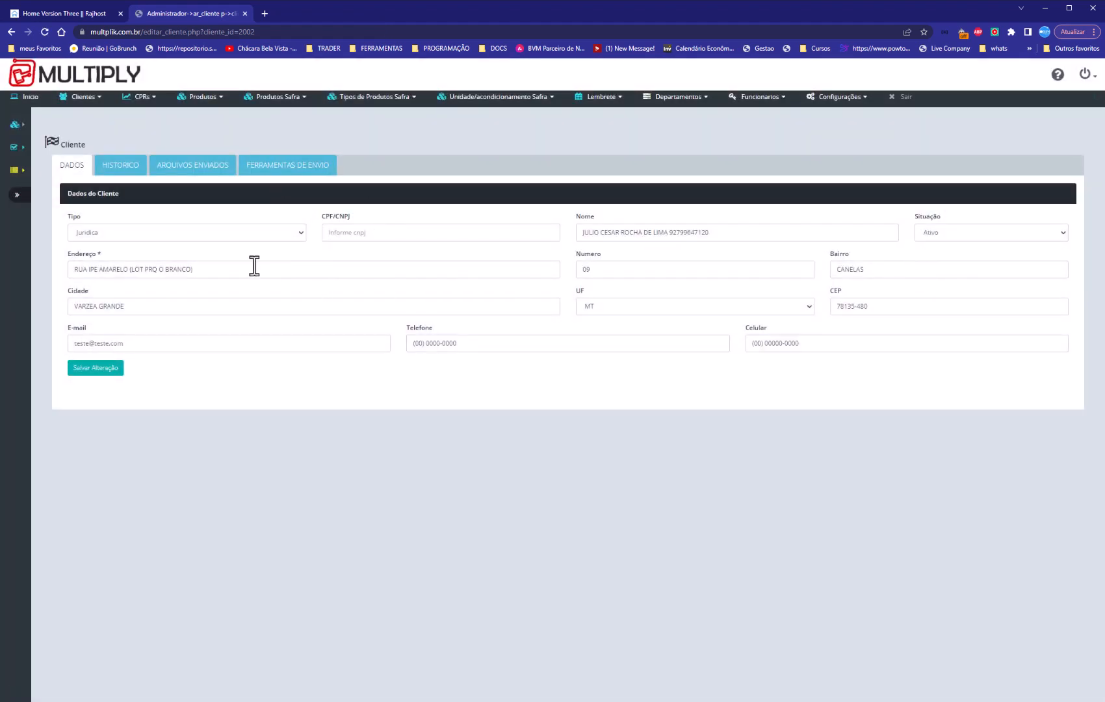
click(129, 170)
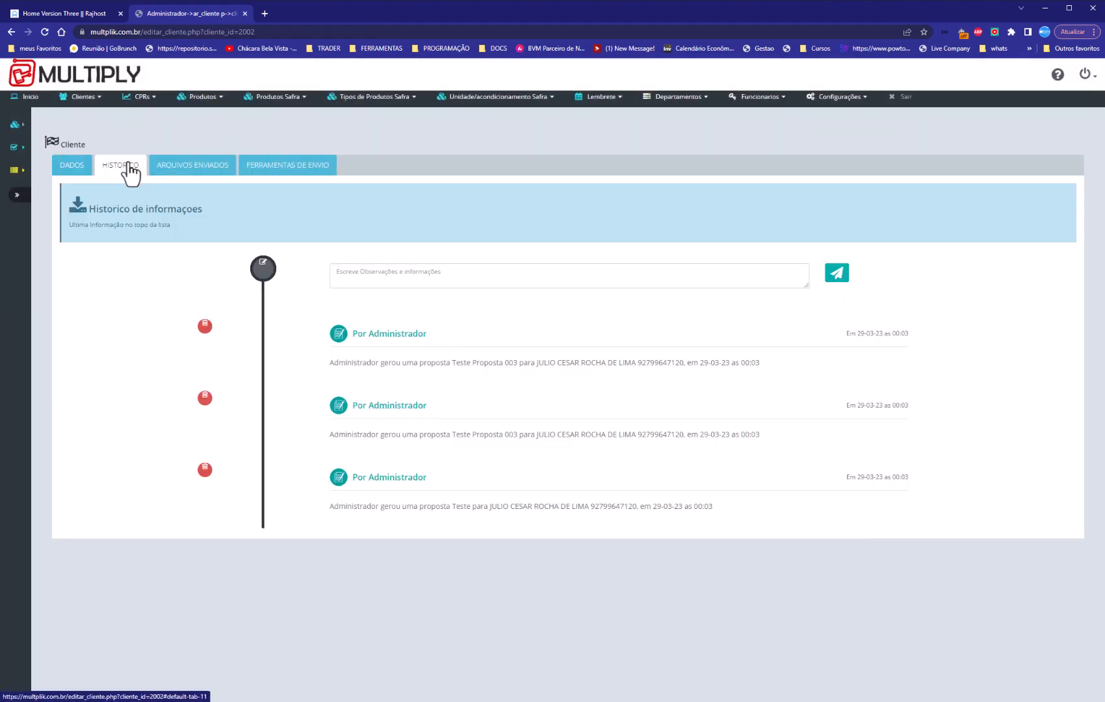
click(402, 275)
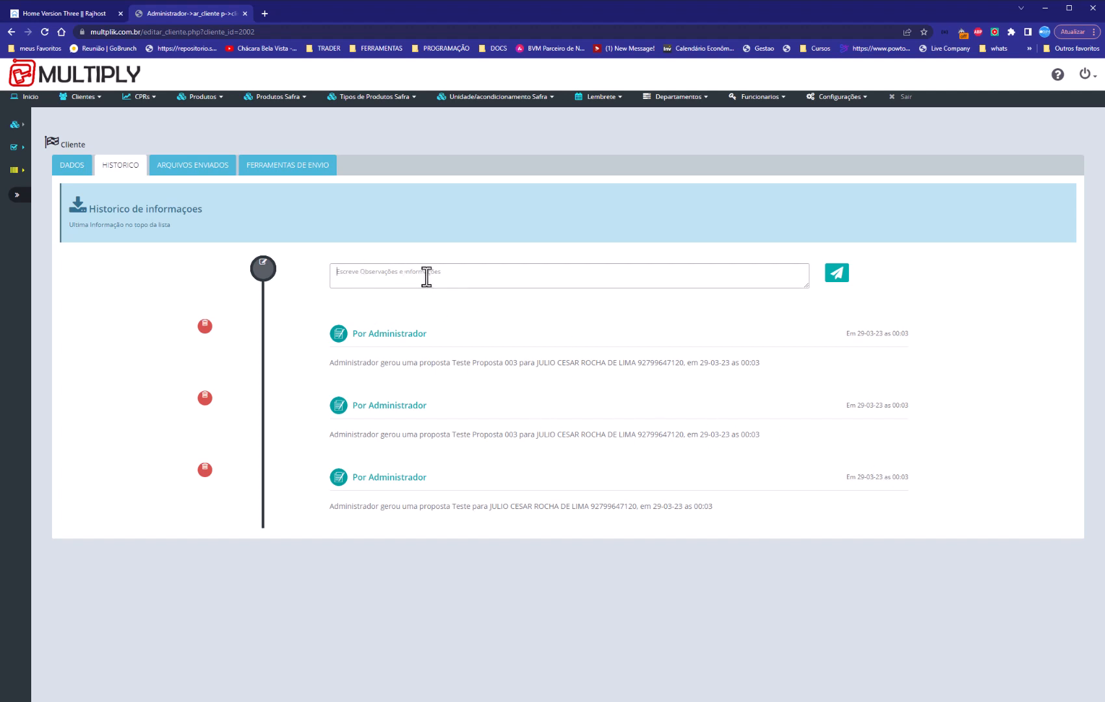
text(Falat RG)
click(840, 274)
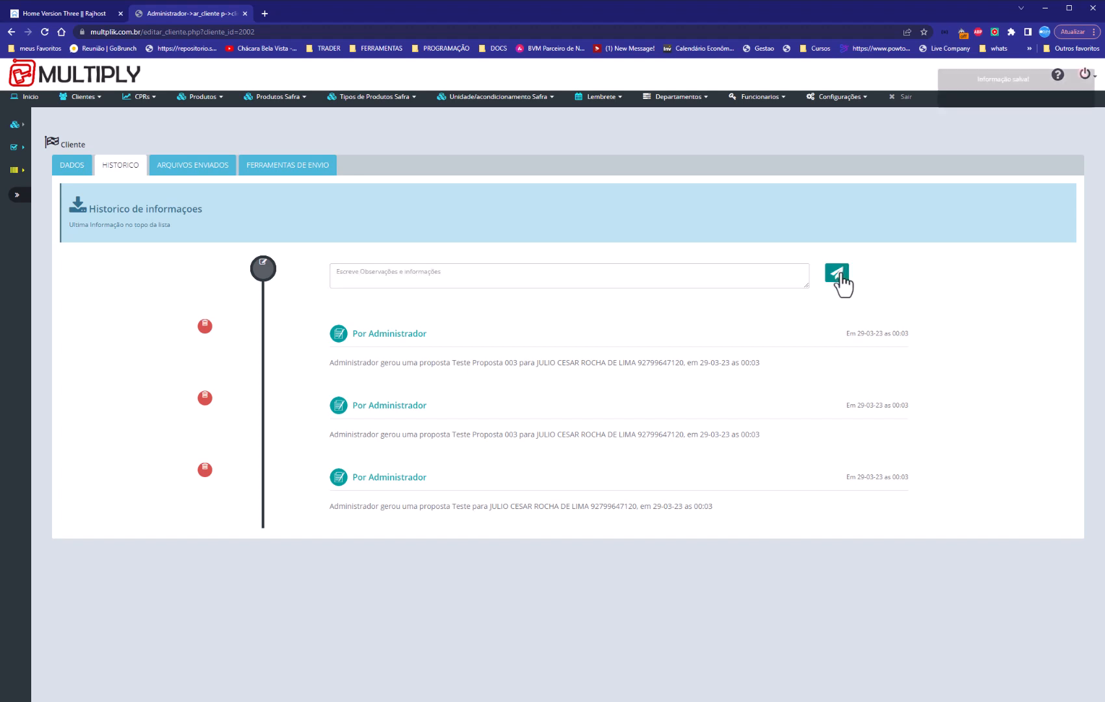
Step: Check the text and timestamp of the newest entry in the client's history
drag(333, 363, 352, 363)
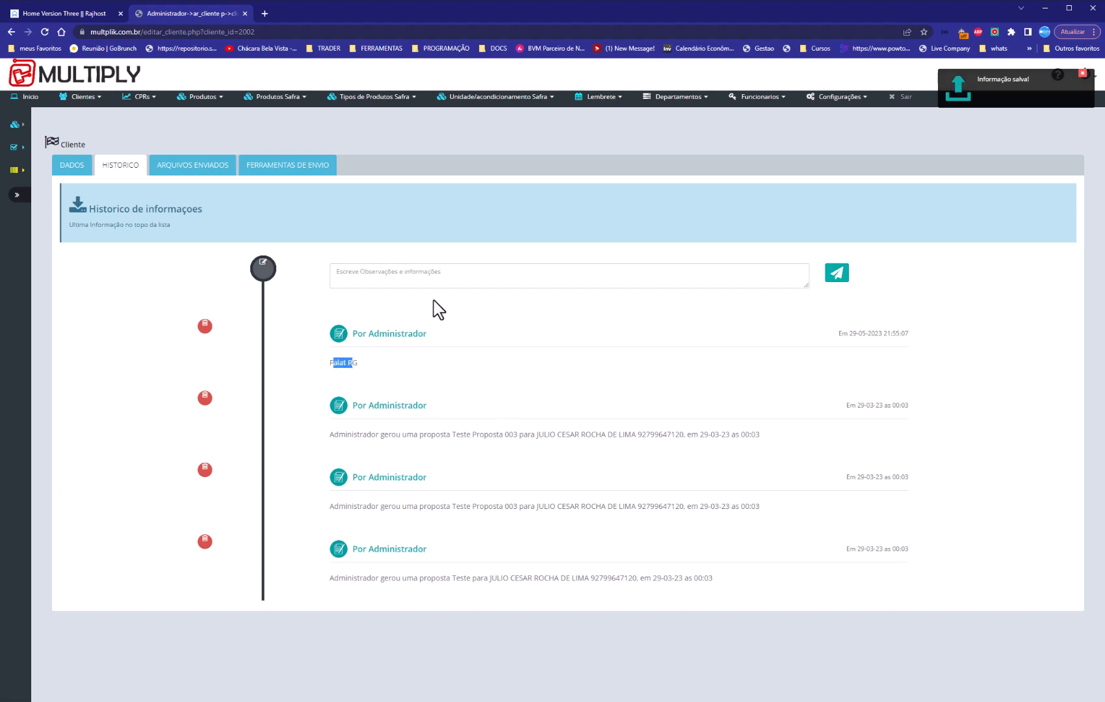
click(439, 277)
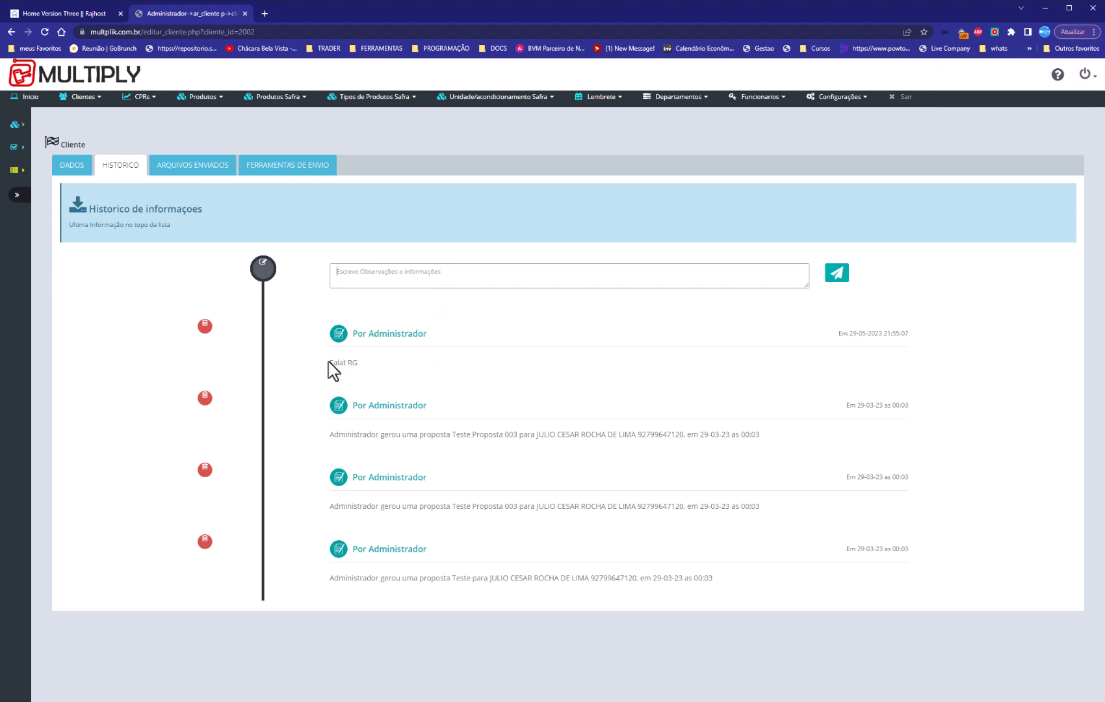
drag(328, 362, 372, 363)
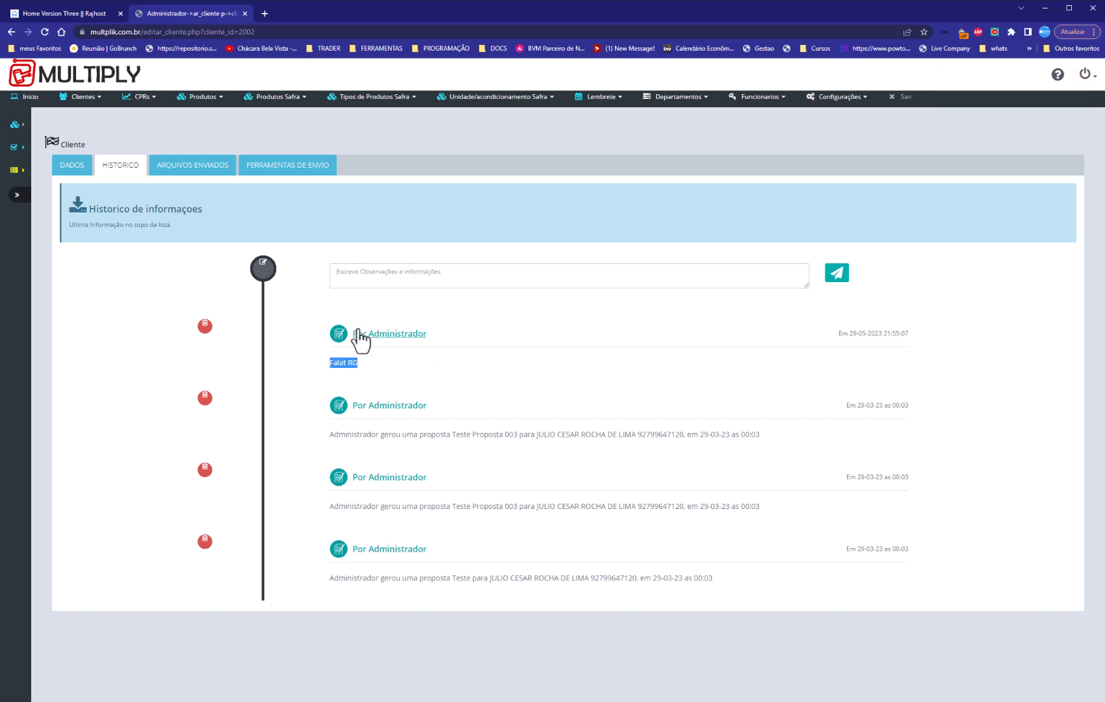
drag(839, 333, 938, 332)
click(757, 372)
drag(332, 363, 365, 372)
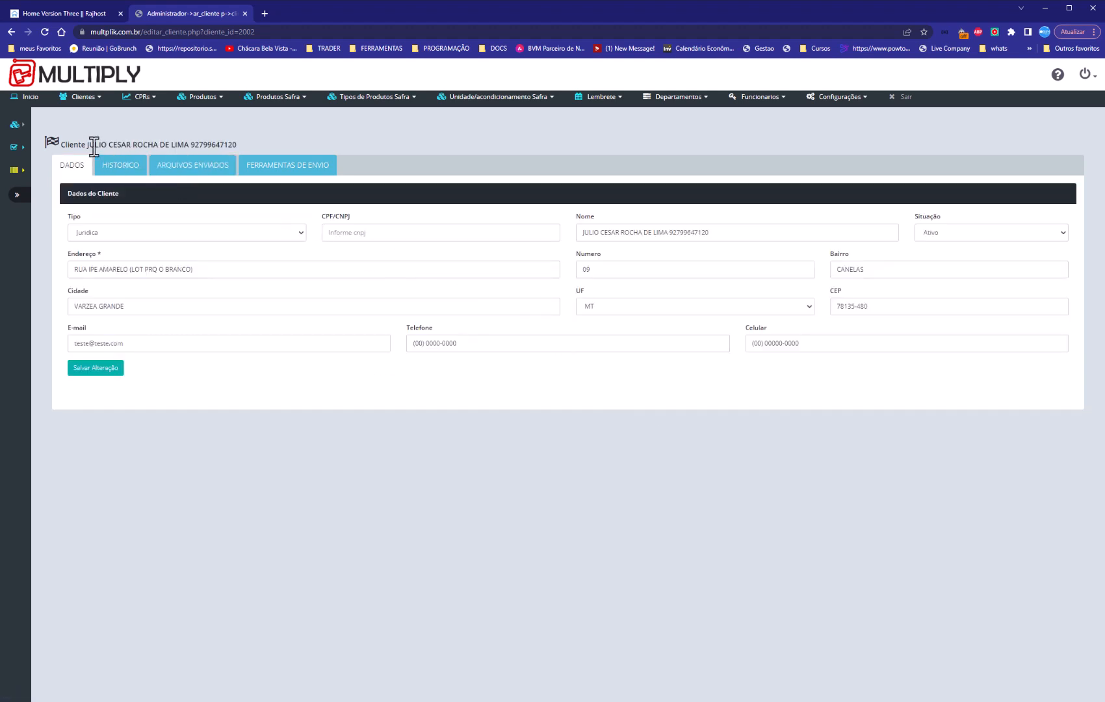
Step: Check the client name in the record's heading and view the files sent for this client
drag(66, 145, 270, 146)
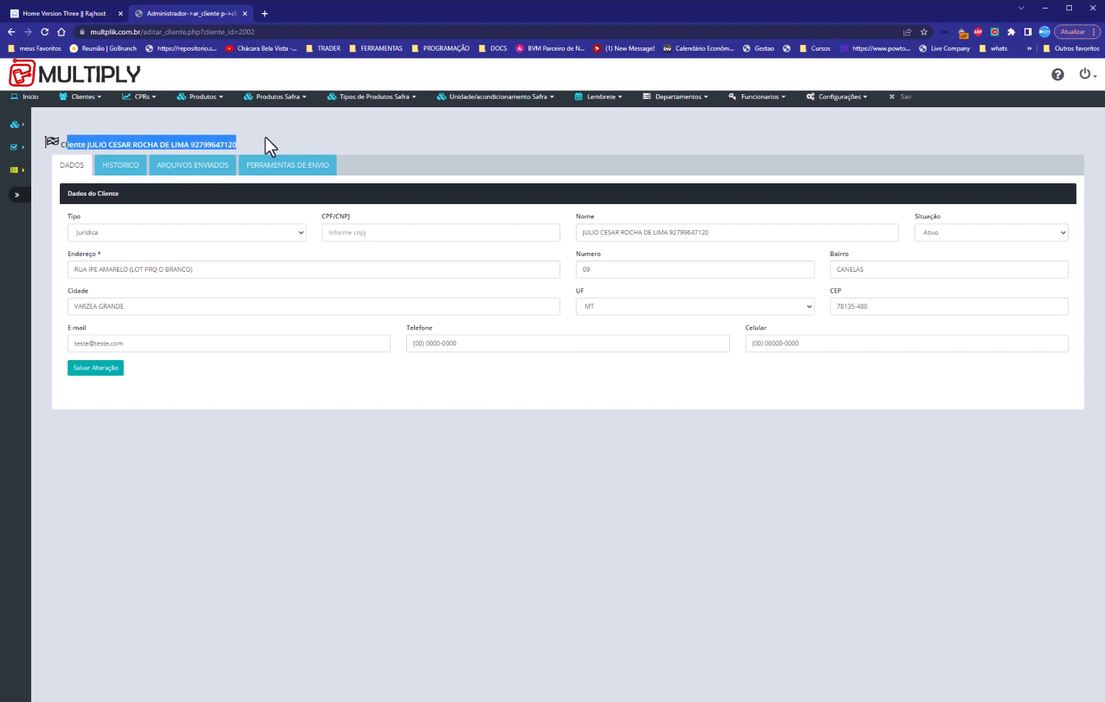
click(335, 140)
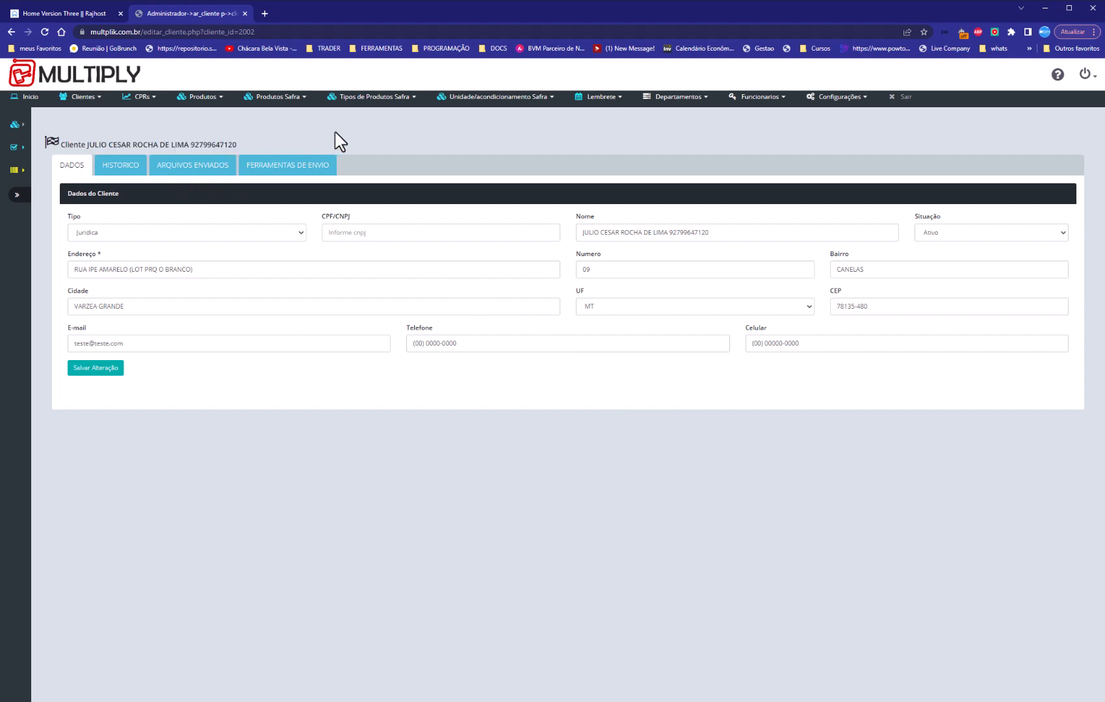
click(188, 167)
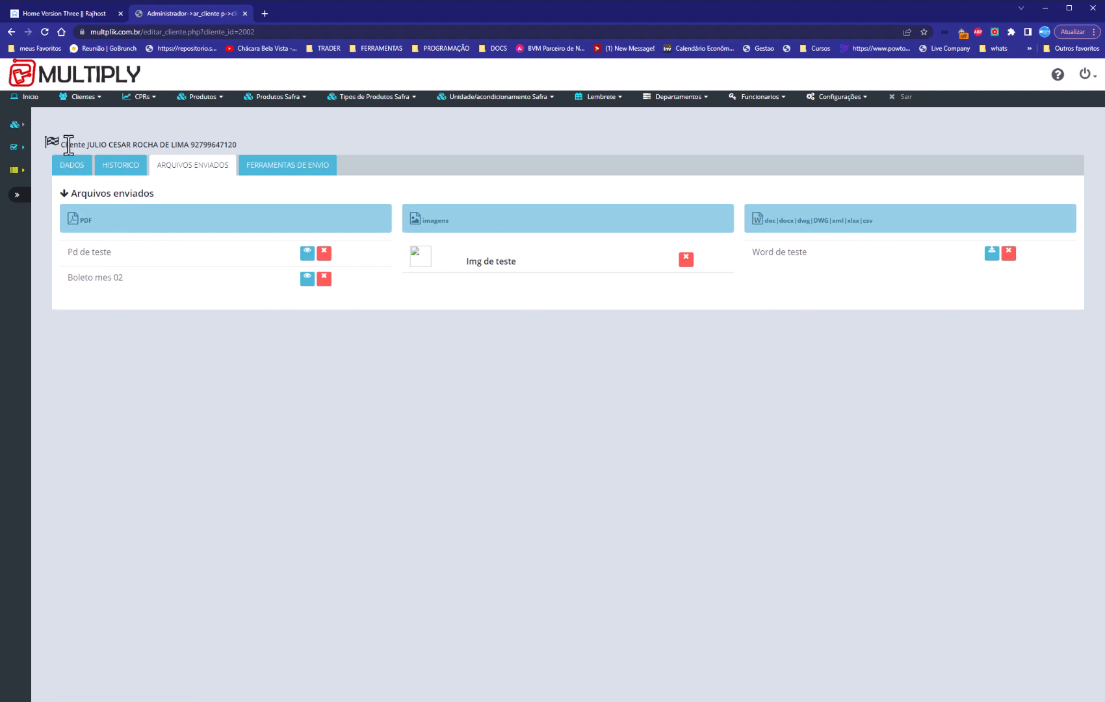
drag(62, 144, 281, 144)
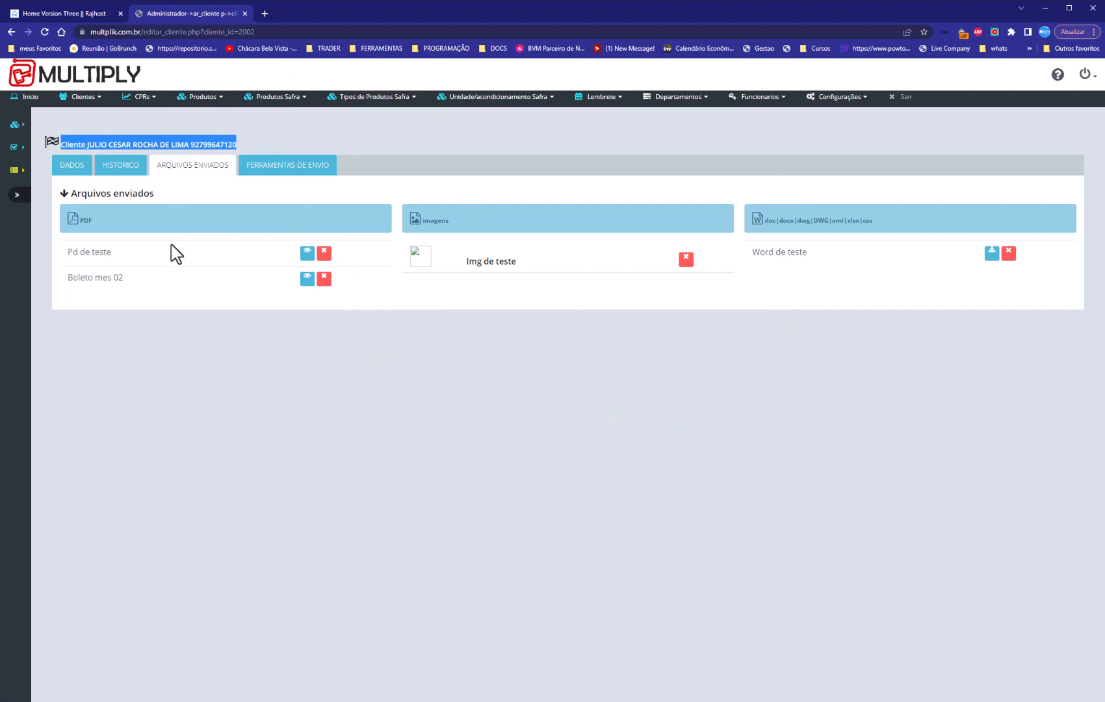
Step: Review the client's registration data and the observations field in the history section
click(75, 168)
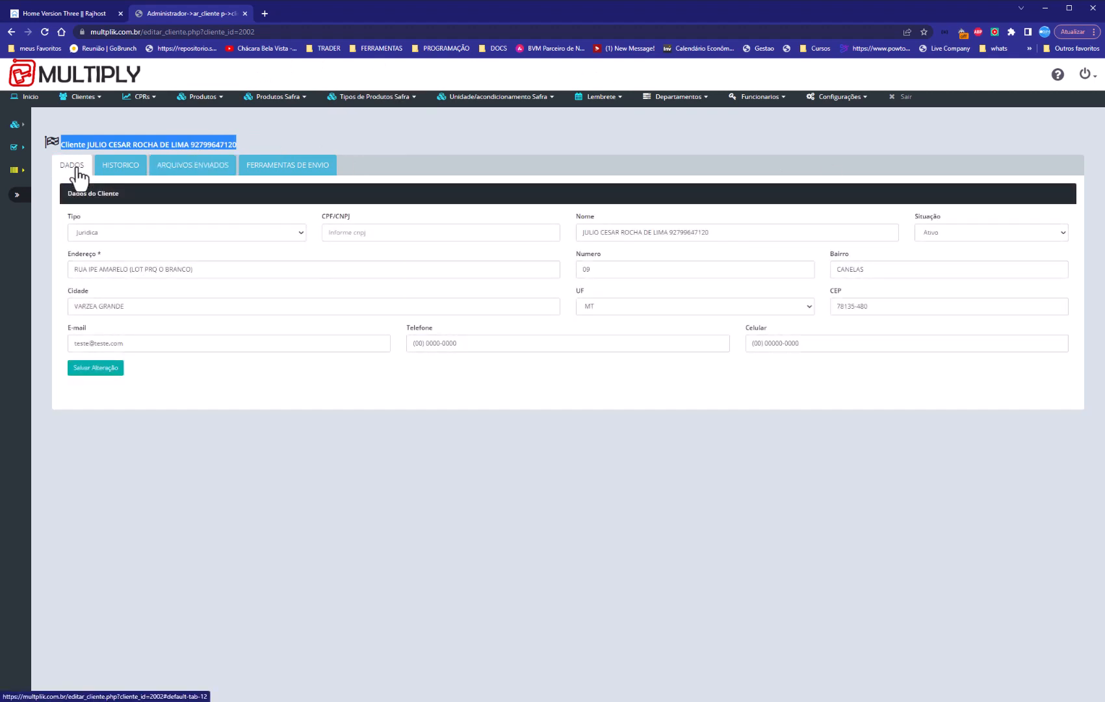
click(380, 257)
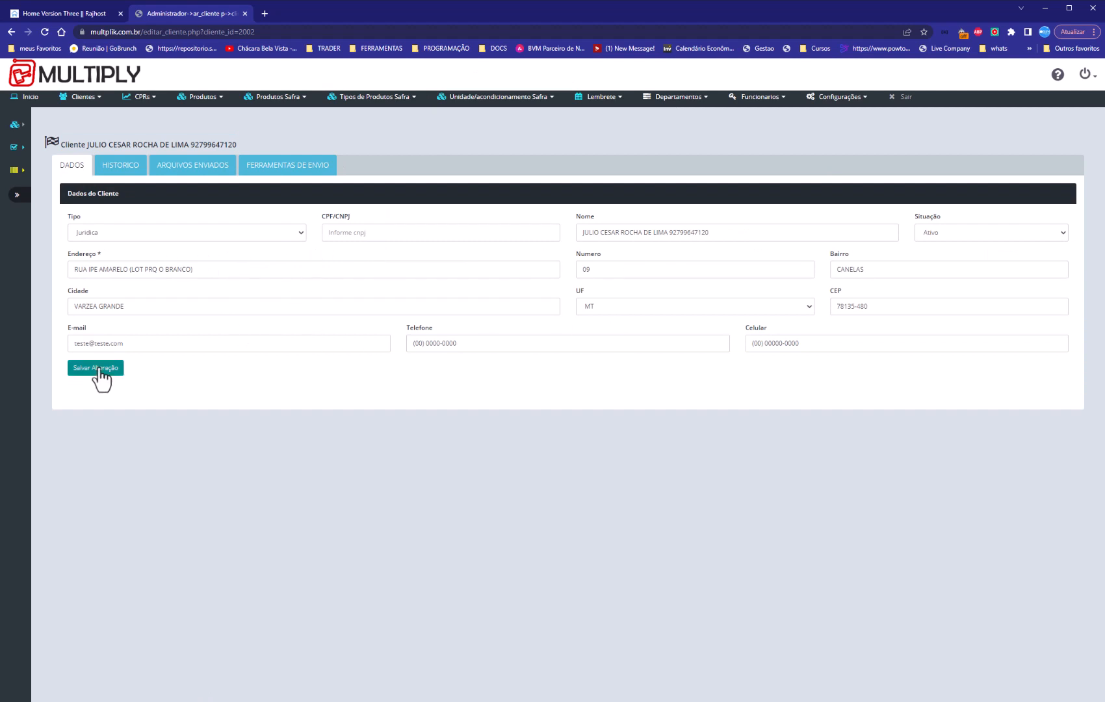
click(128, 170)
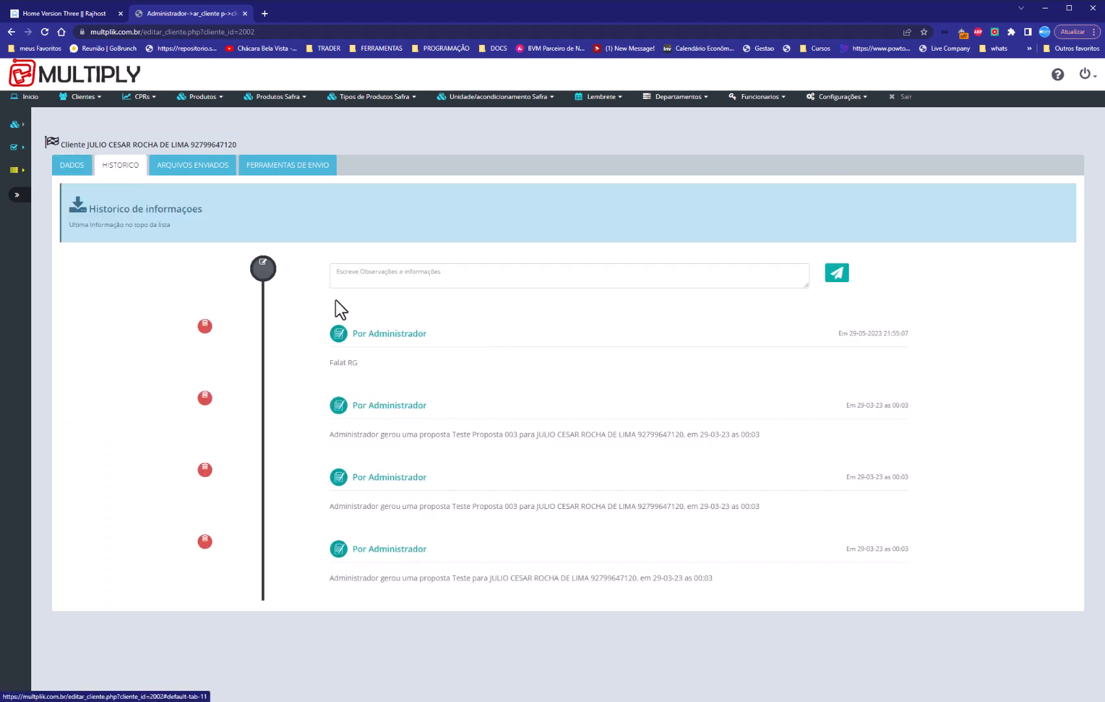
click(382, 268)
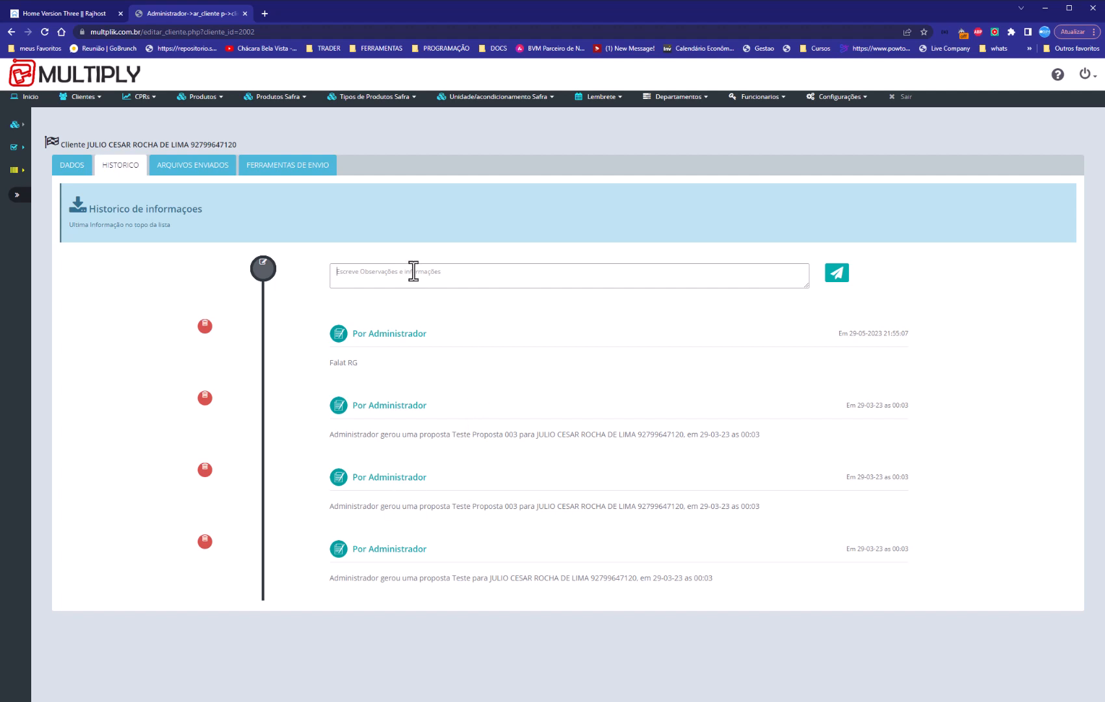
Step: Examine the client's sent files by category: PDF, images, and document or spreadsheet formats
click(184, 170)
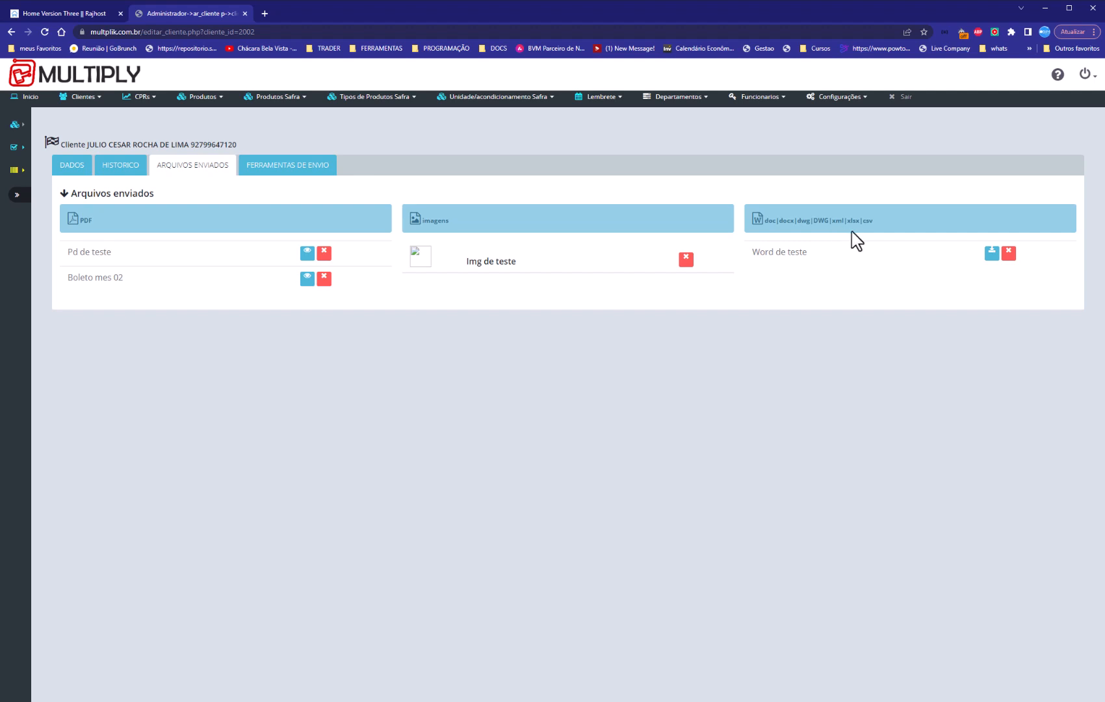
drag(836, 222, 864, 222)
click(917, 332)
drag(88, 146, 134, 144)
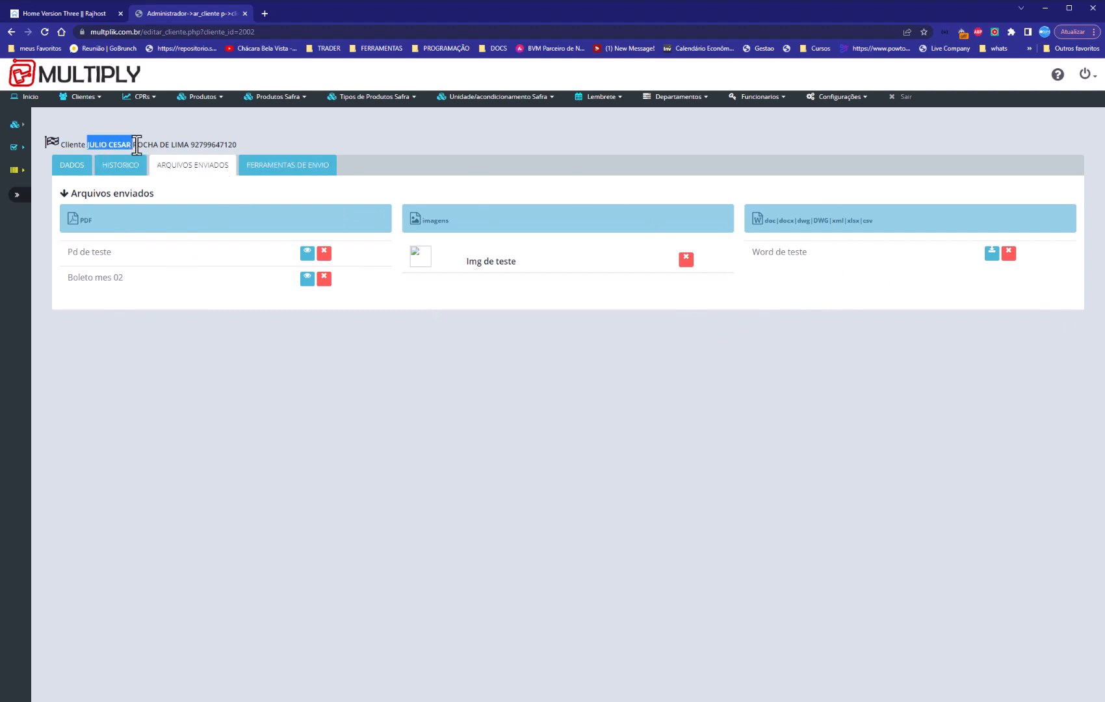
Step: Examine the client's file-sending tools for PDFs, images, and document or spreadsheet formats, including the PDF name field
click(266, 167)
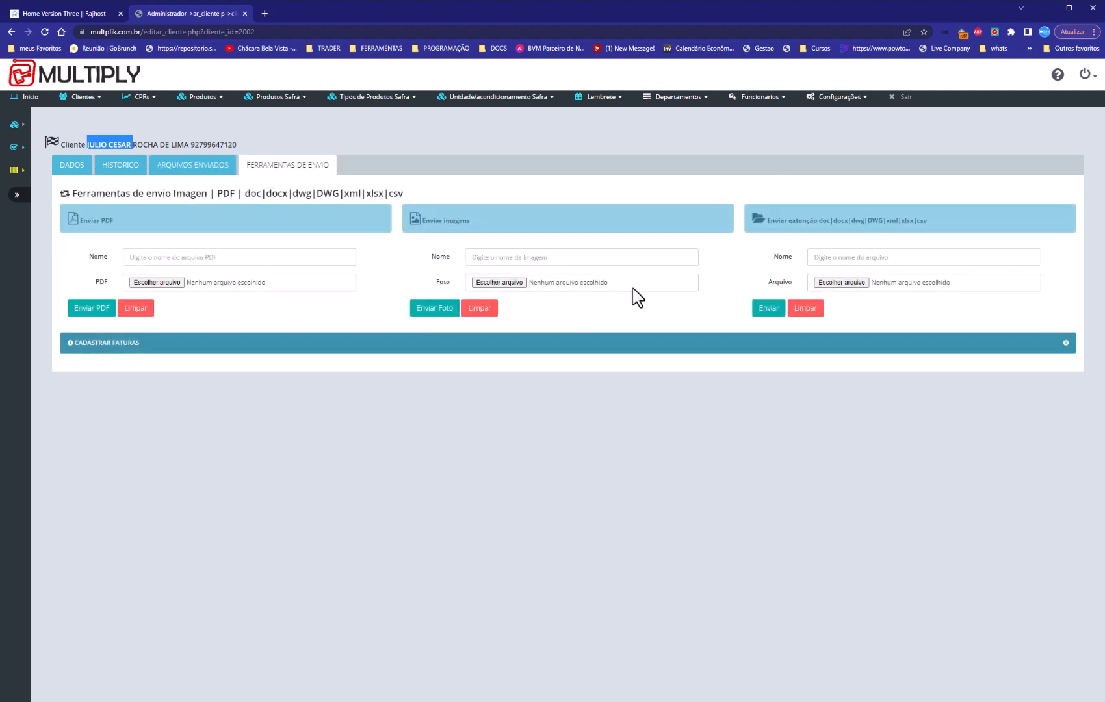
drag(842, 221, 930, 212)
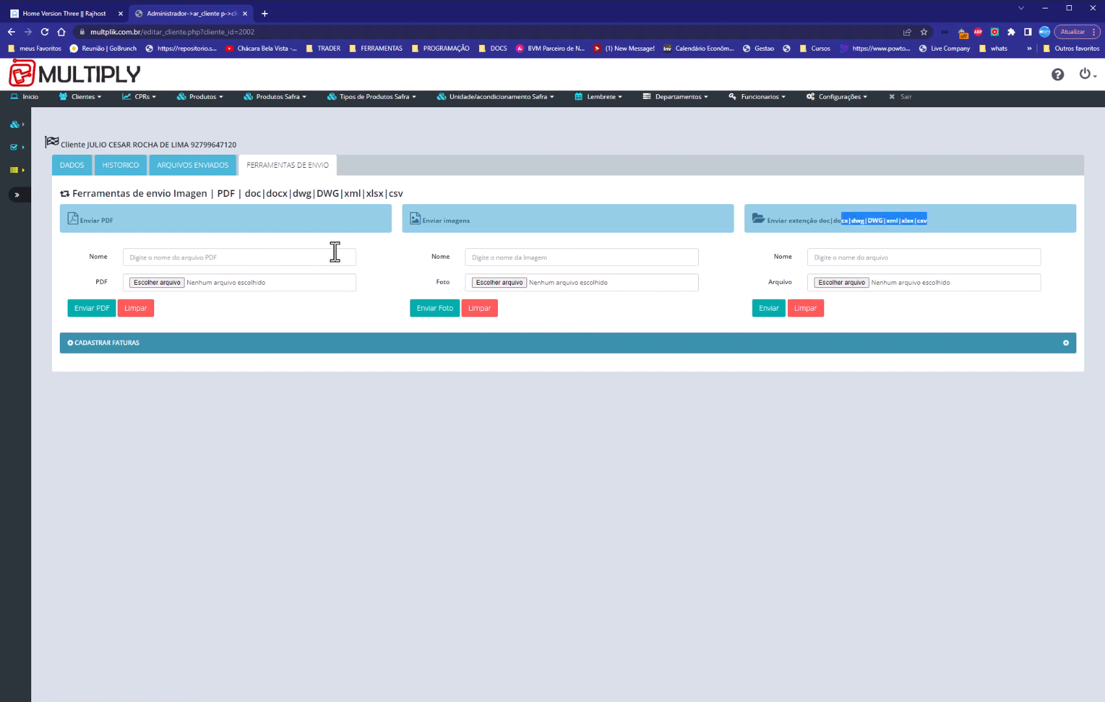
click(253, 254)
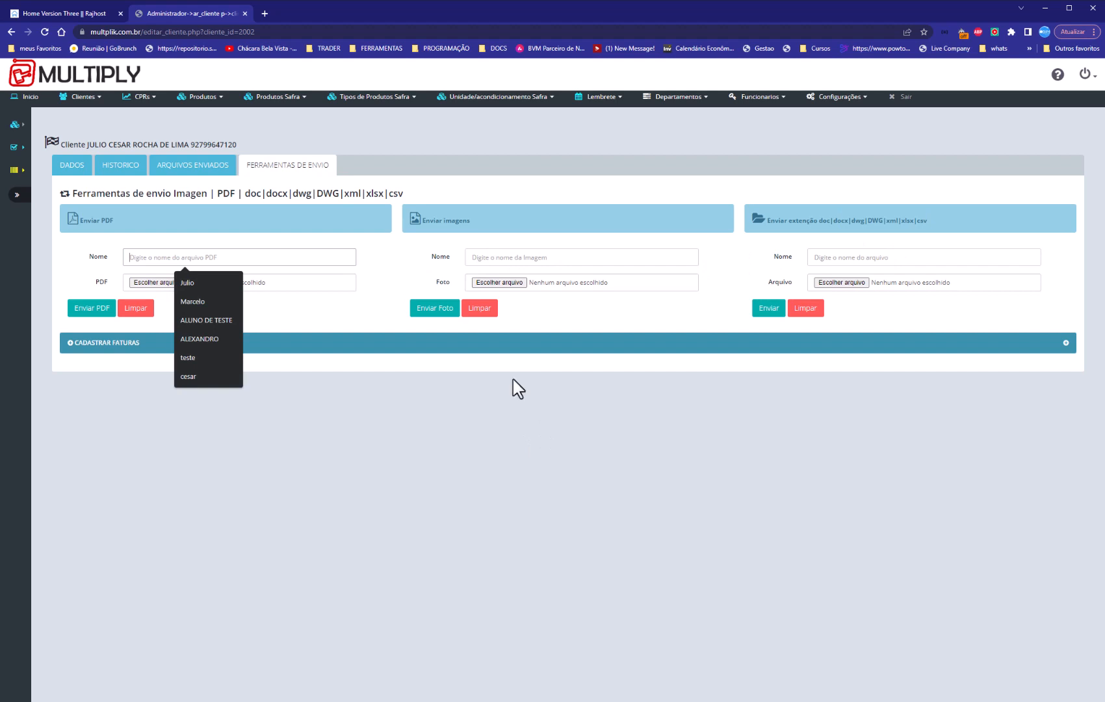
Step: Search the clients by first name, open alert registration for the VARZEA GRANDE client, and check the client name on the form
mouse_move(82, 104)
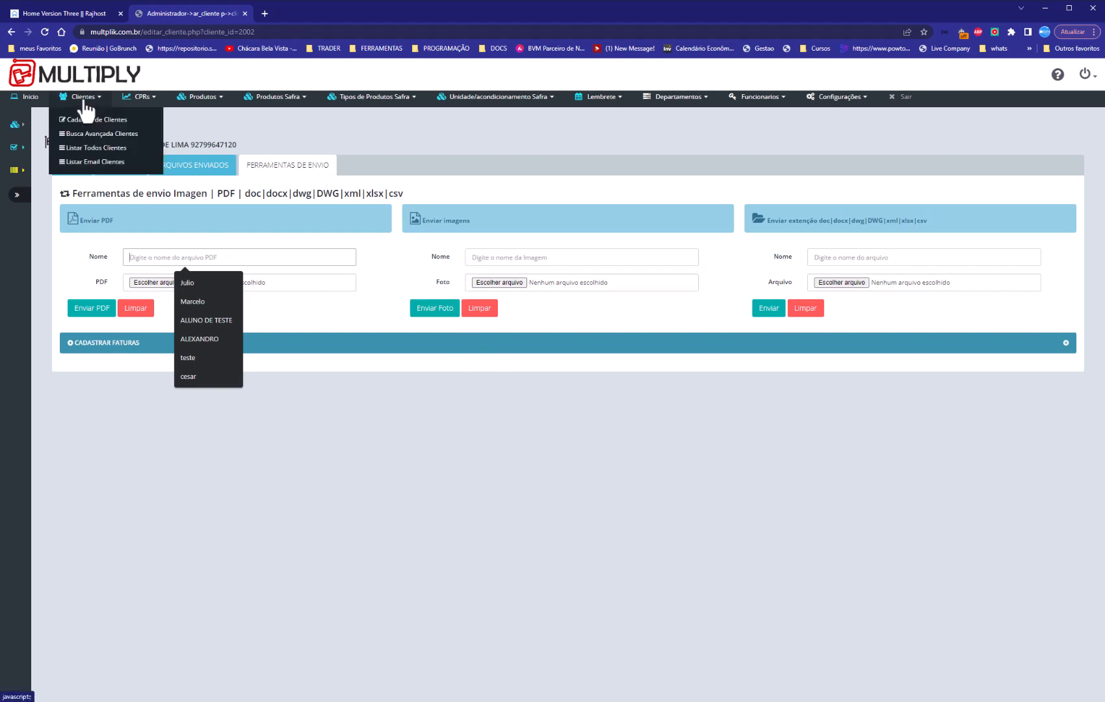
click(101, 134)
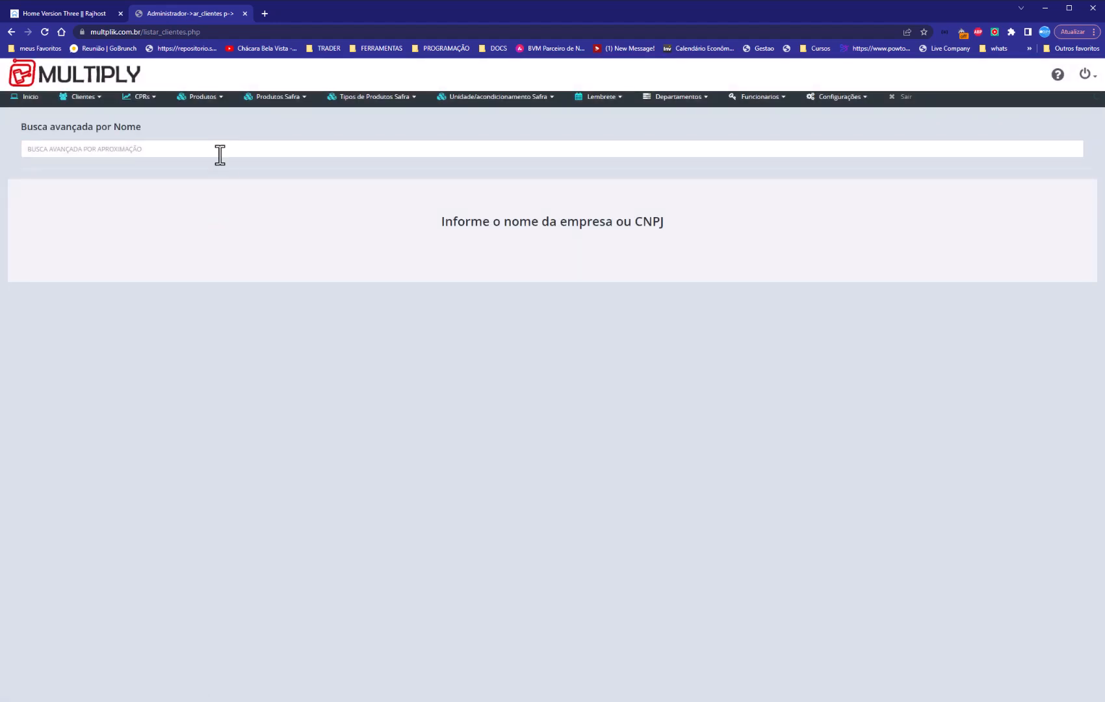
click(219, 150)
text(JULIO)
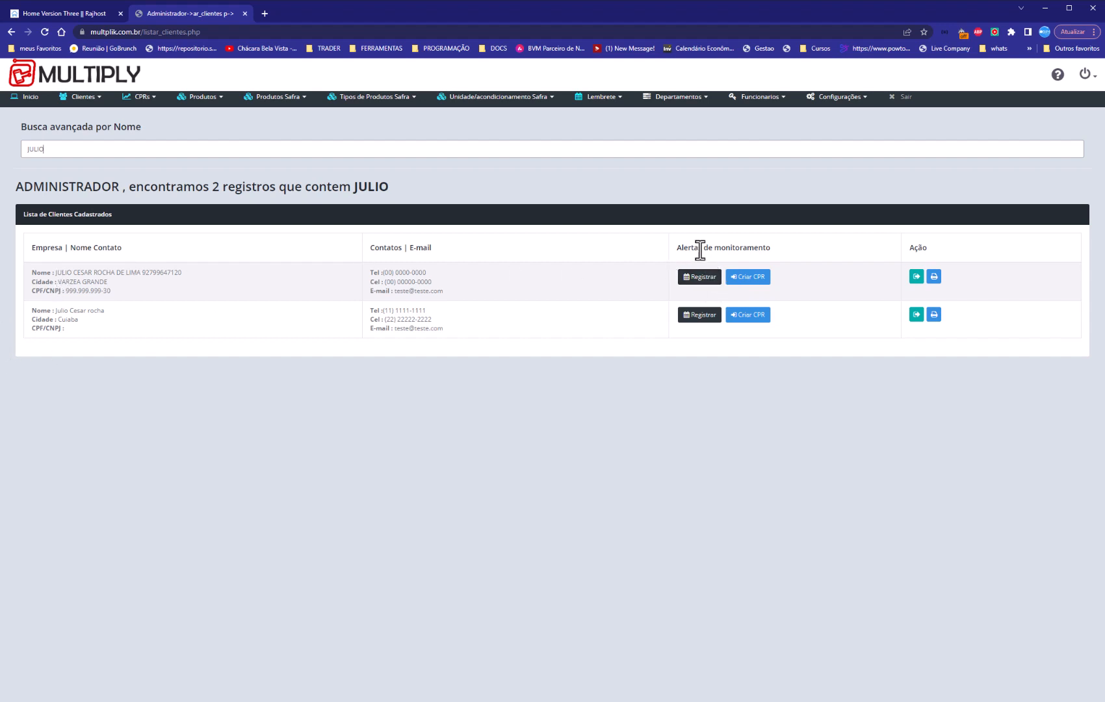
click(698, 277)
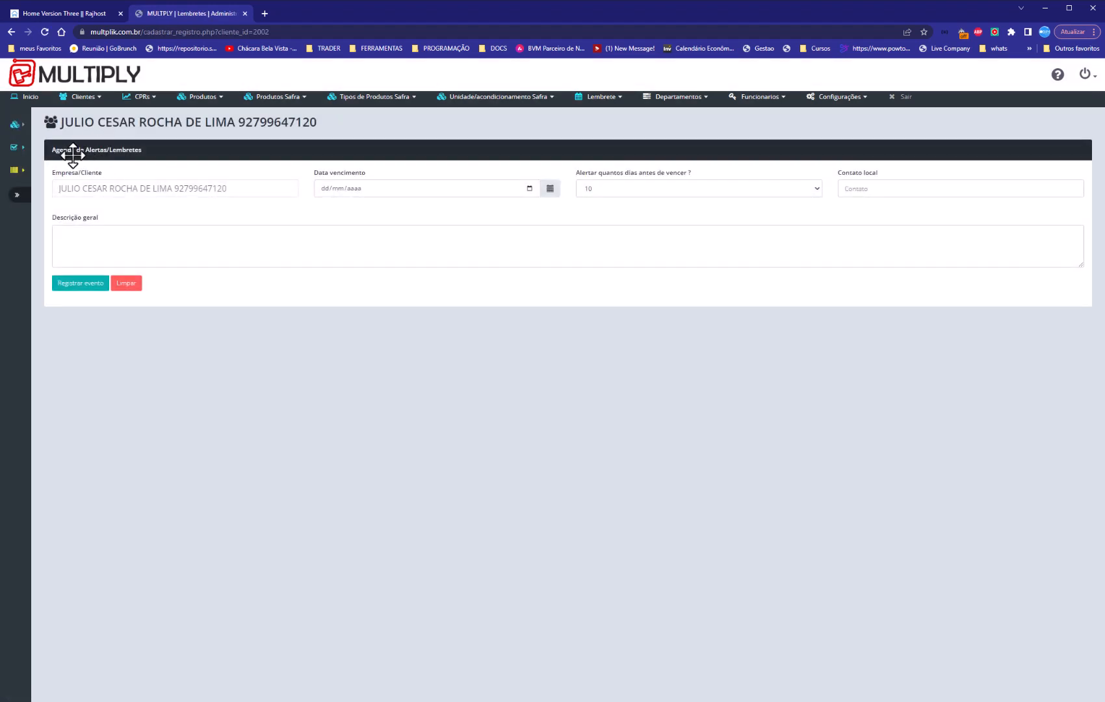
drag(71, 122, 166, 121)
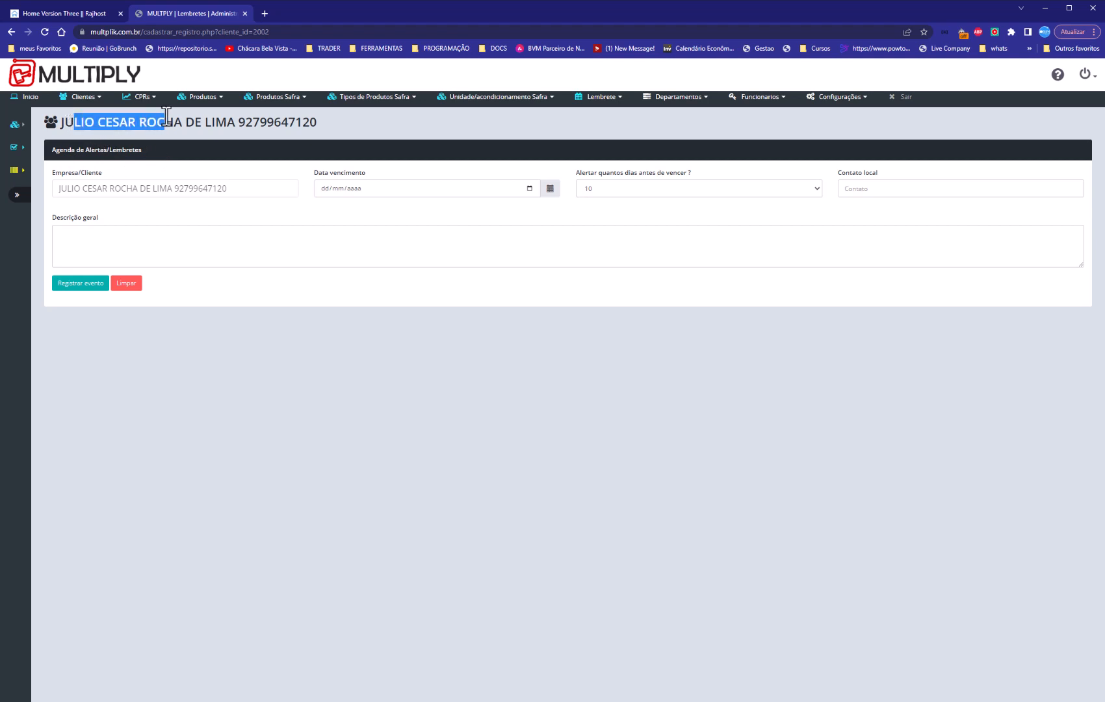
drag(94, 187, 210, 188)
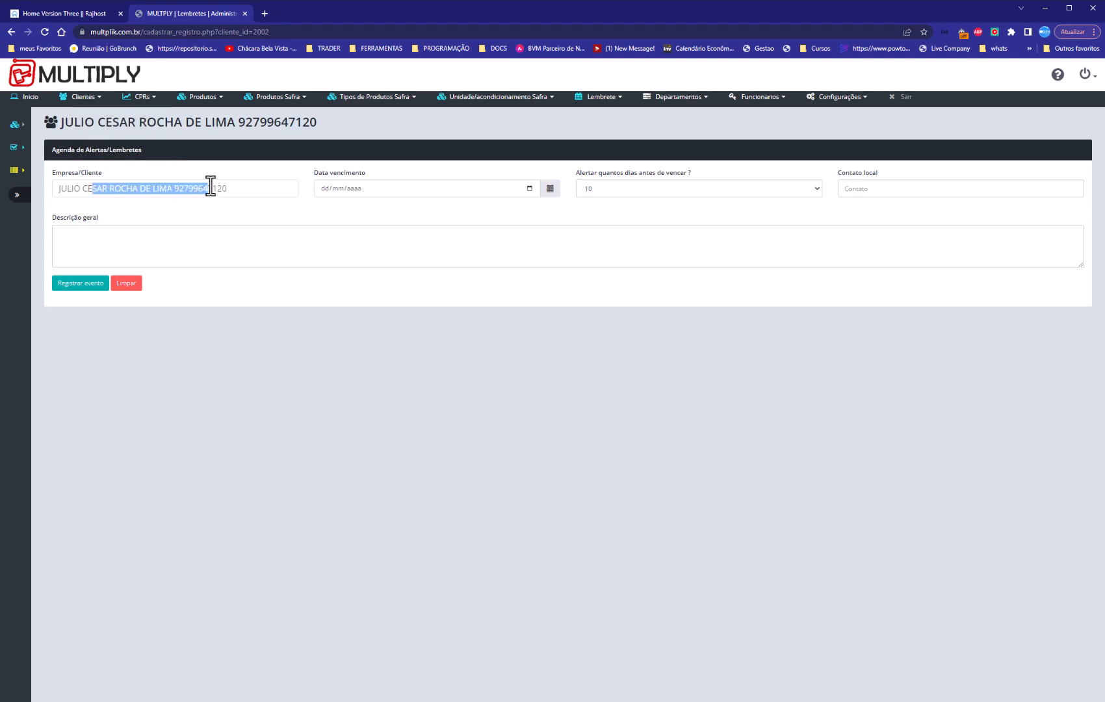
Step: Set the reminder's due date to 20/12/2023 and its alert to 20 days before expiry
click(529, 189)
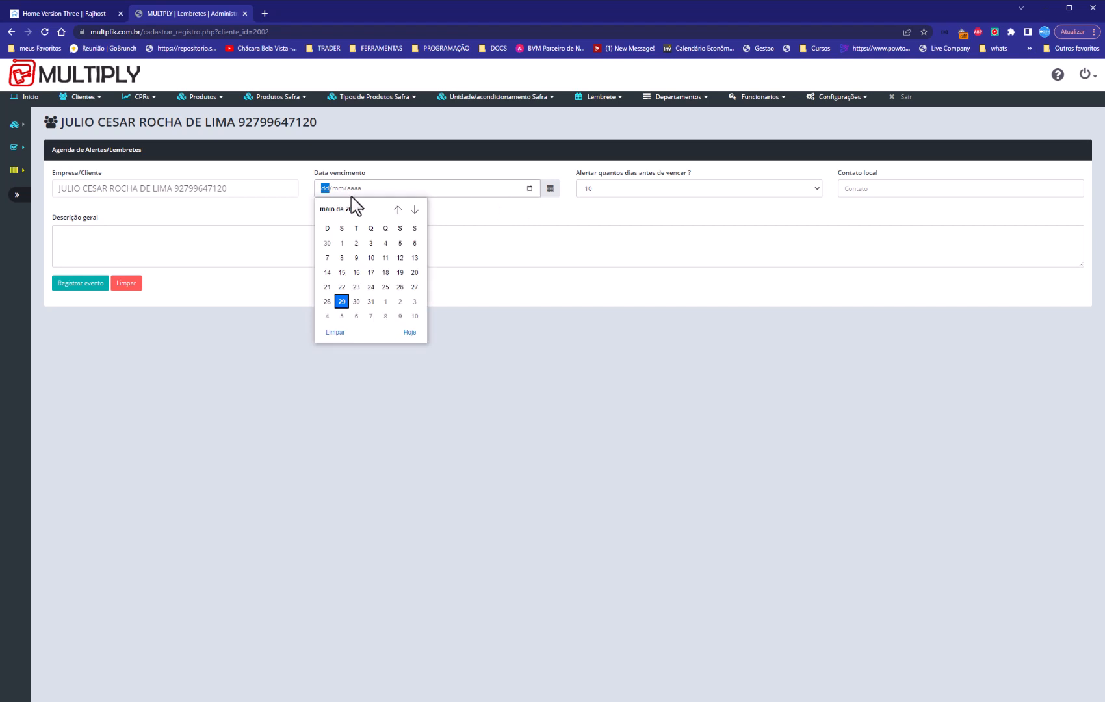
click(355, 178)
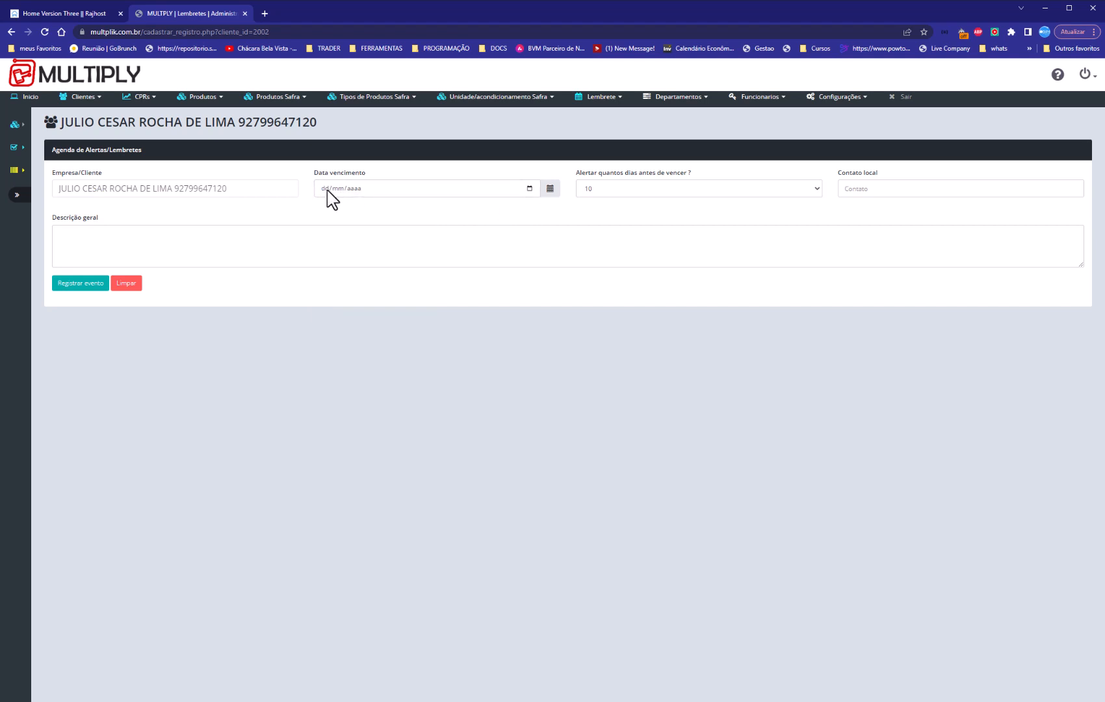
click(327, 190)
text(20/12/2023)
click(624, 188)
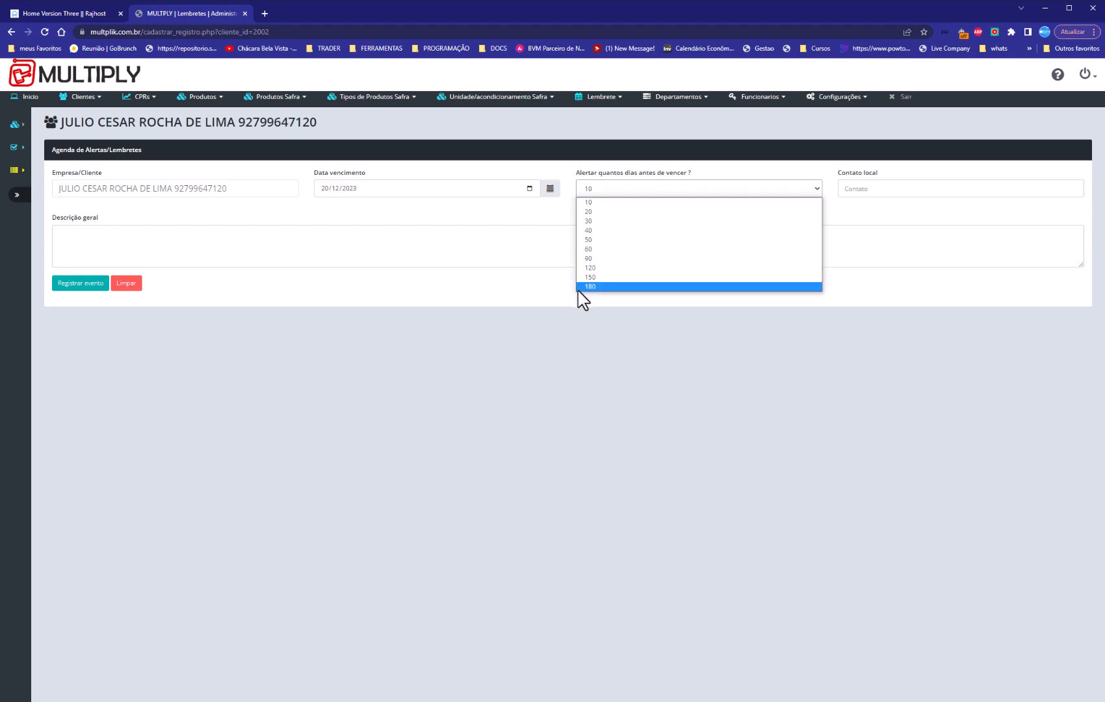
click(595, 214)
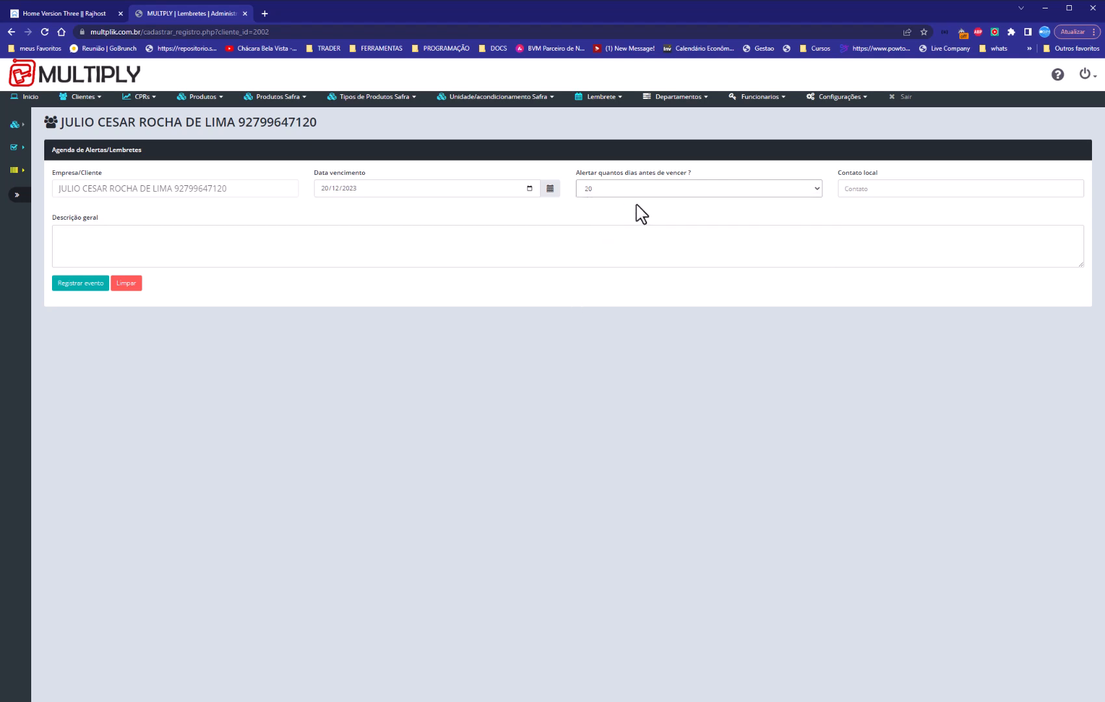
Step: Enter the contact's first name as the reminder's local contact
click(890, 188)
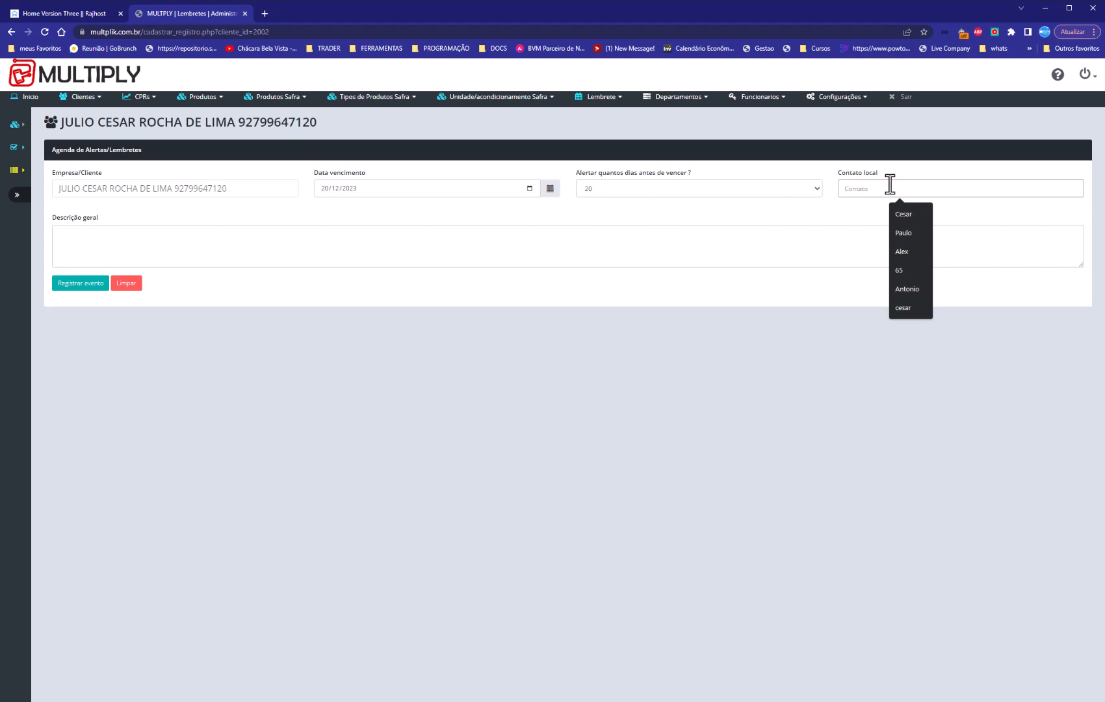
drag(840, 174, 882, 183)
click(884, 184)
text(Cesar)
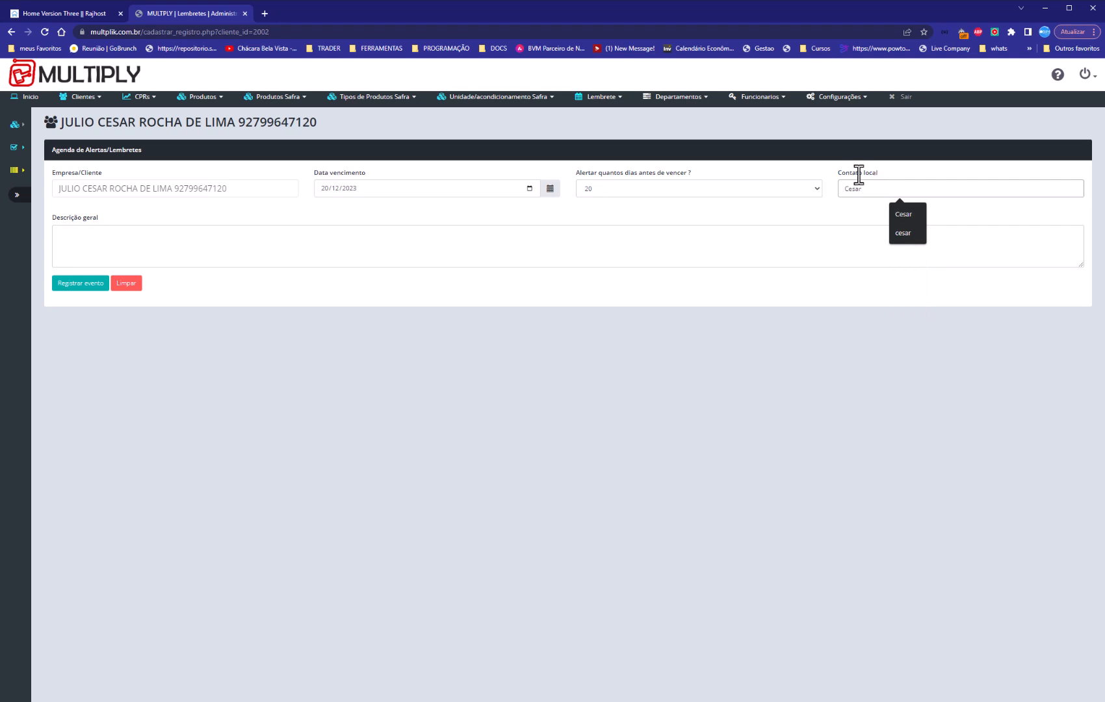
Step: Fill the reminder's general description with repeated "Descrição geral" text and register the event
click(215, 255)
drag(54, 216, 128, 219)
key(ctrl+c)
click(135, 235)
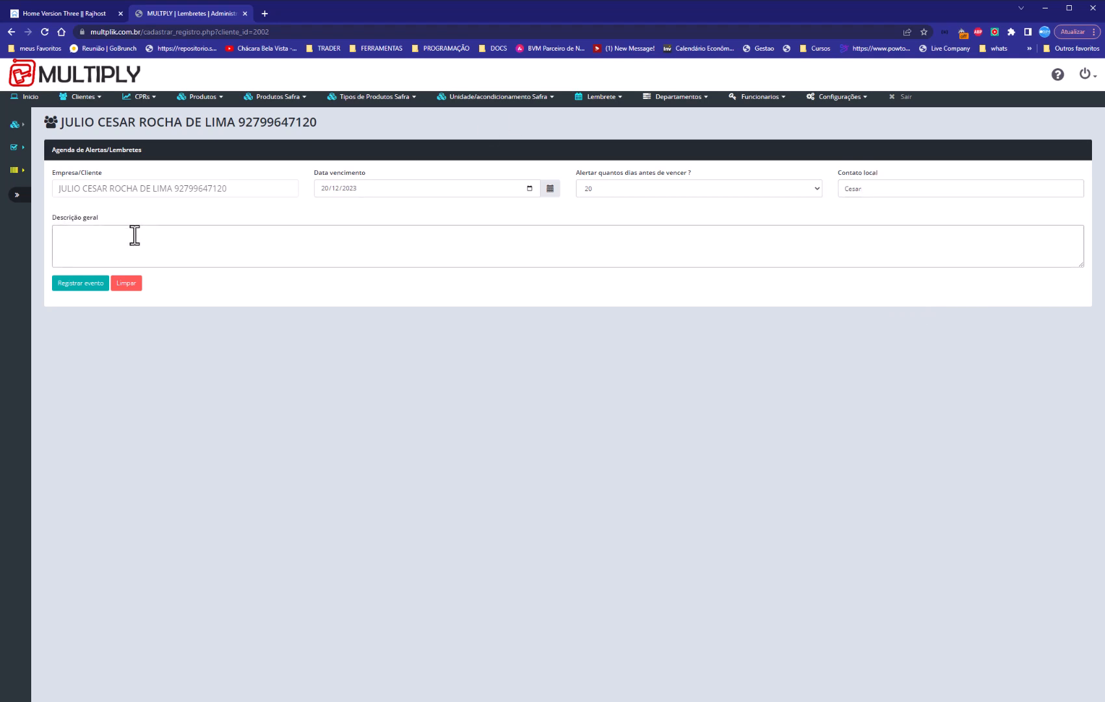
key(ctrl+v)
key(Return)
key(ctrl+v)
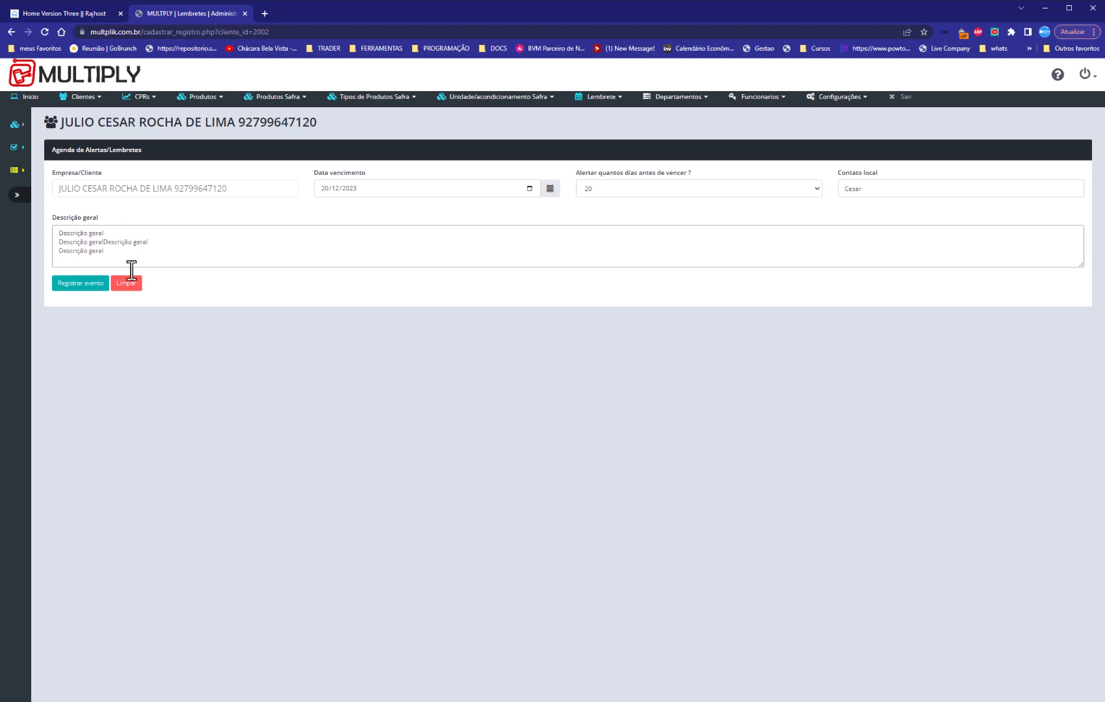
click(102, 286)
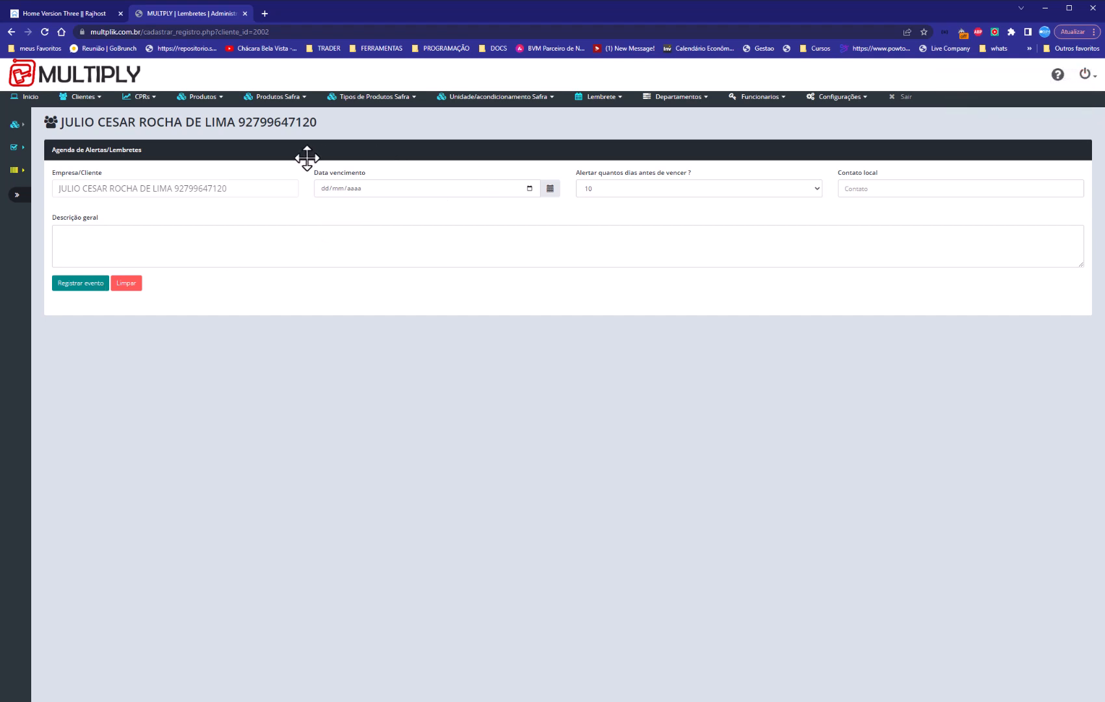
Step: List the unattended reminders and check the newest one's creation date, due date and remaining days
click(612, 98)
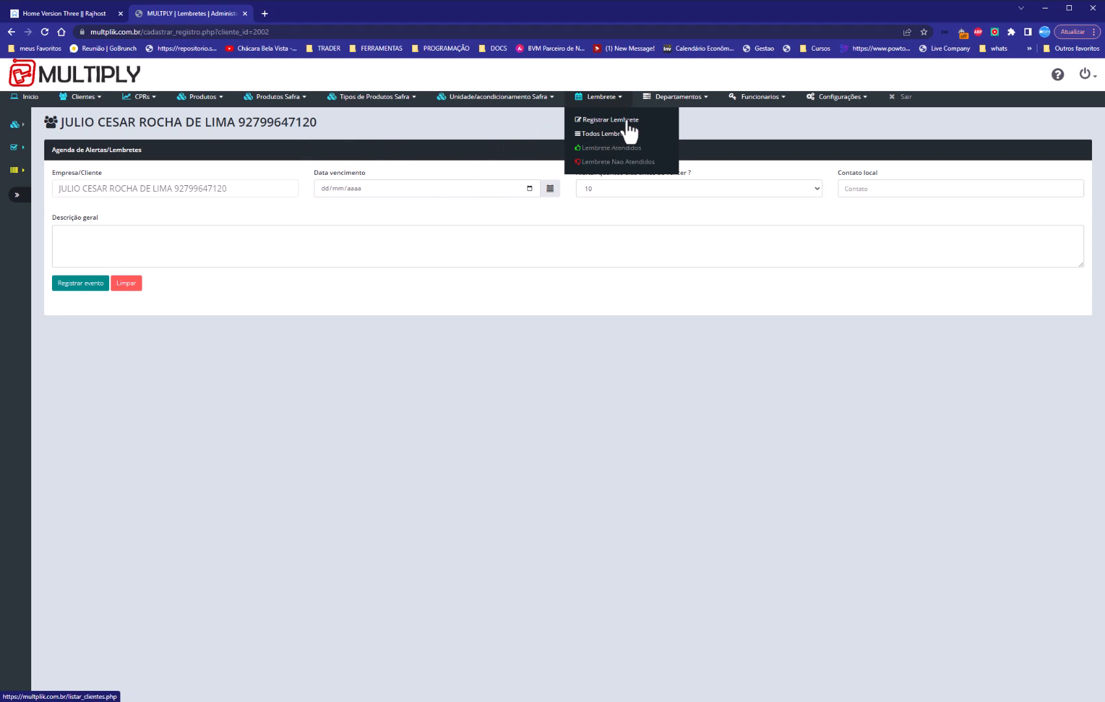
click(619, 164)
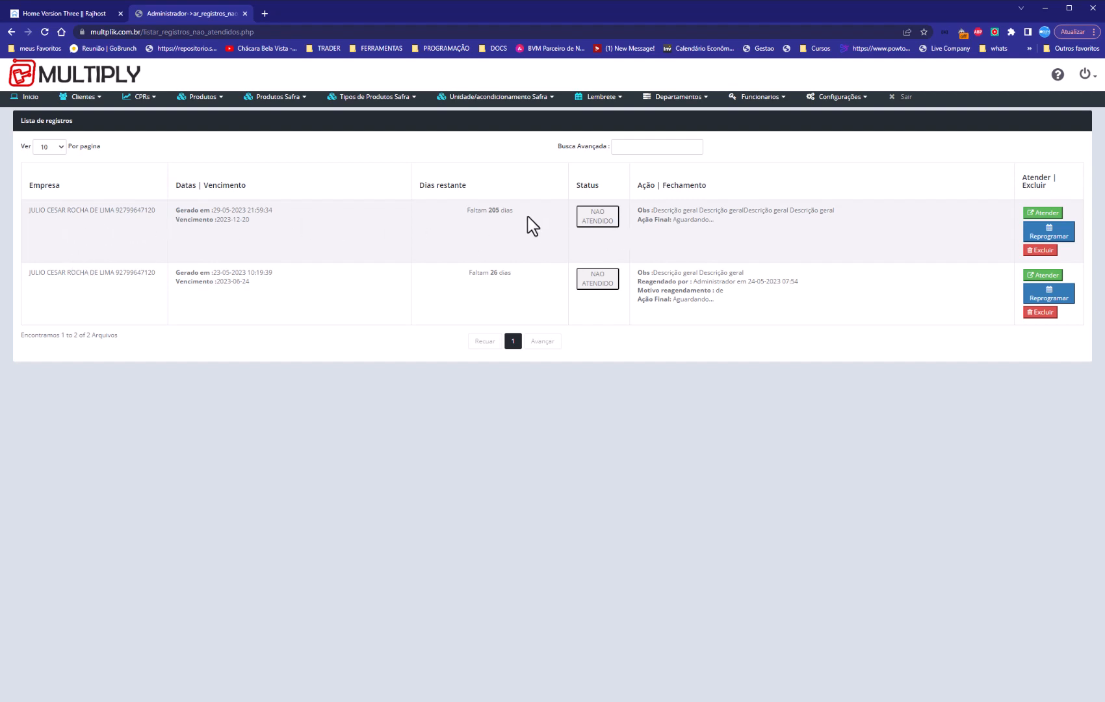
drag(212, 211, 231, 212)
click(224, 221)
drag(468, 212, 524, 214)
click(532, 215)
Step: Try out the attendance form for the reminder due 2023-12-20 with a placeholder closing reason and the confirmation ticked, and close it without saving
click(1040, 215)
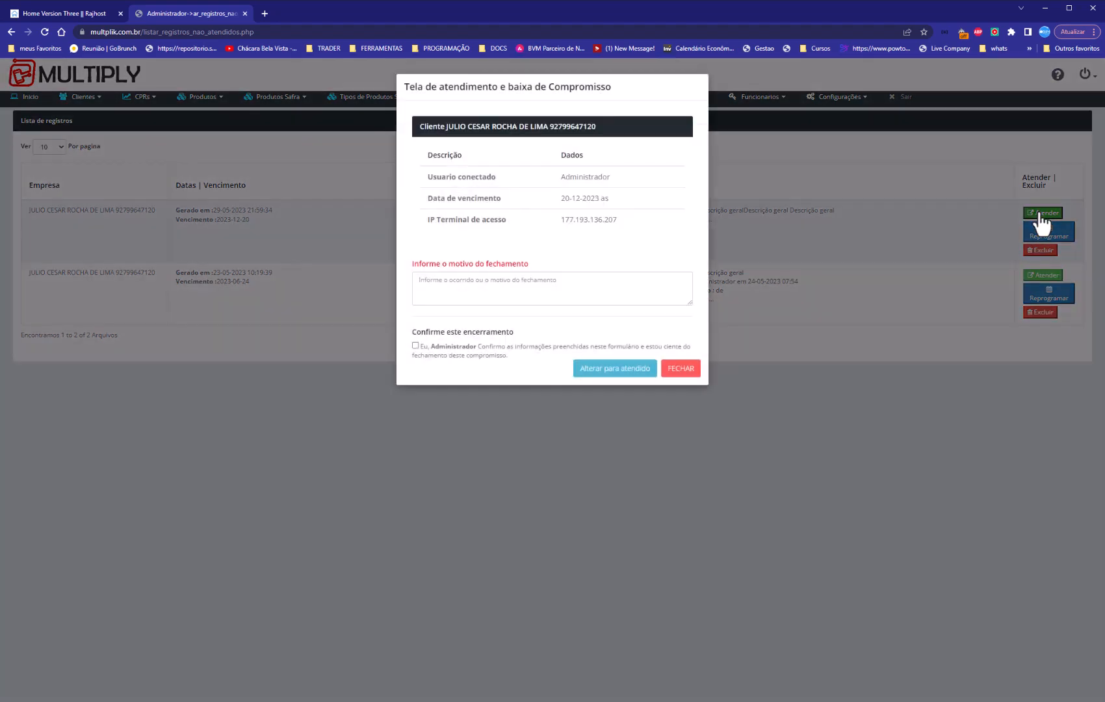
click(556, 288)
text(jhasdhsqhfdasghfygtuyATFYaf)
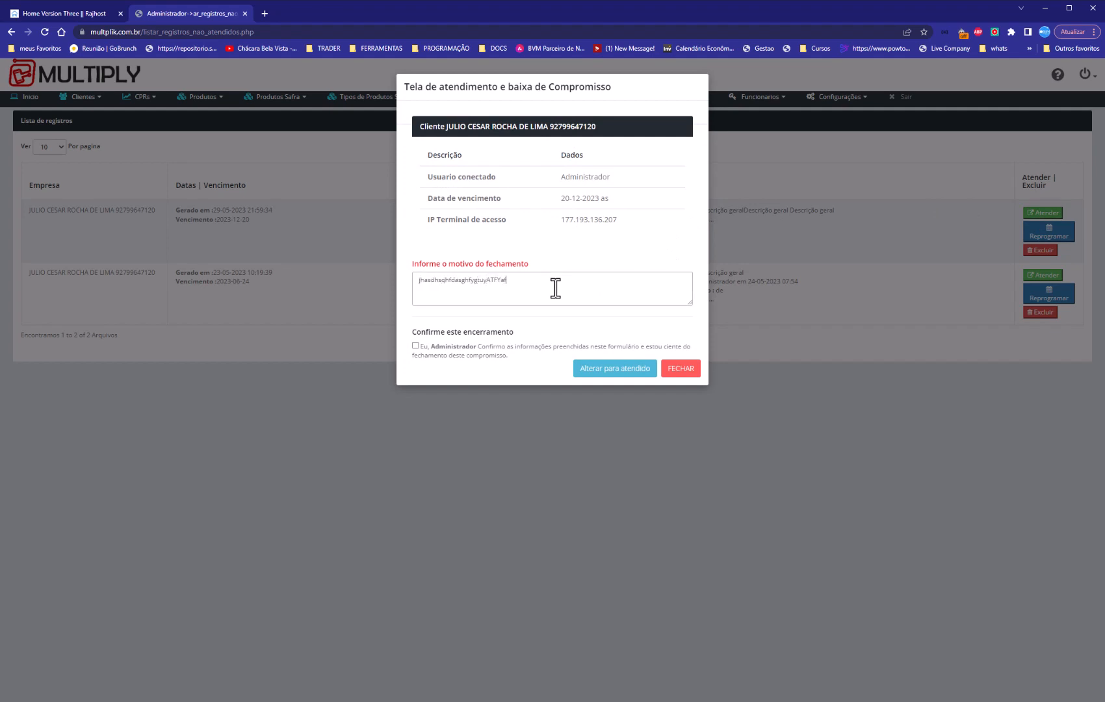
key(ctrl+a)
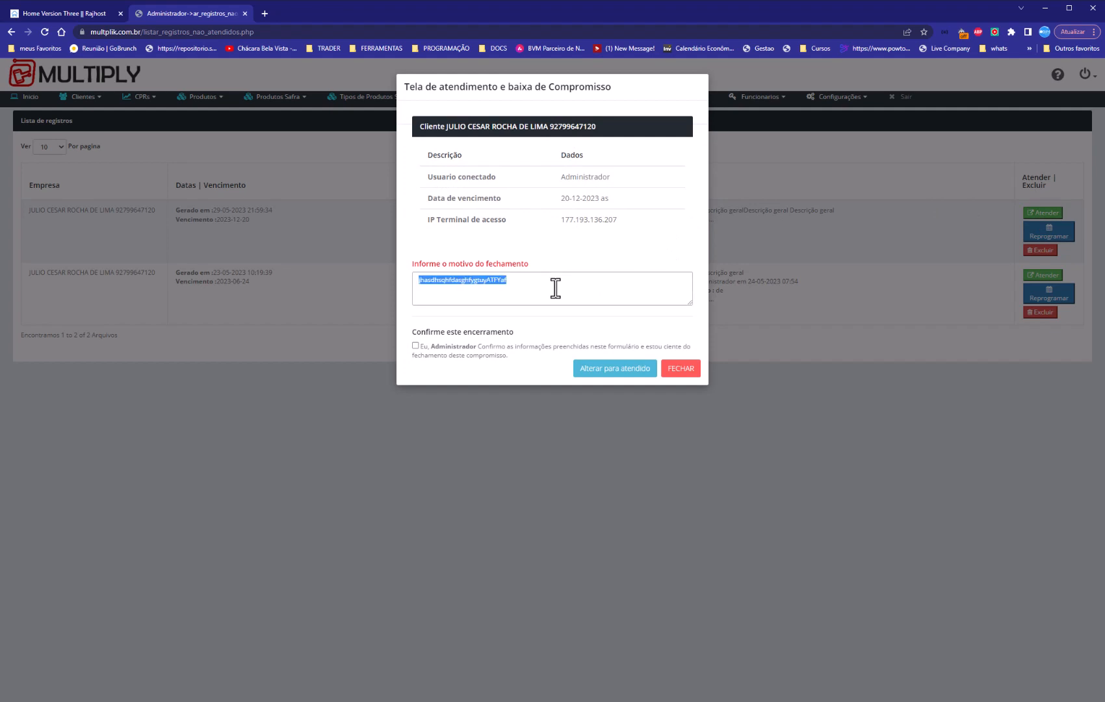
click(416, 346)
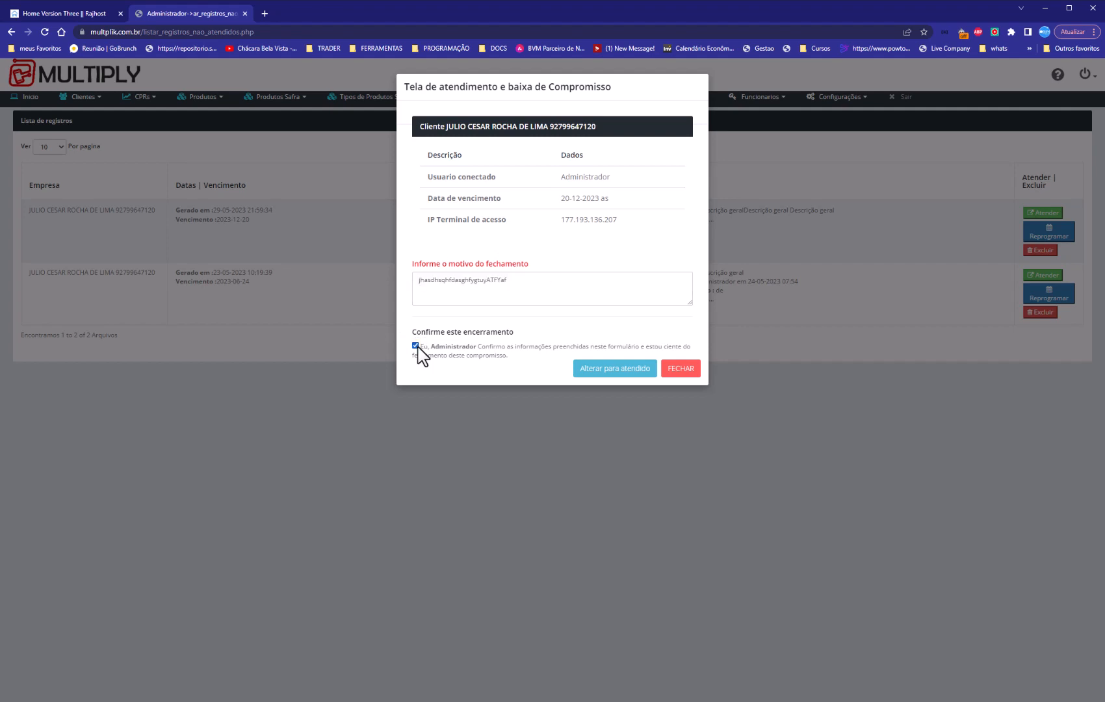
click(681, 370)
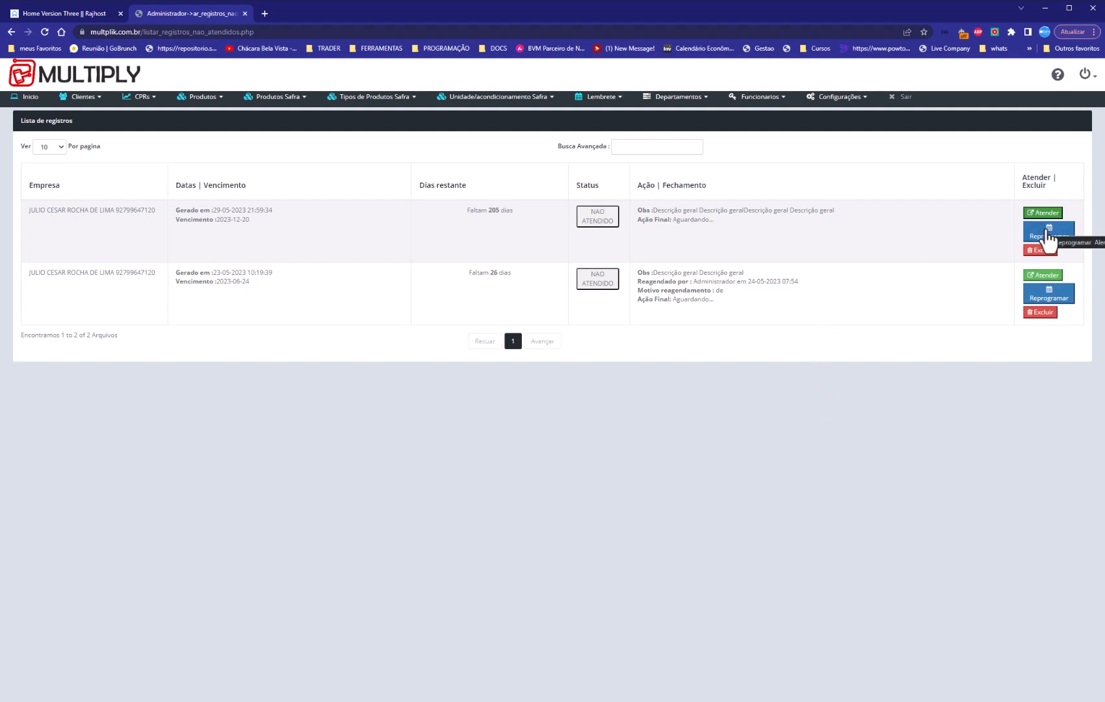
Step: Examine the new date, alert days and reason fields of the rescheduling form for the 2023-12-20 reminder, and close it without saving
click(1048, 245)
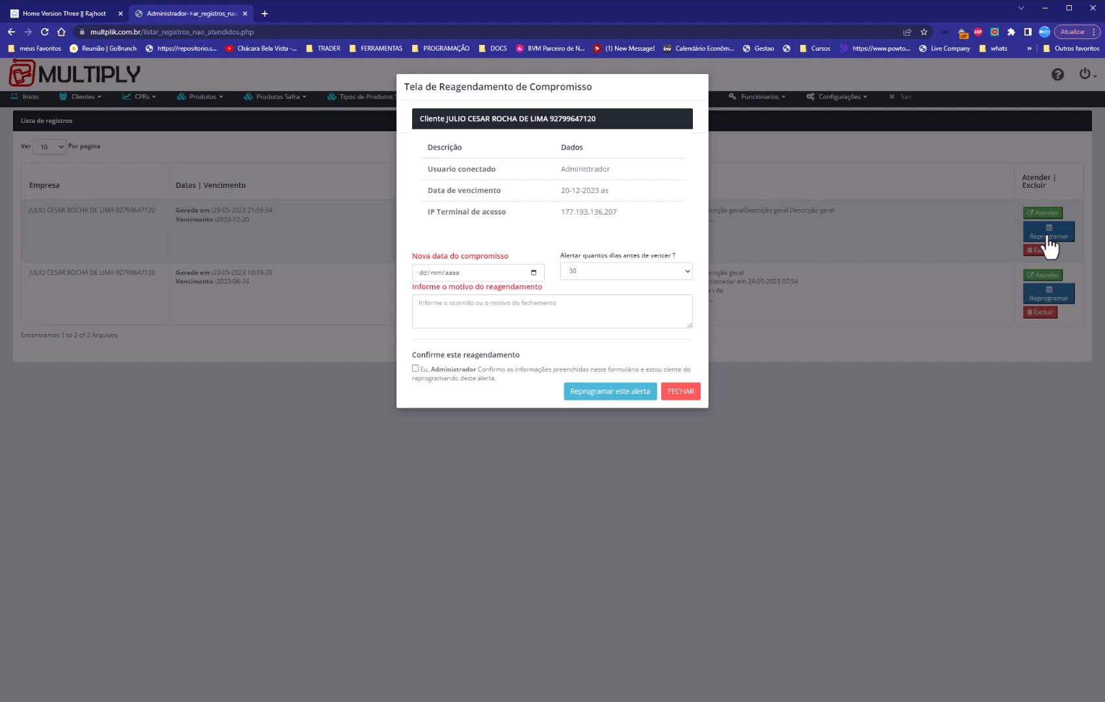
click(534, 273)
click(606, 276)
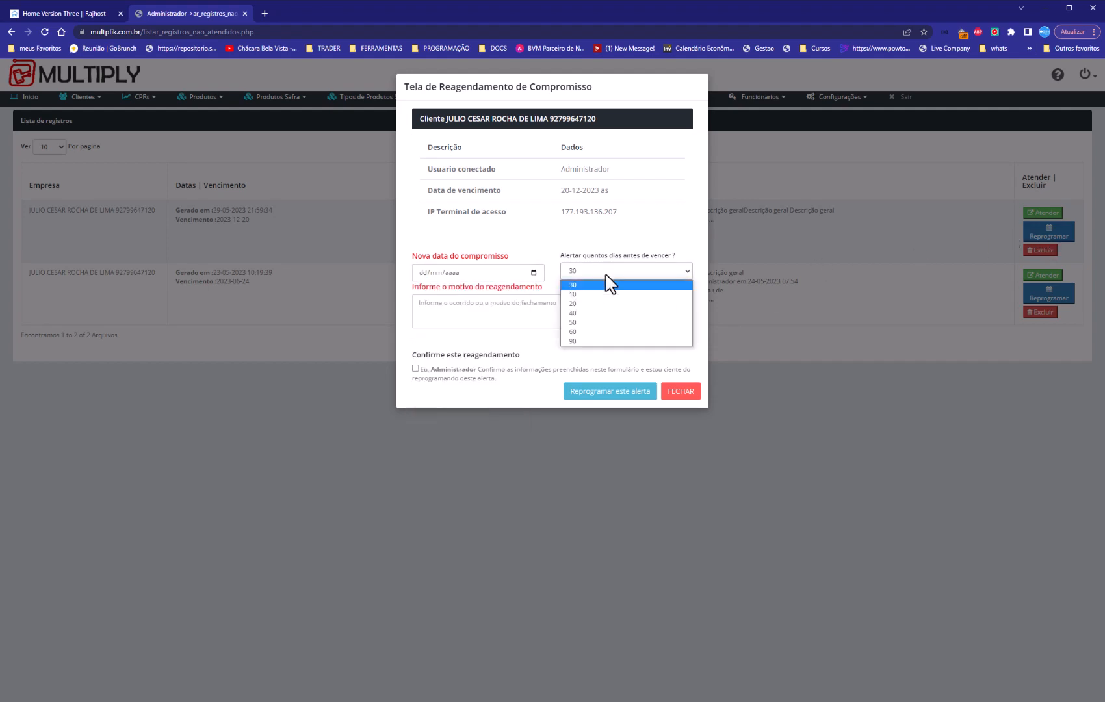
click(483, 310)
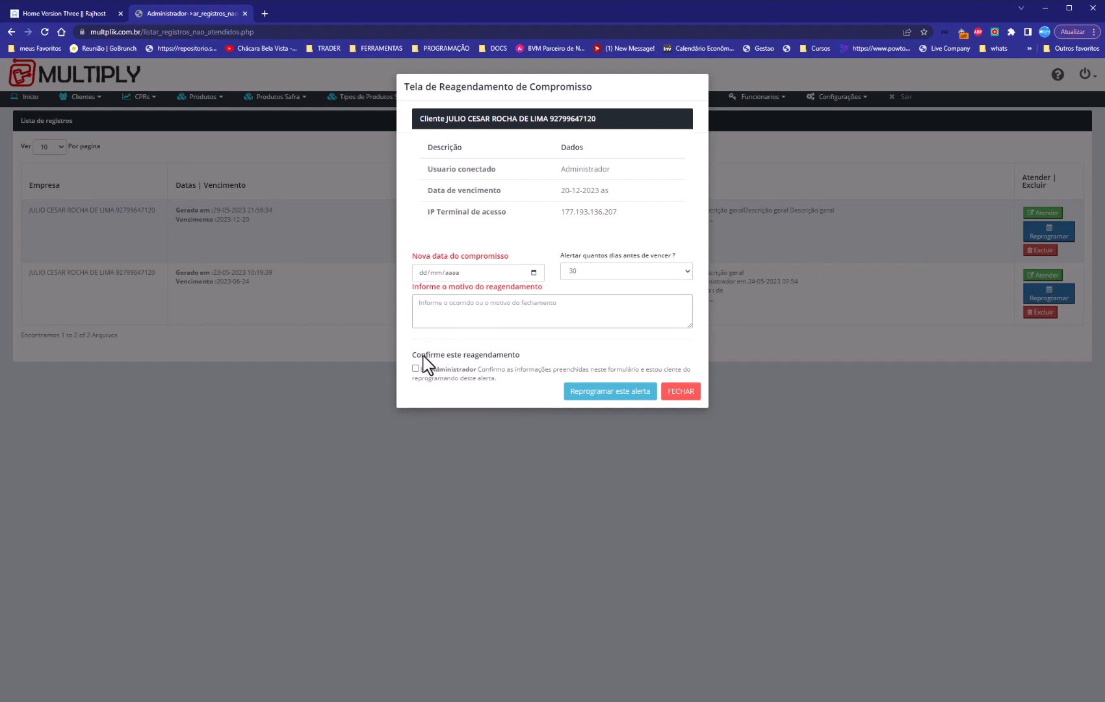
click(684, 397)
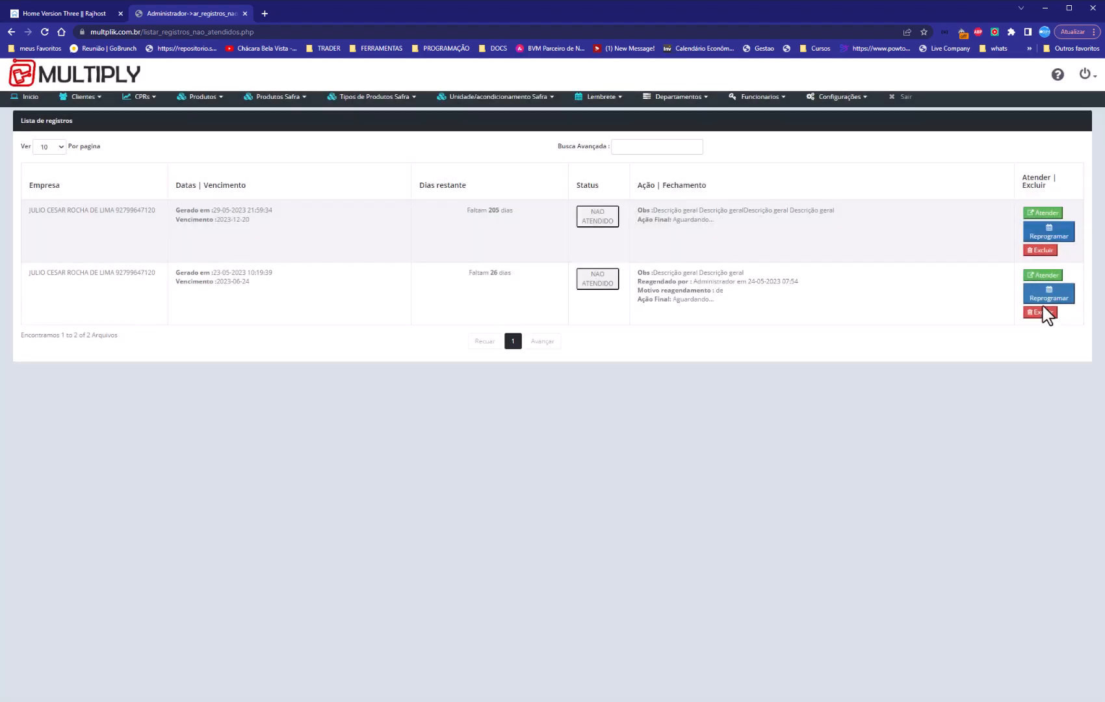
Step: Request deletion of the 2023-12-20 reminder, cancel the request, and check the reminder's remaining days
click(1040, 254)
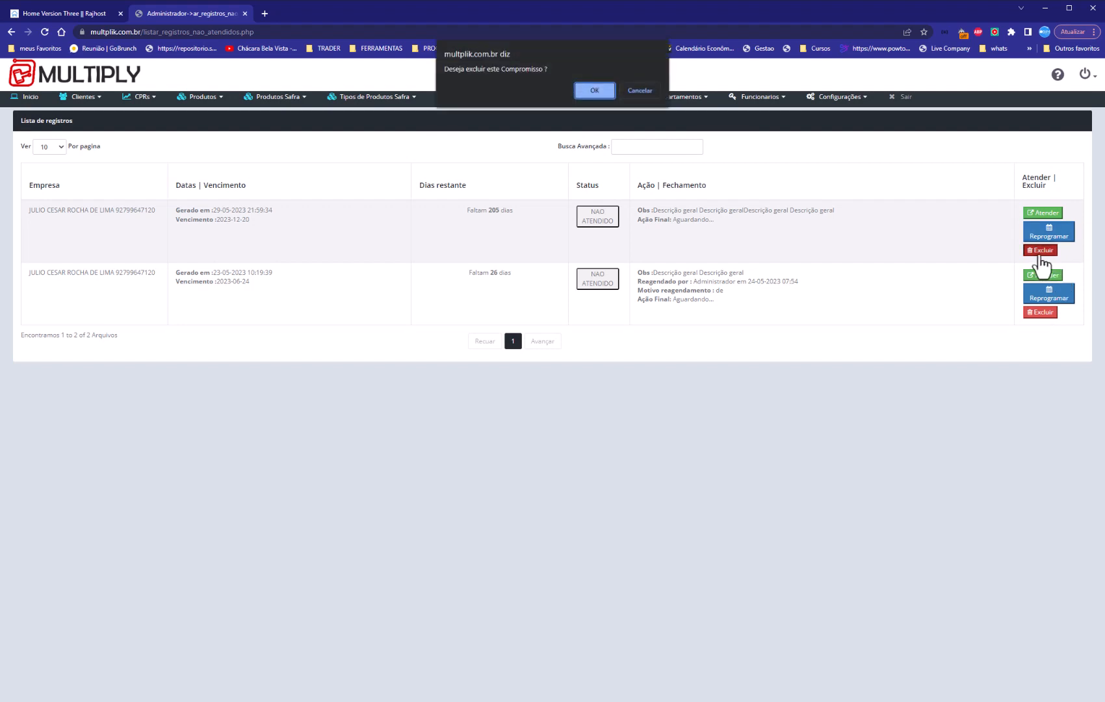
click(635, 93)
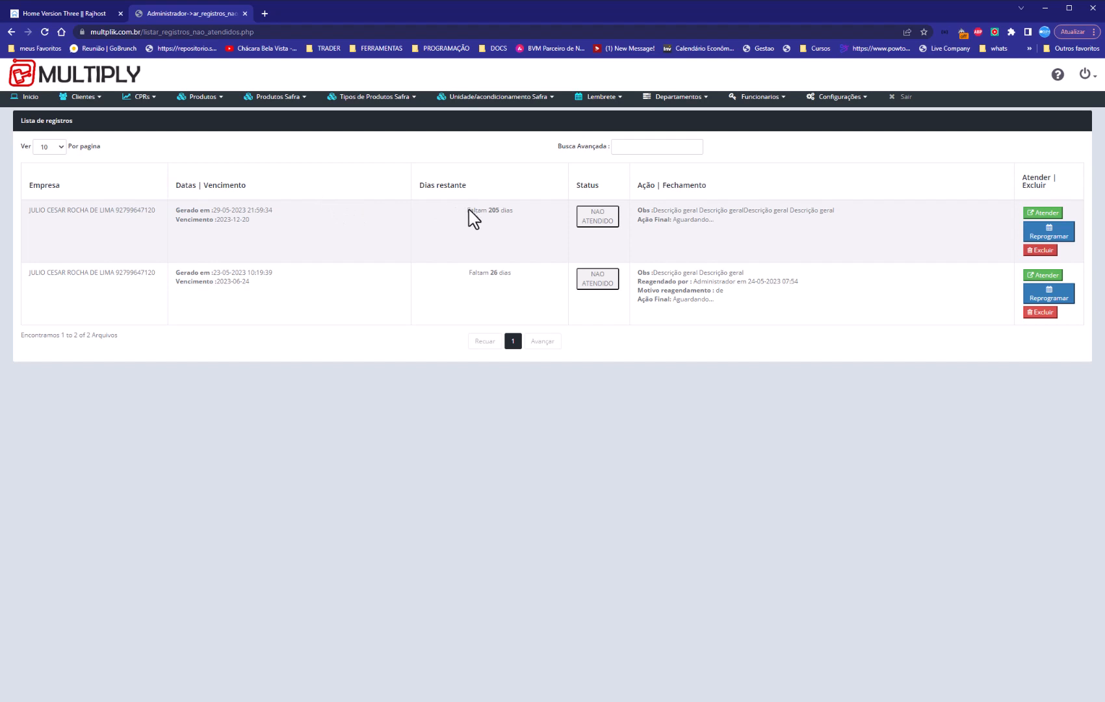
drag(463, 215, 528, 220)
Step: Return to the client list and search it by the client's first name
click(88, 102)
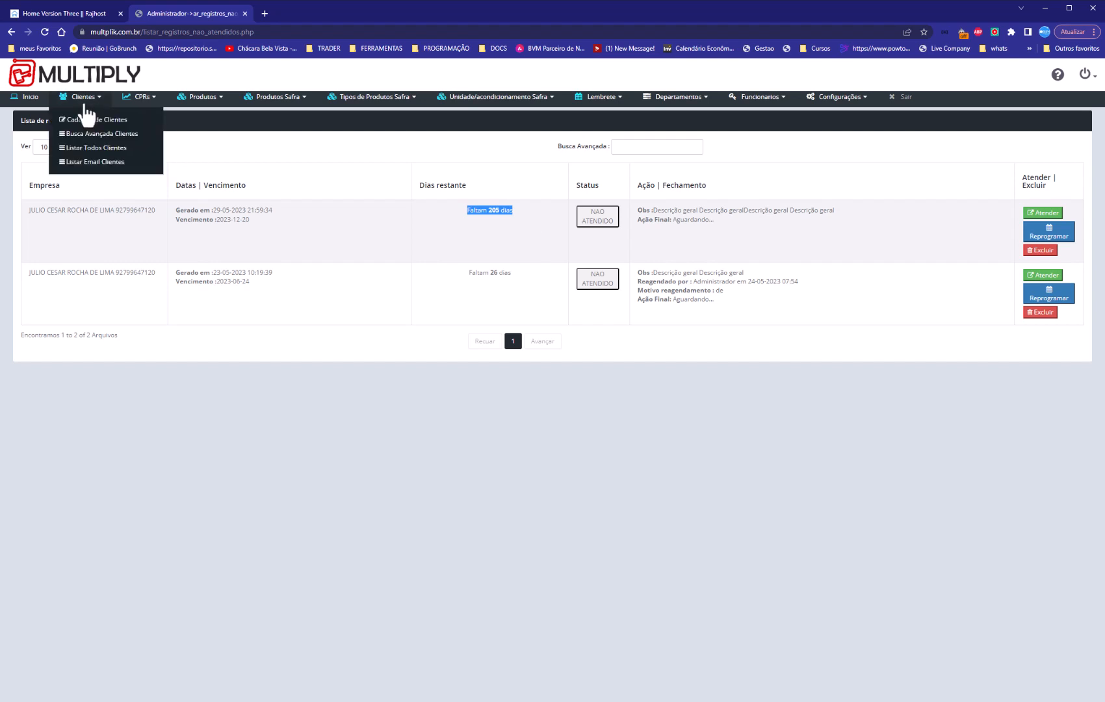
click(94, 147)
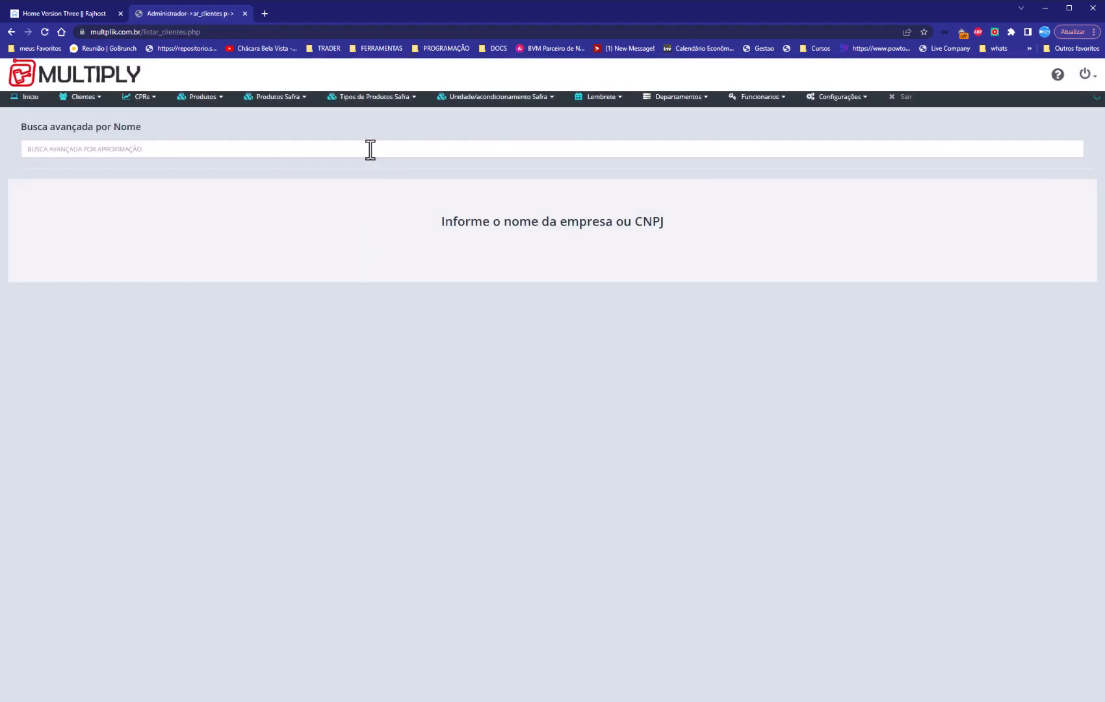
click(371, 149)
text(JULIO)
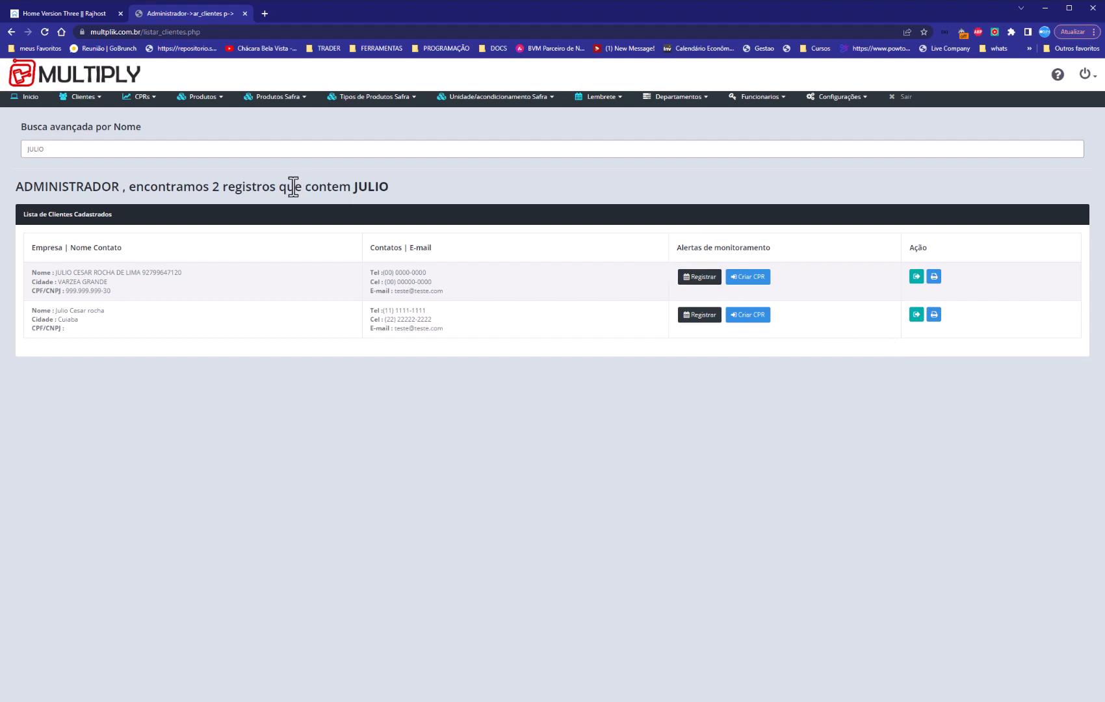
mouse_move(73, 103)
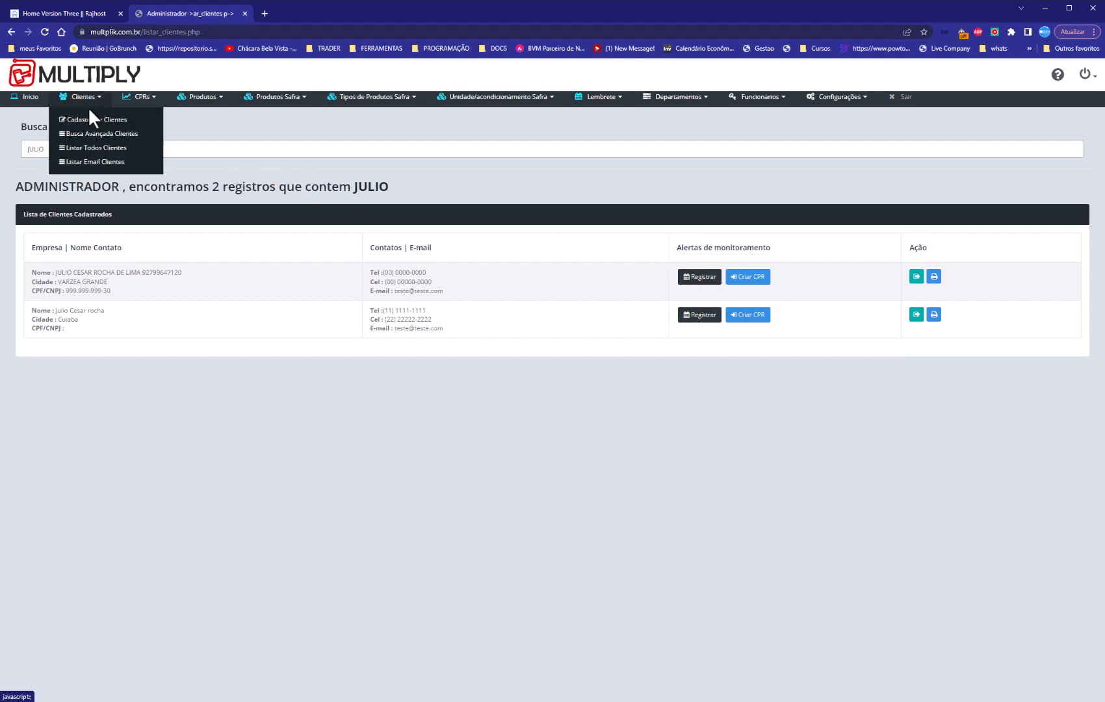
Step: List all registered clients, filter them by a client's first name, and request then cancel deletion of the first match
click(105, 152)
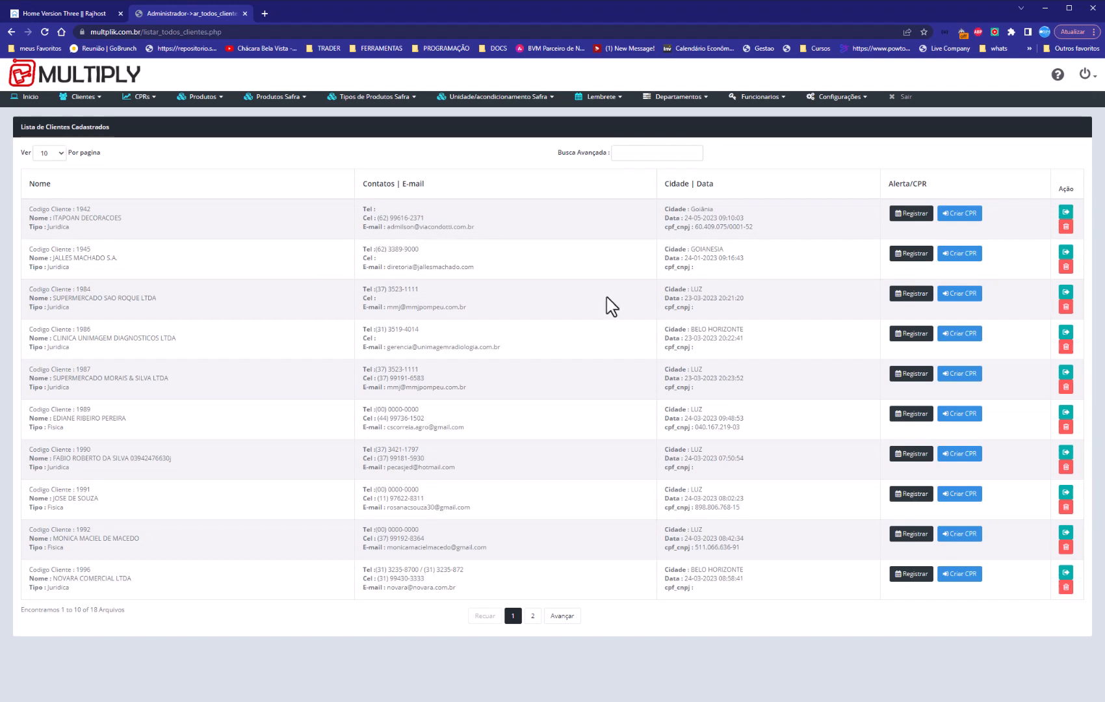
click(648, 153)
text(julio)
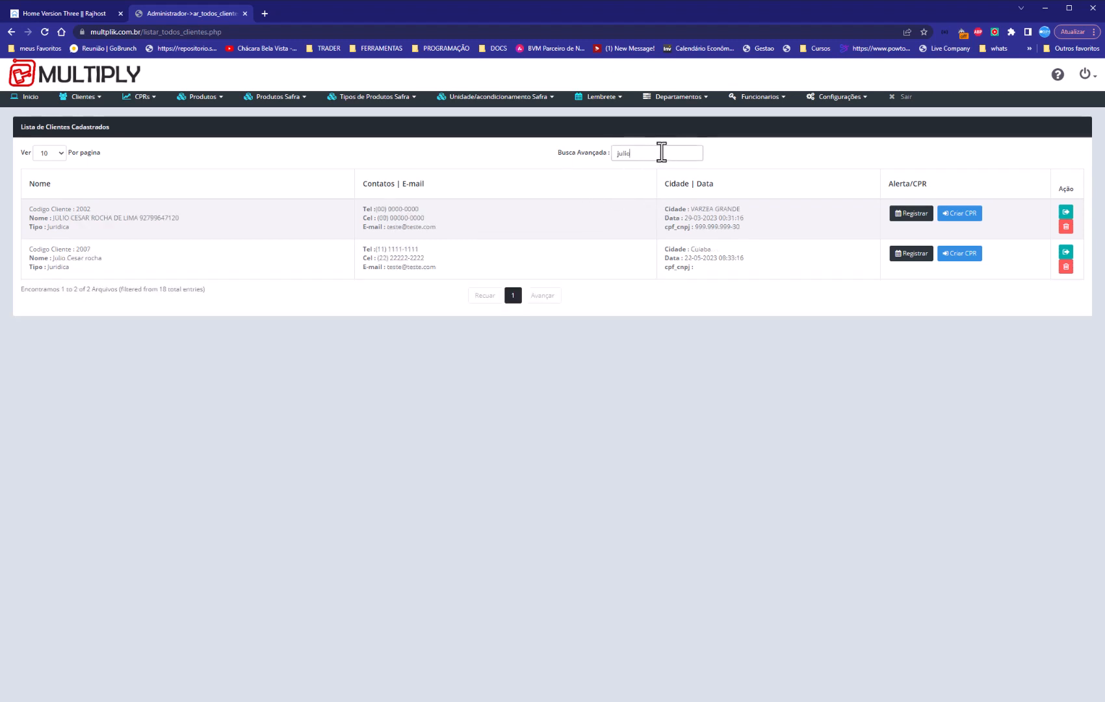
key(BackSpace)
click(1066, 227)
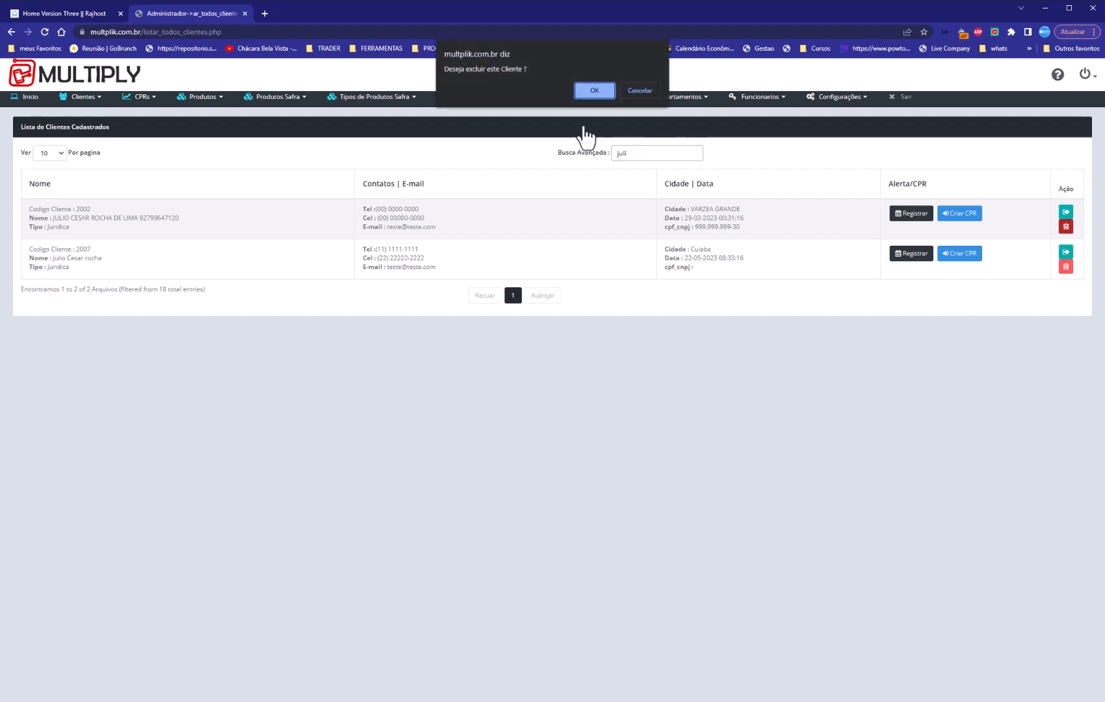
click(642, 90)
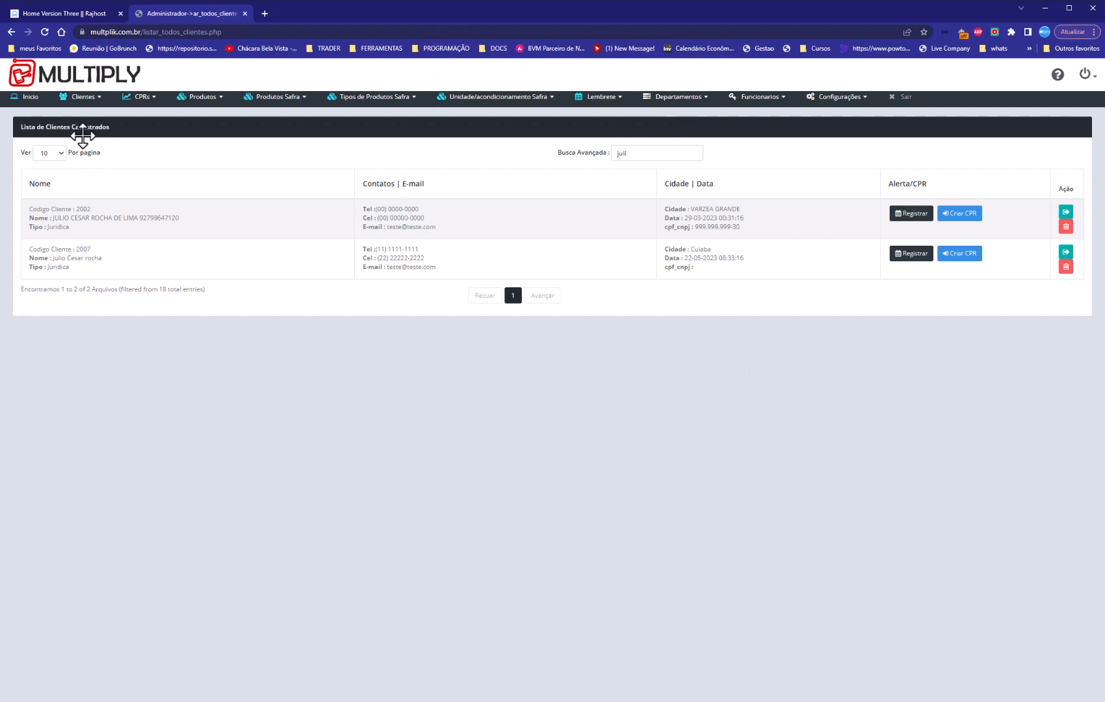
Step: Open the client e-mail list and copy all of its addresses to the clipboard
click(85, 99)
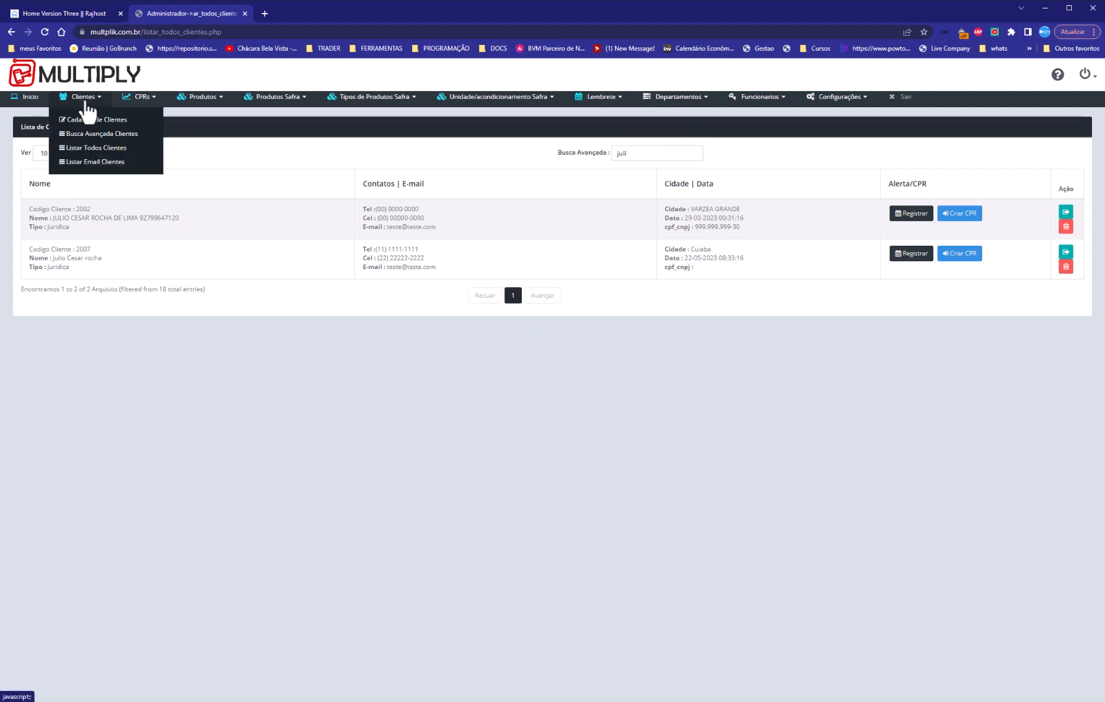
click(92, 165)
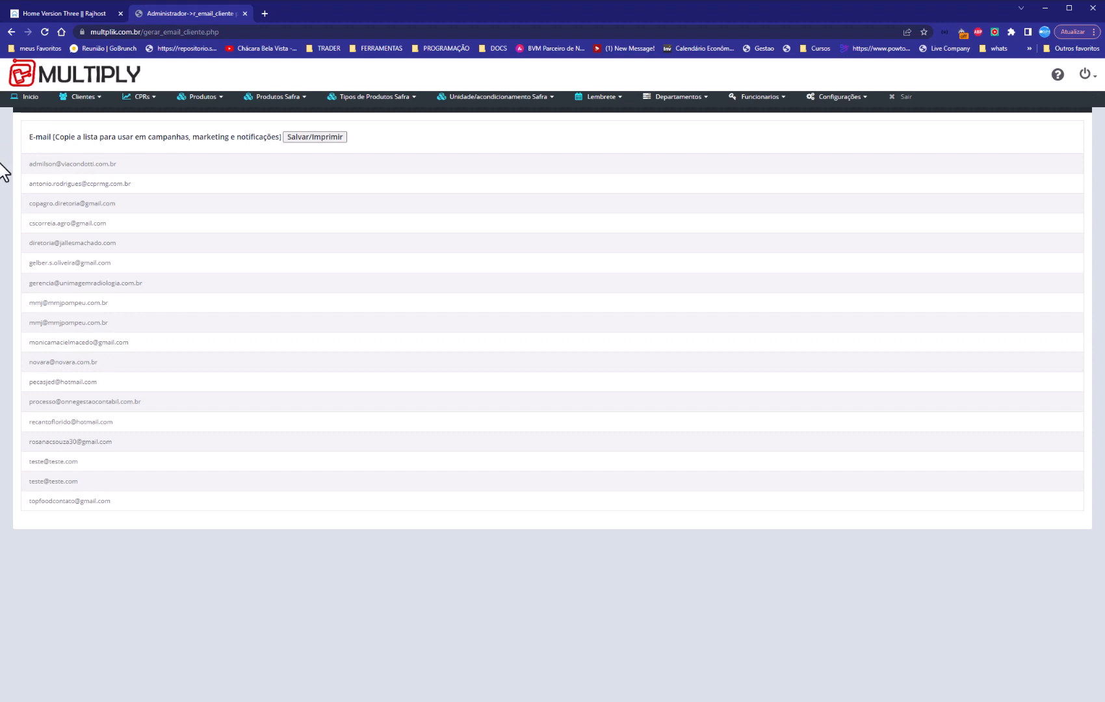
drag(29, 165, 136, 505)
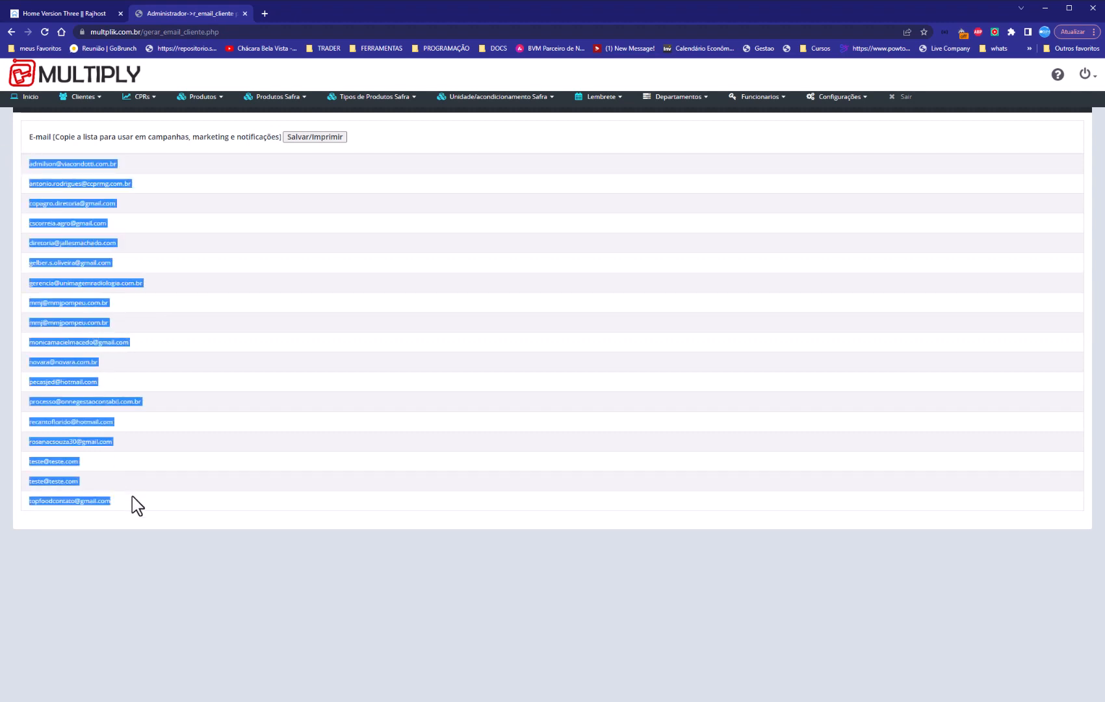
click(436, 382)
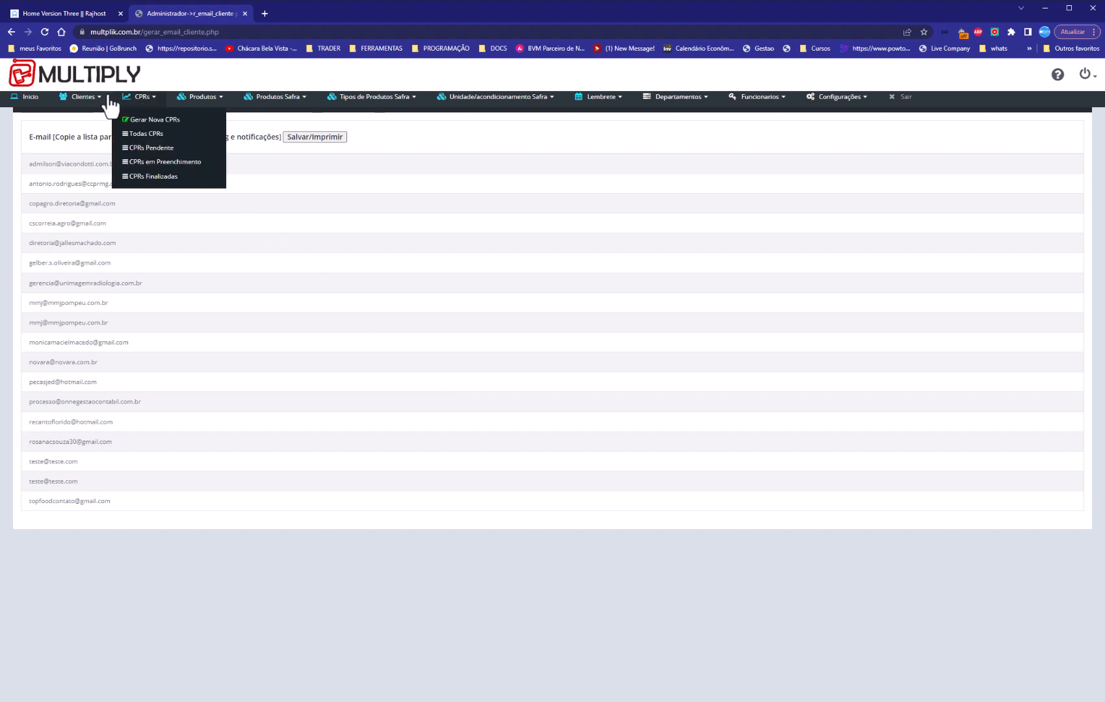
mouse_move(104, 101)
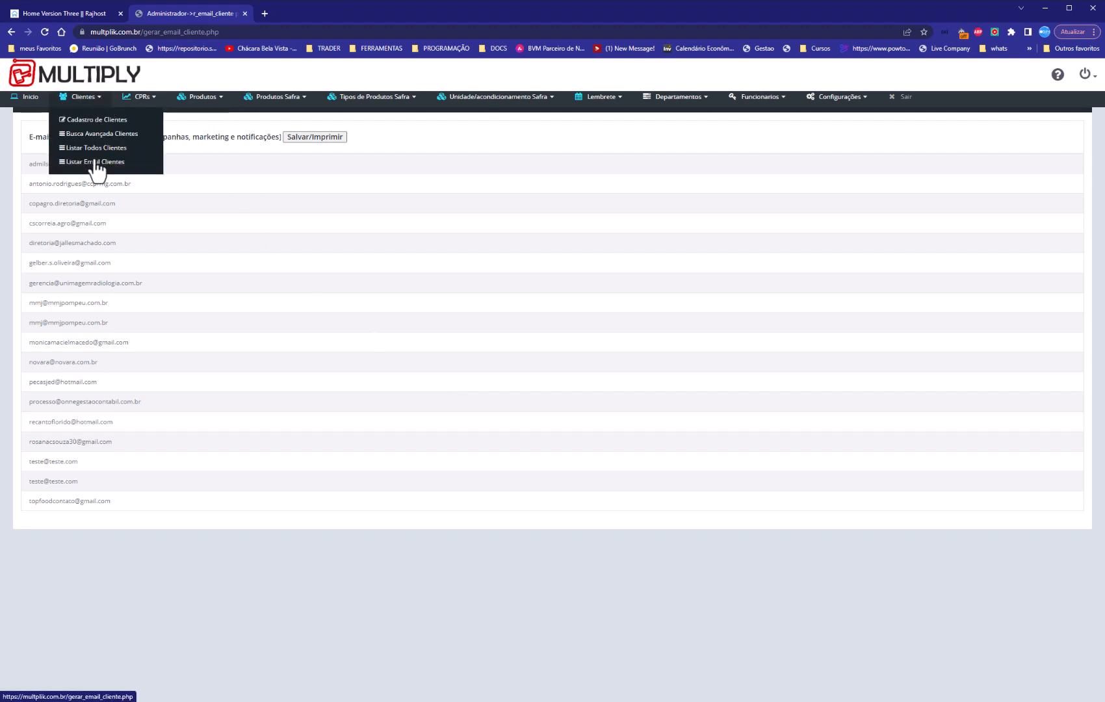
drag(28, 164, 124, 515)
right_click(96, 401)
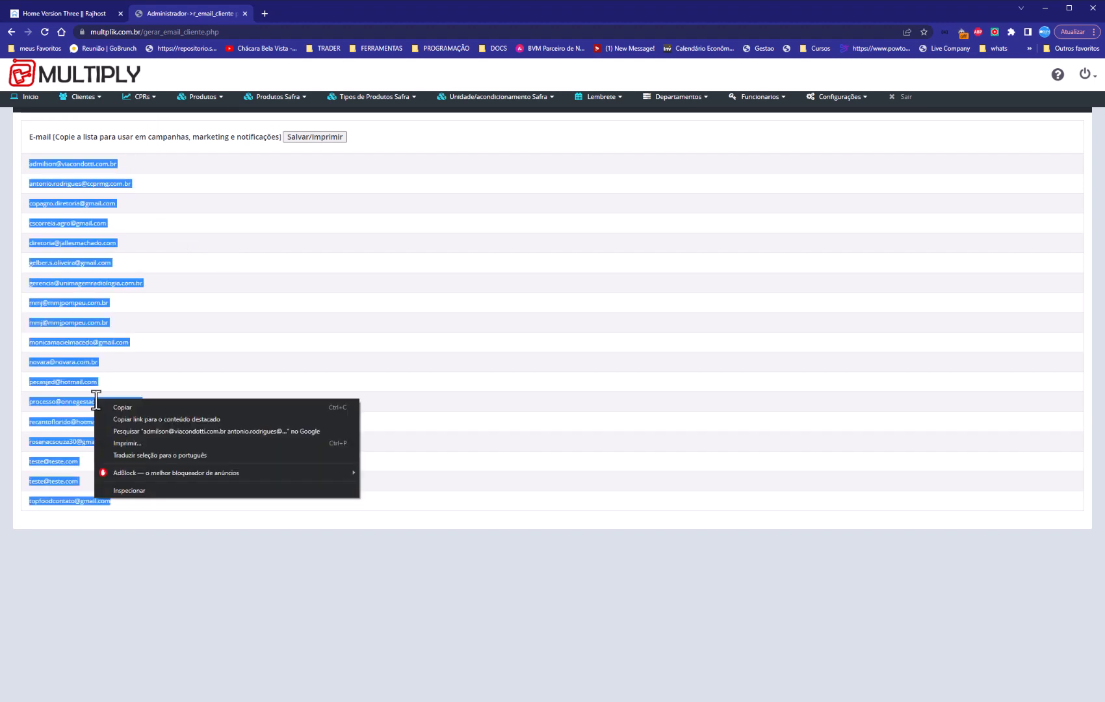
click(141, 408)
click(303, 322)
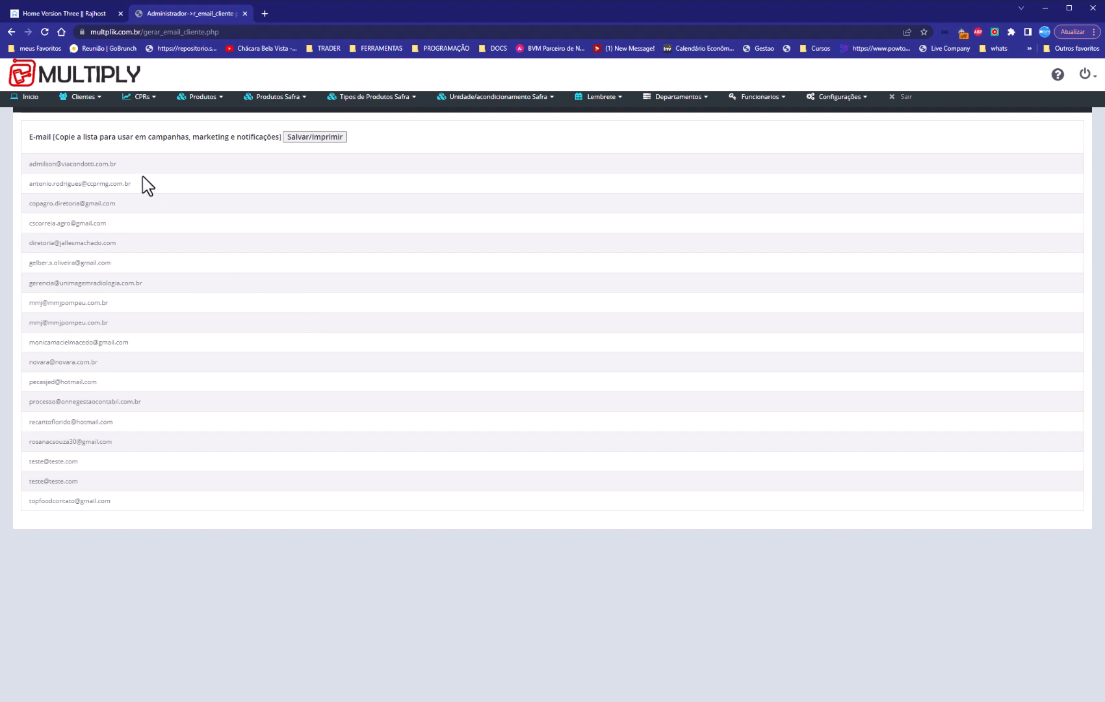
click(81, 97)
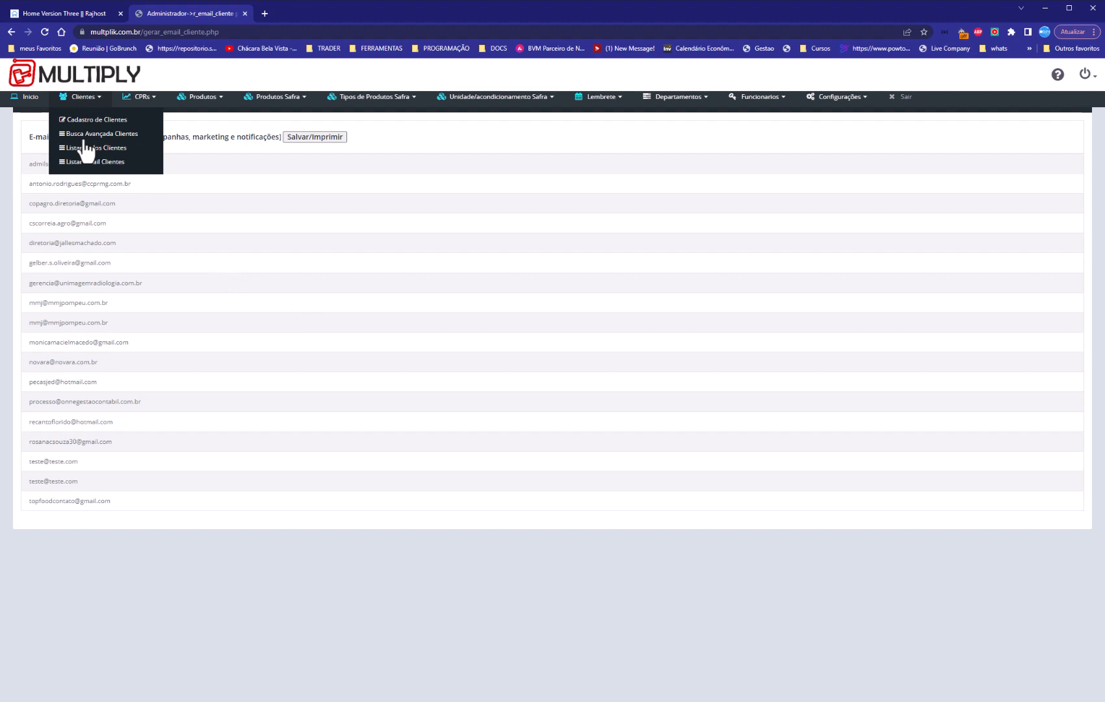
click(72, 94)
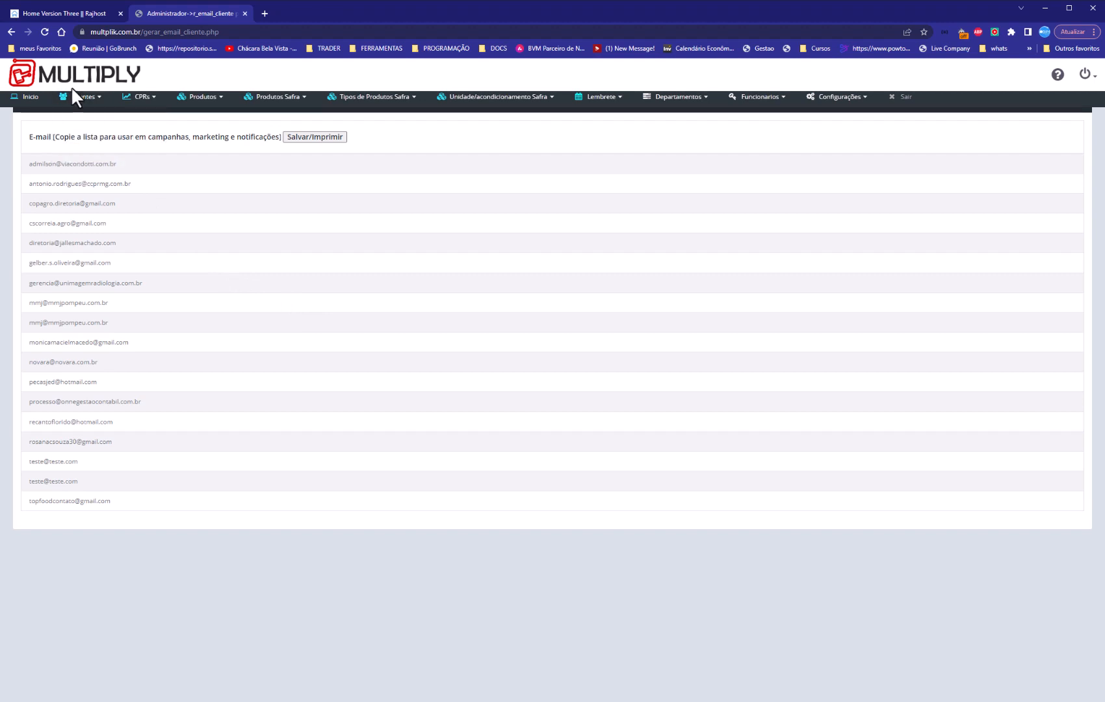
mouse_move(141, 97)
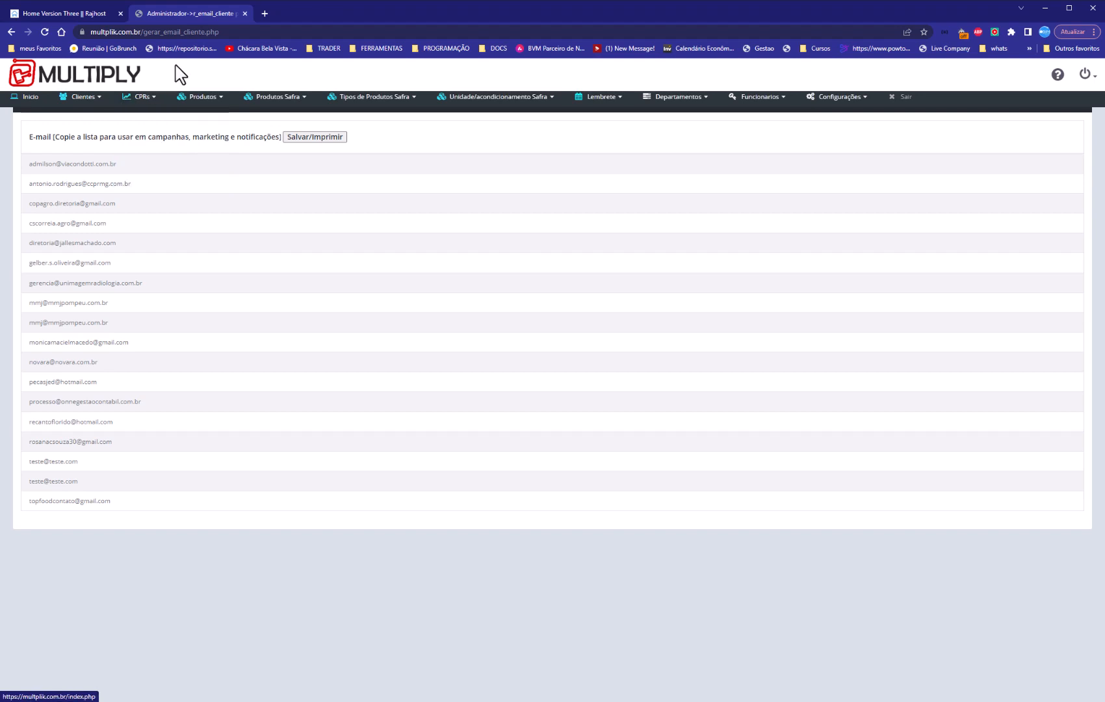
Step: Review the registered products list and examine the product registration form's name, unit type and description fields without saving
click(202, 101)
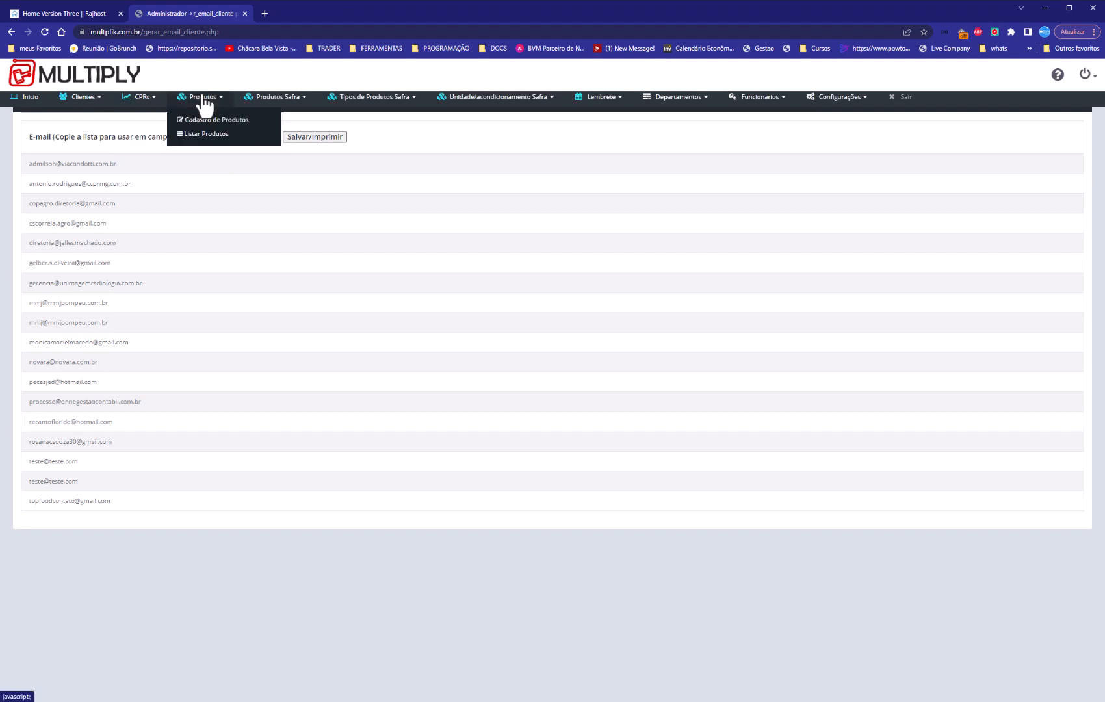
click(211, 139)
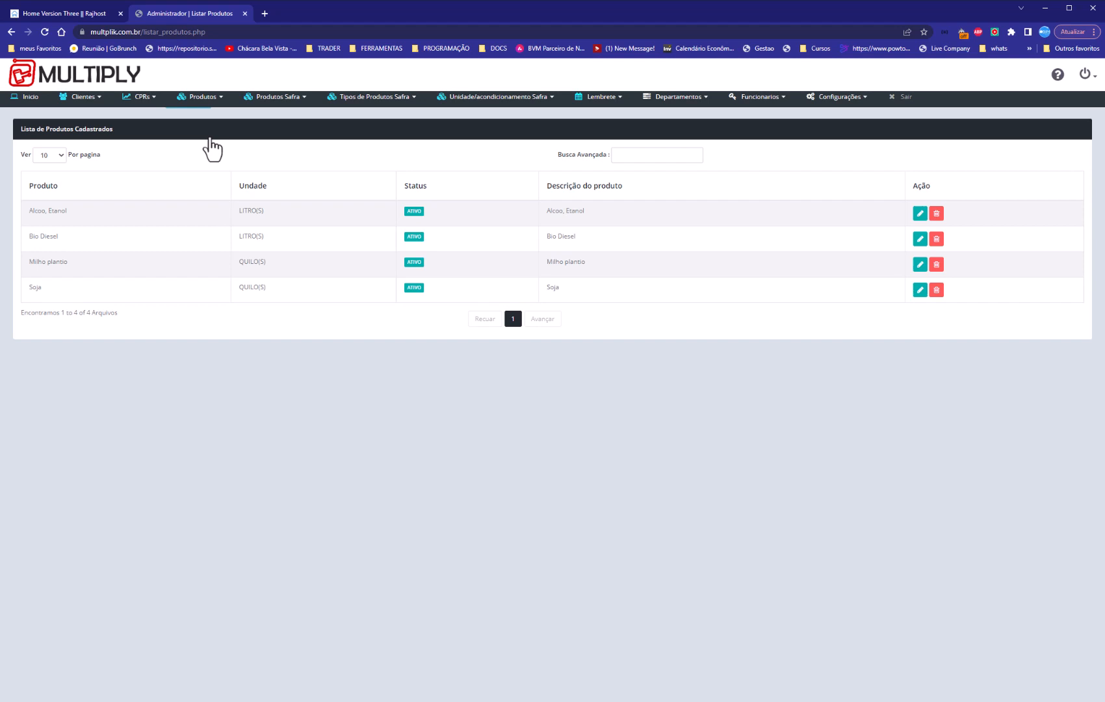
click(200, 98)
mouse_move(205, 97)
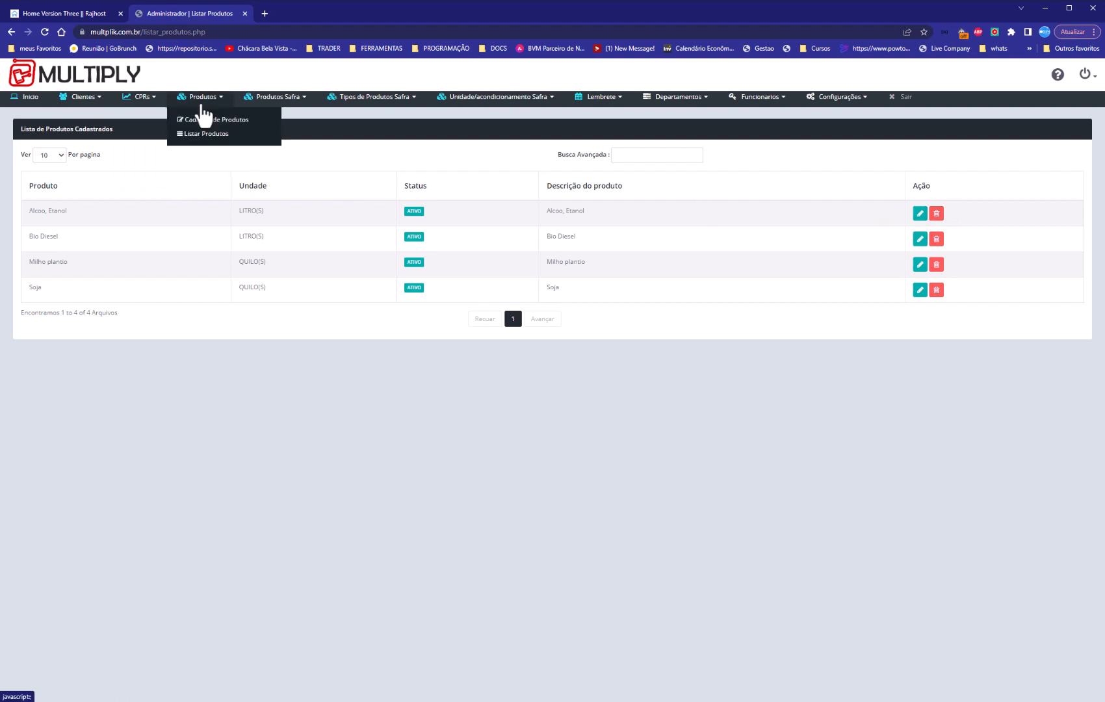
click(208, 125)
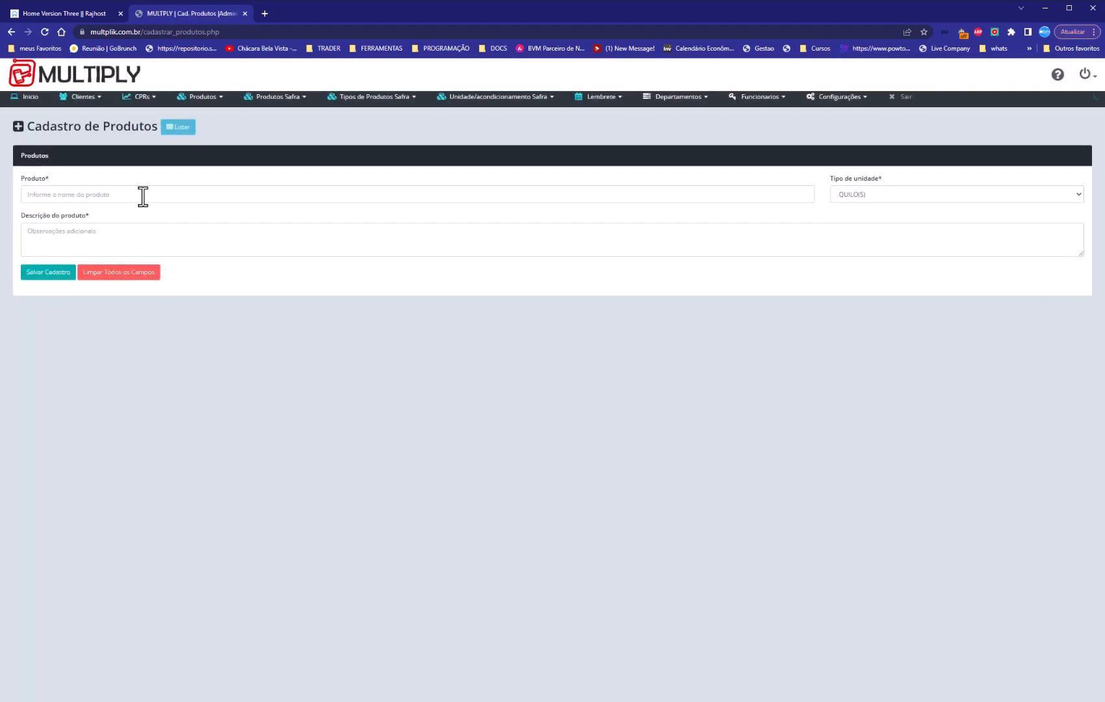
click(143, 195)
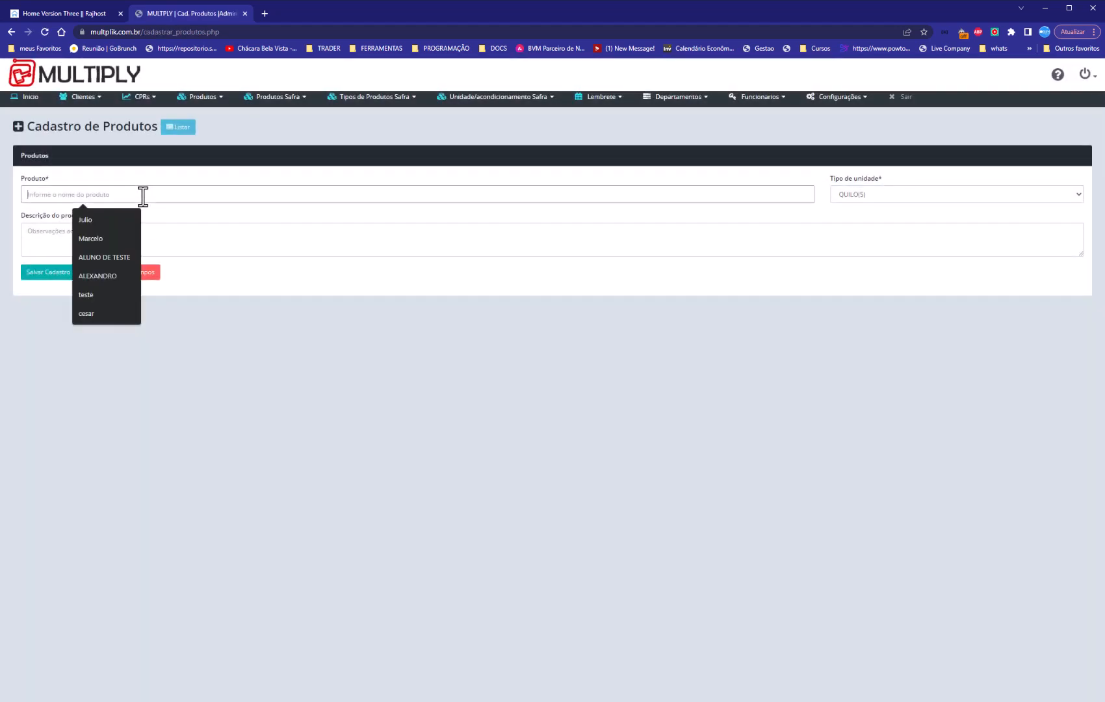
click(891, 198)
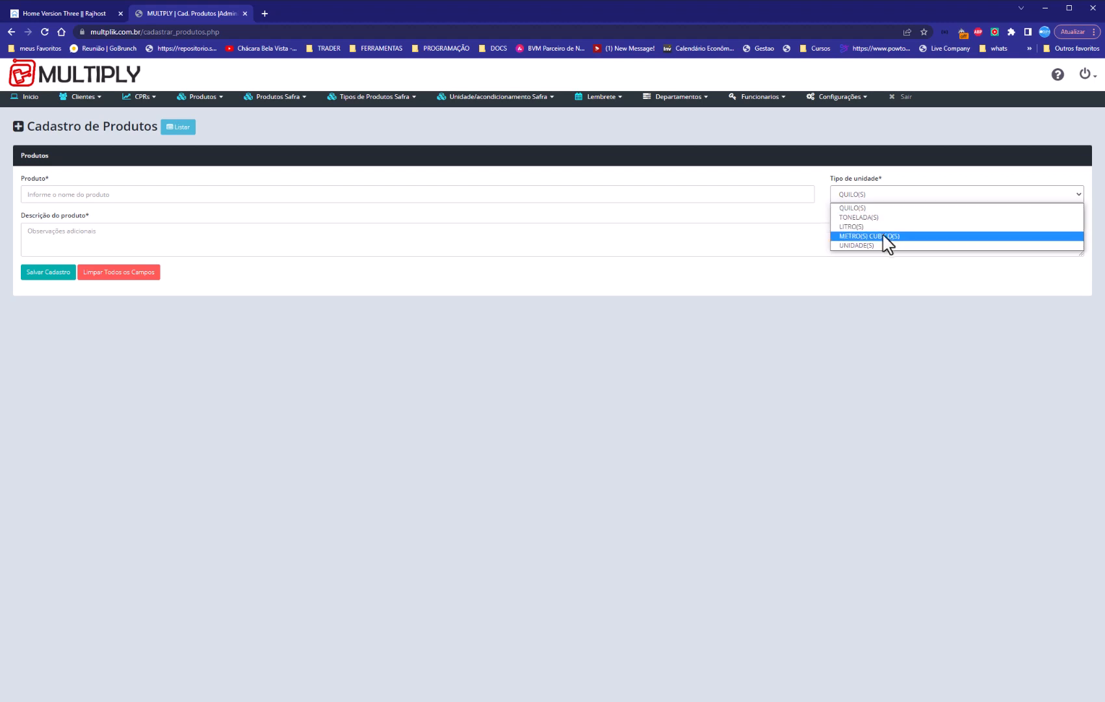
click(868, 268)
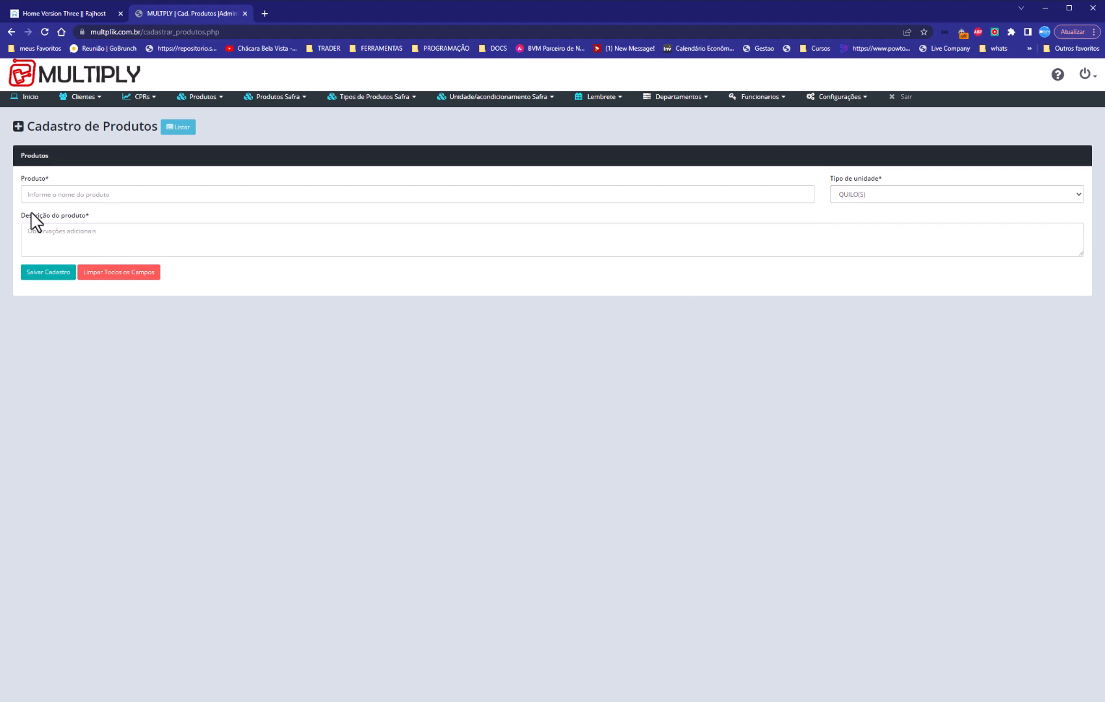
click(108, 234)
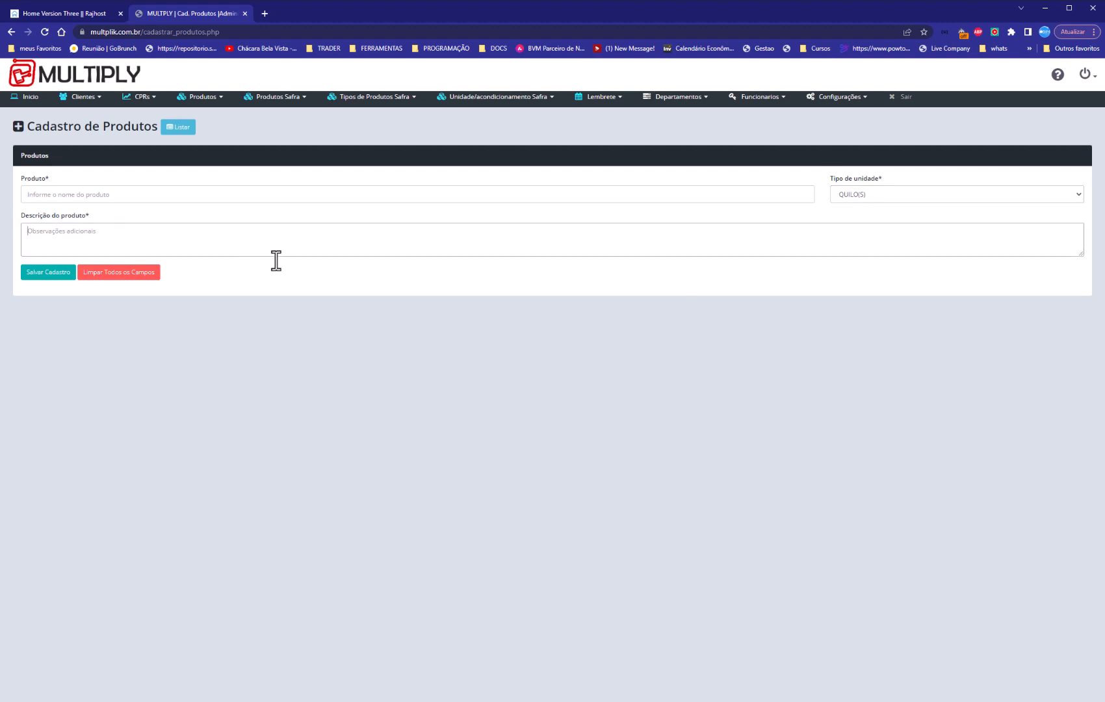
click(167, 134)
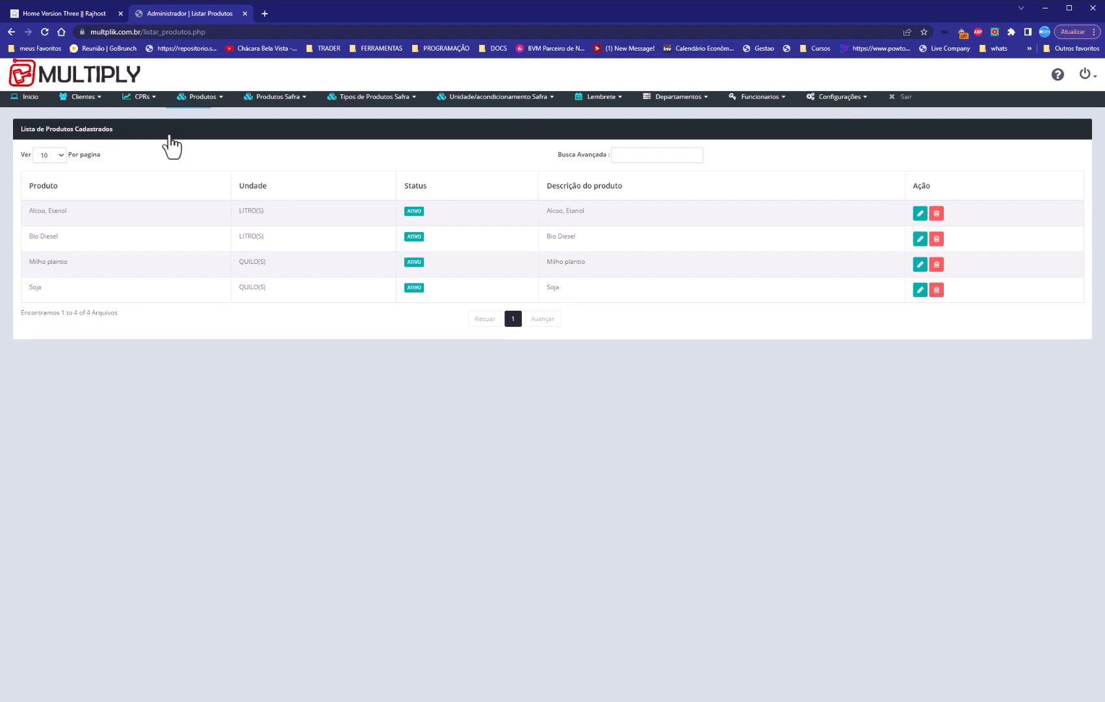
Step: Open the list of harvest products (Produtos Safra) and examine its total, entries-per-page choices and search field
mouse_move(280, 99)
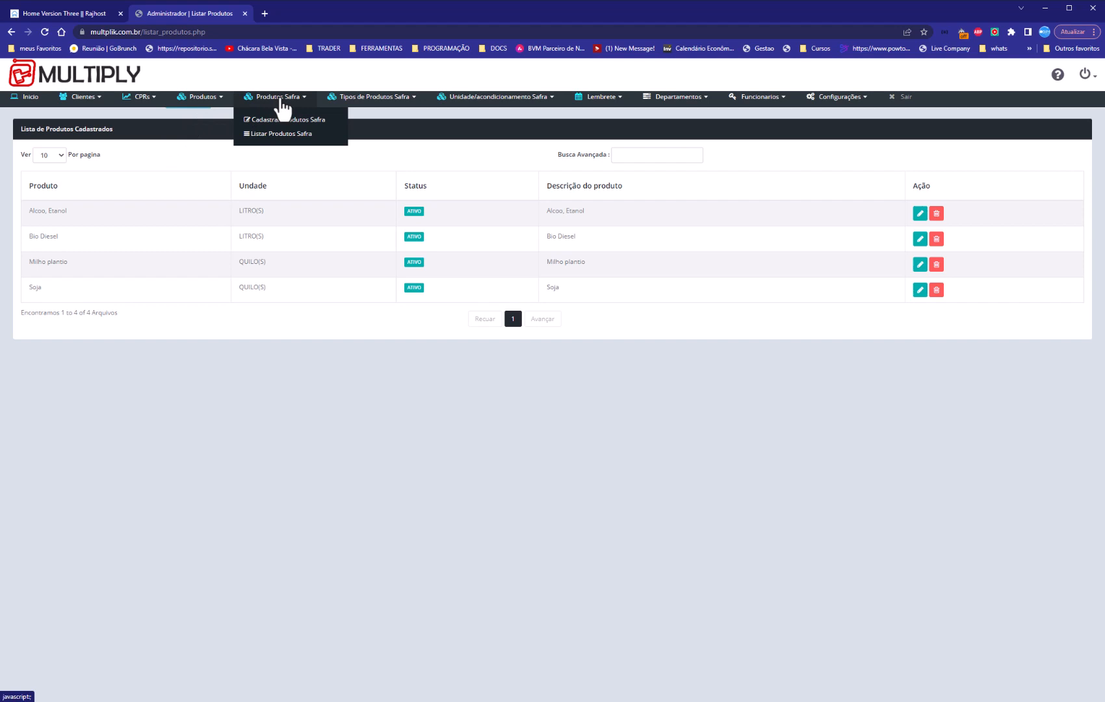
click(292, 133)
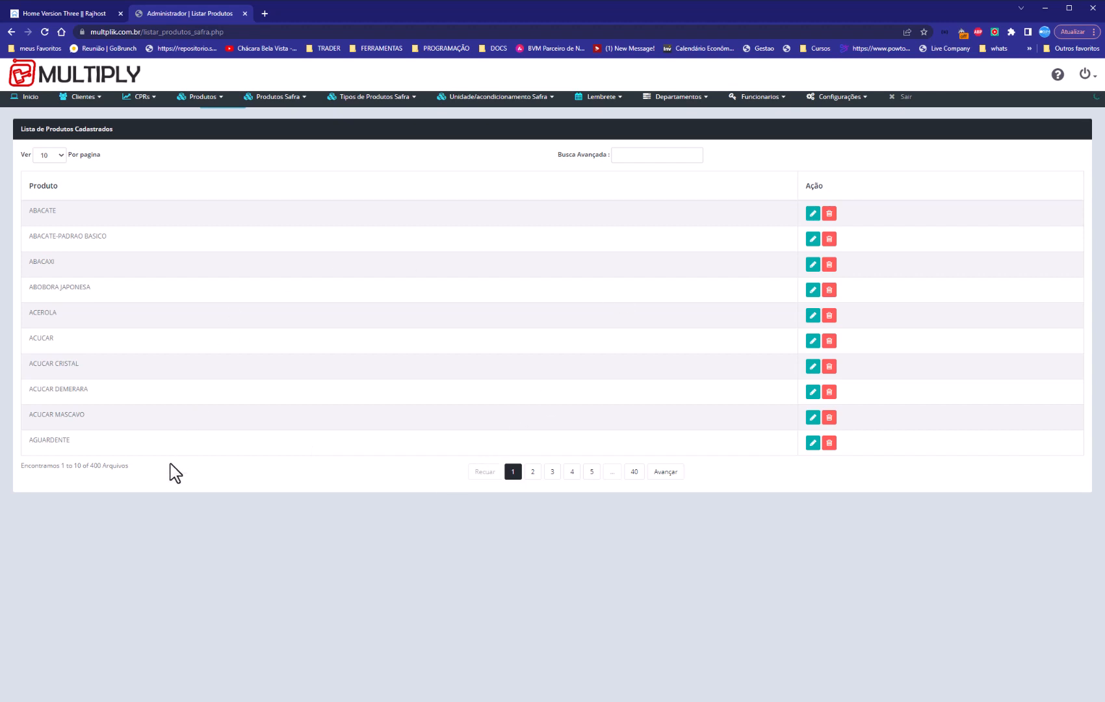
drag(46, 465, 21, 465)
click(50, 156)
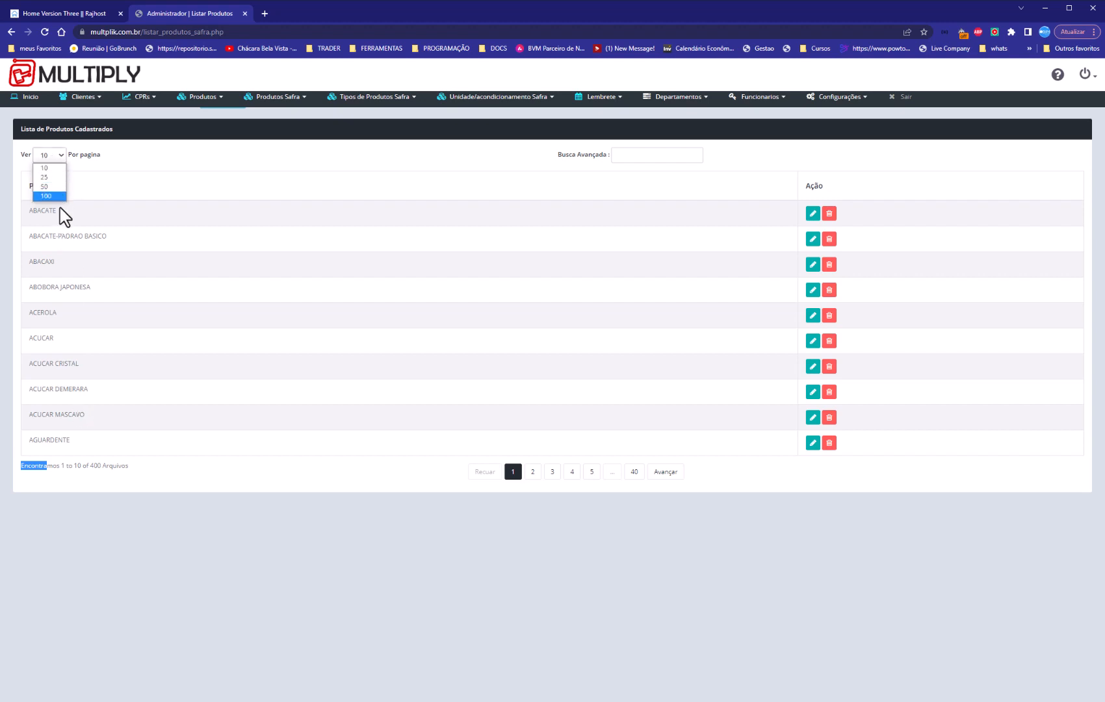
click(643, 156)
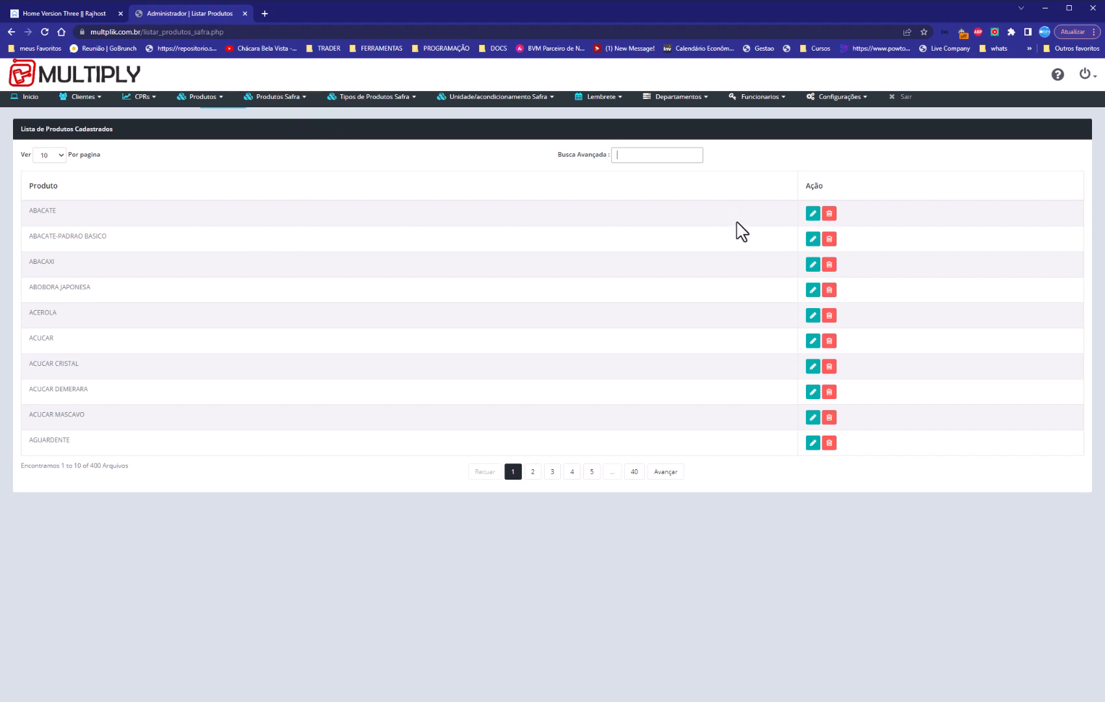
Step: Open the harvest product registration form and inspect its product name field
click(277, 105)
click(284, 121)
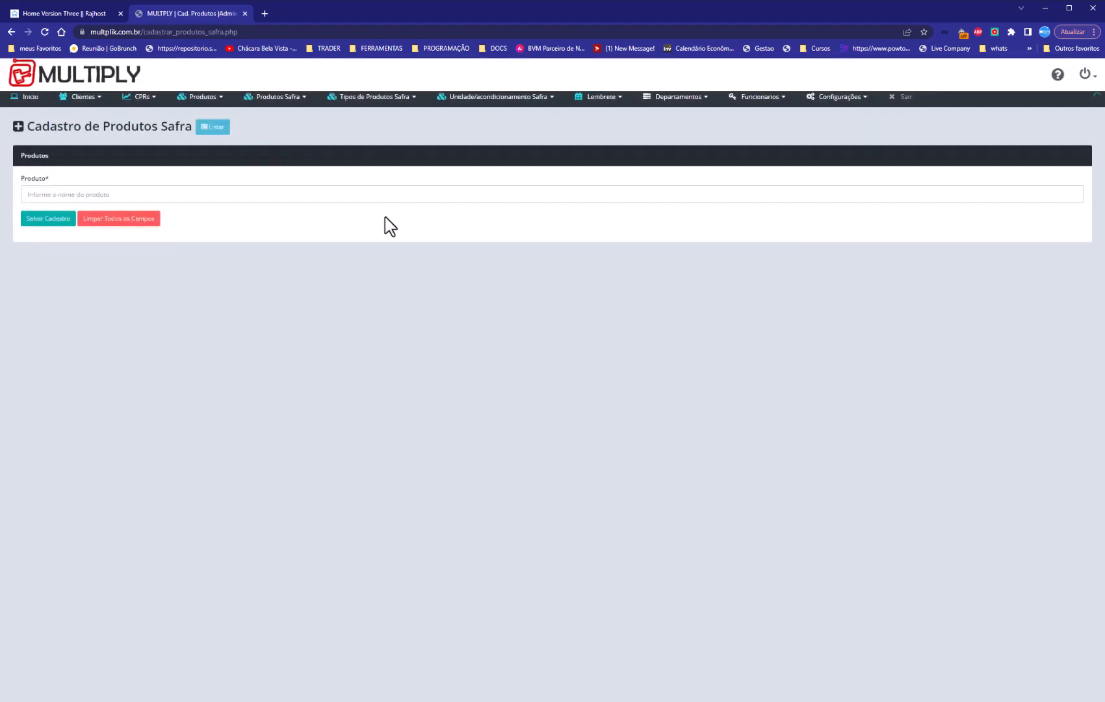
click(163, 194)
Step: Review the list of harvest product types and open the form for registering a type
click(378, 104)
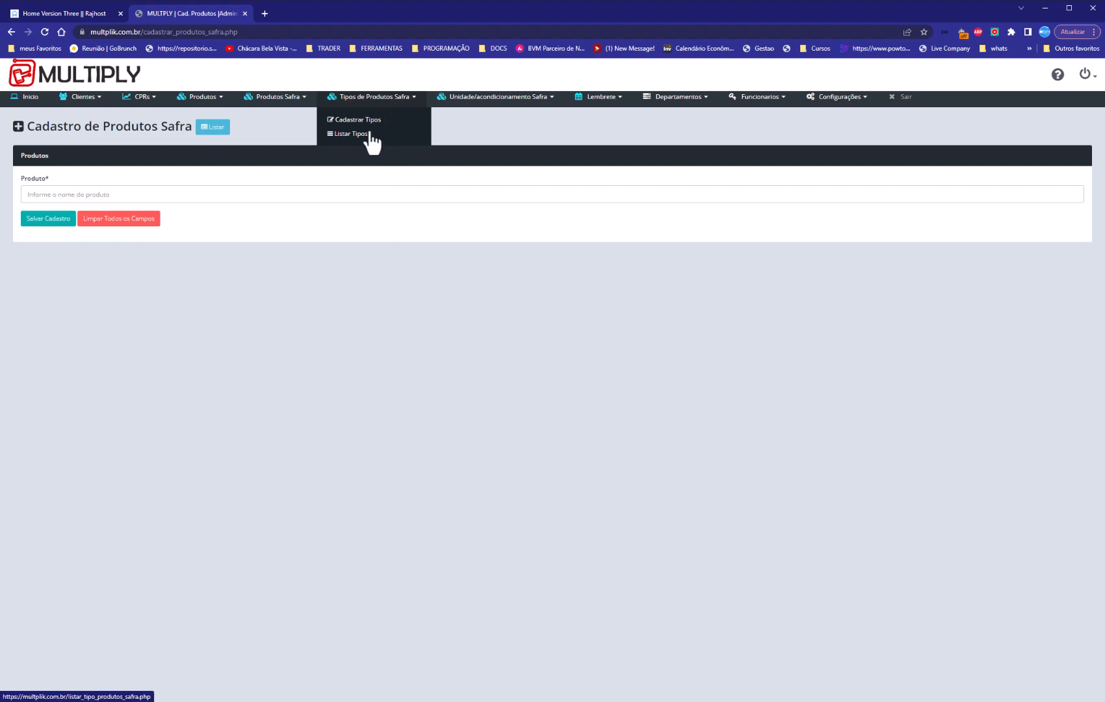
click(360, 135)
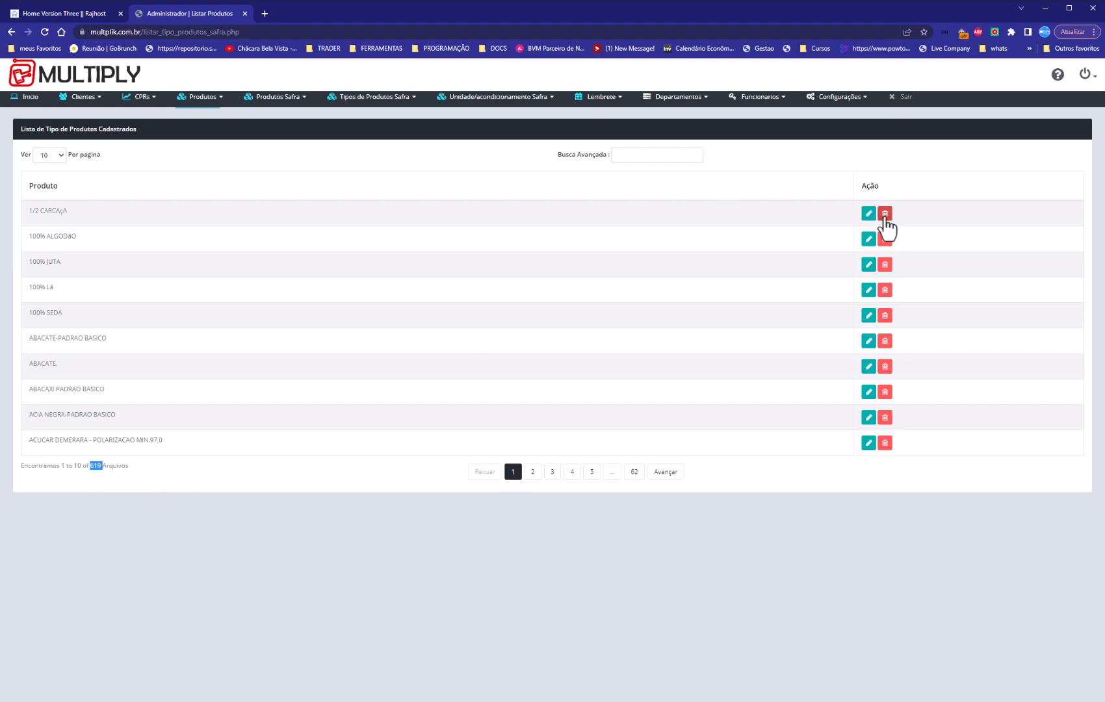
click(374, 96)
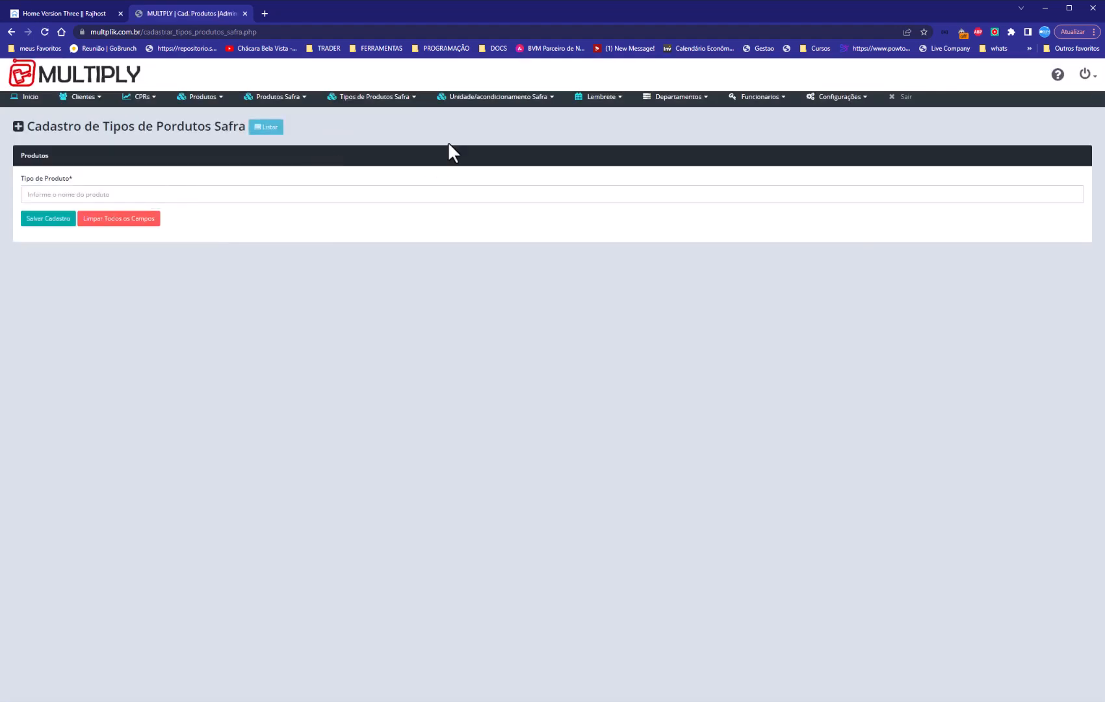
Step: Open the harvest unit and packaging list (Unidade/acondicionamento) and check its register and list options
click(480, 101)
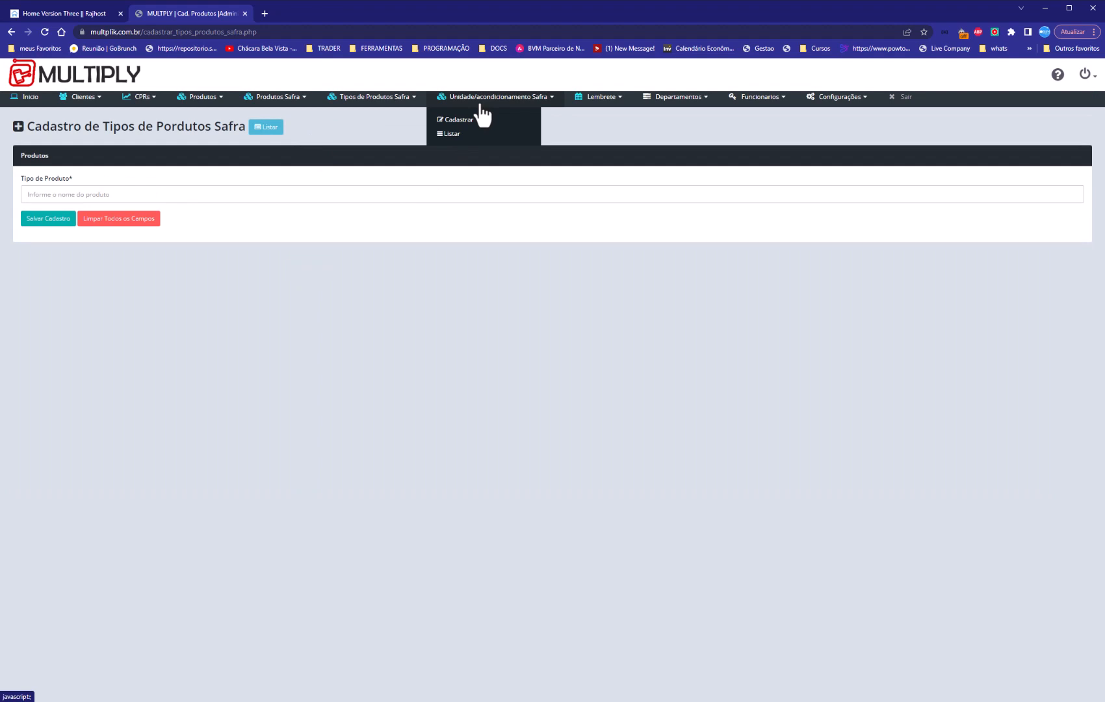
click(455, 134)
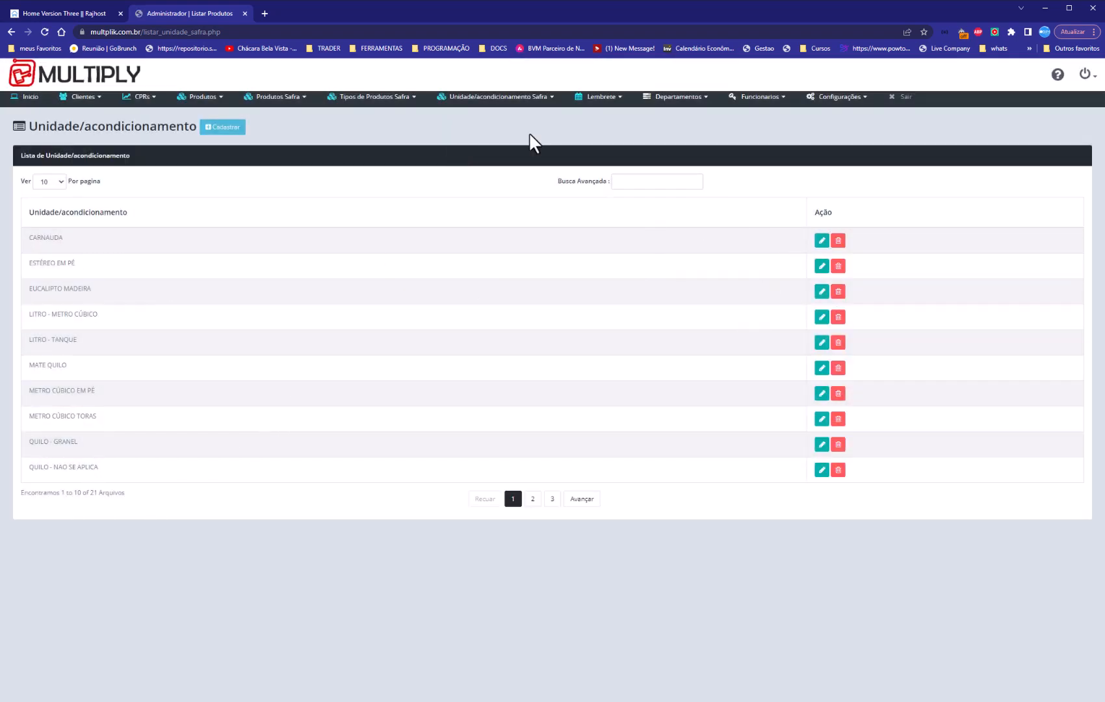
click(506, 103)
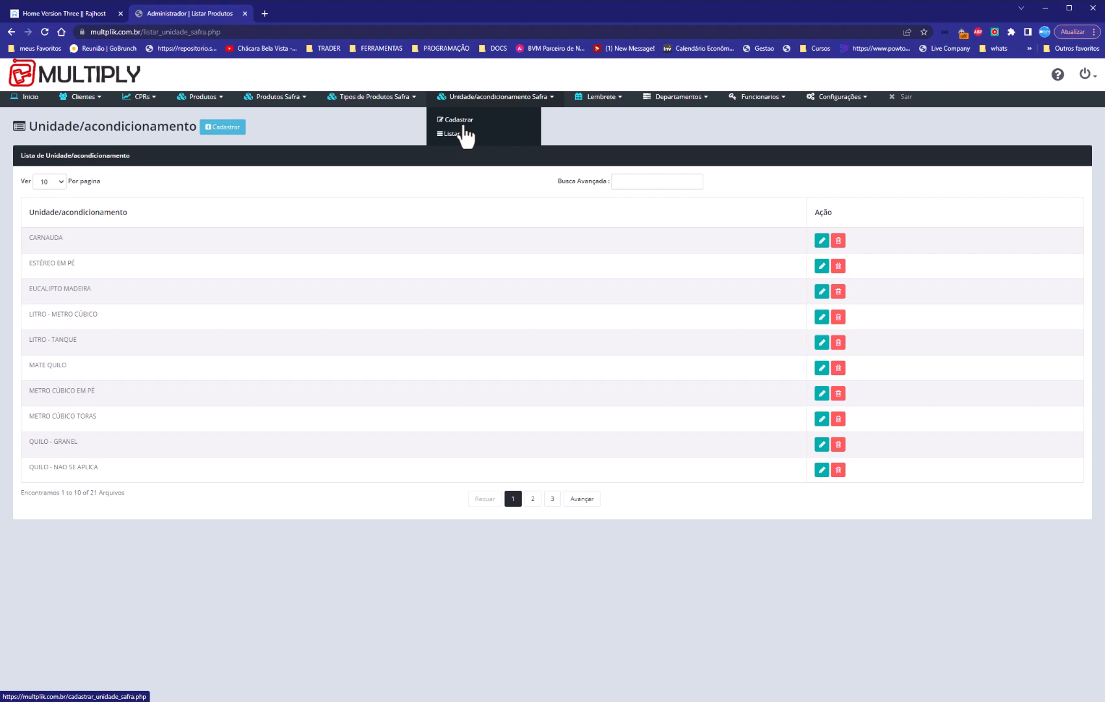
Step: Open the client search for registering a reminder, search for JUL and review the reminder options
click(602, 99)
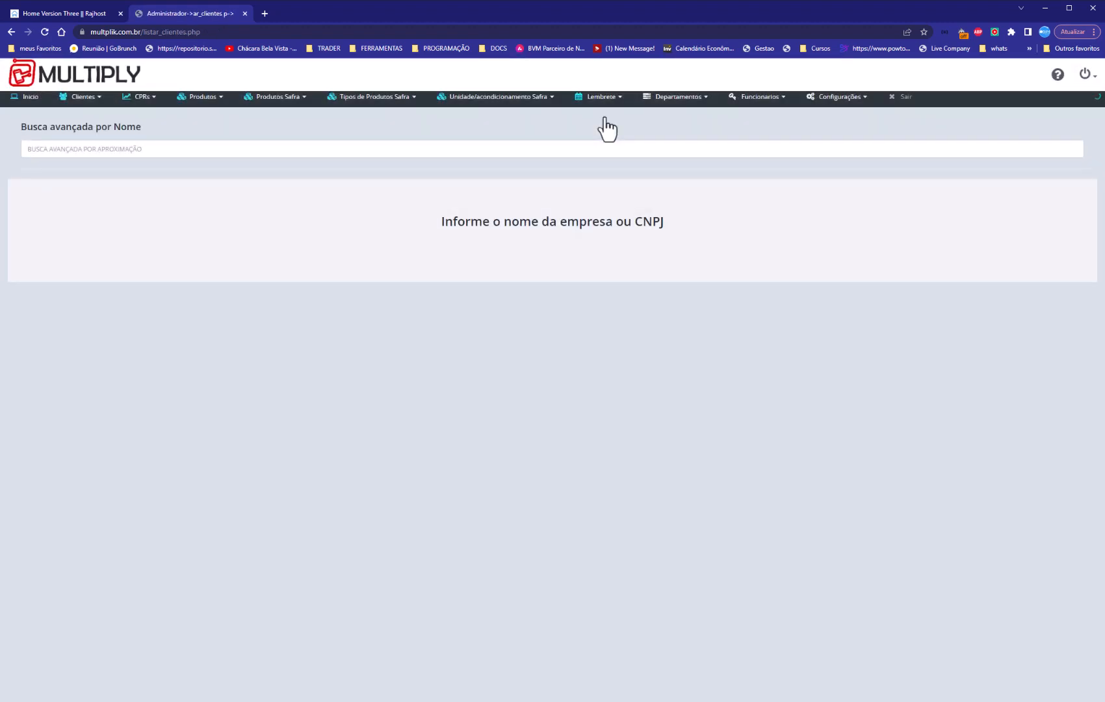
click(396, 148)
text(JUL)
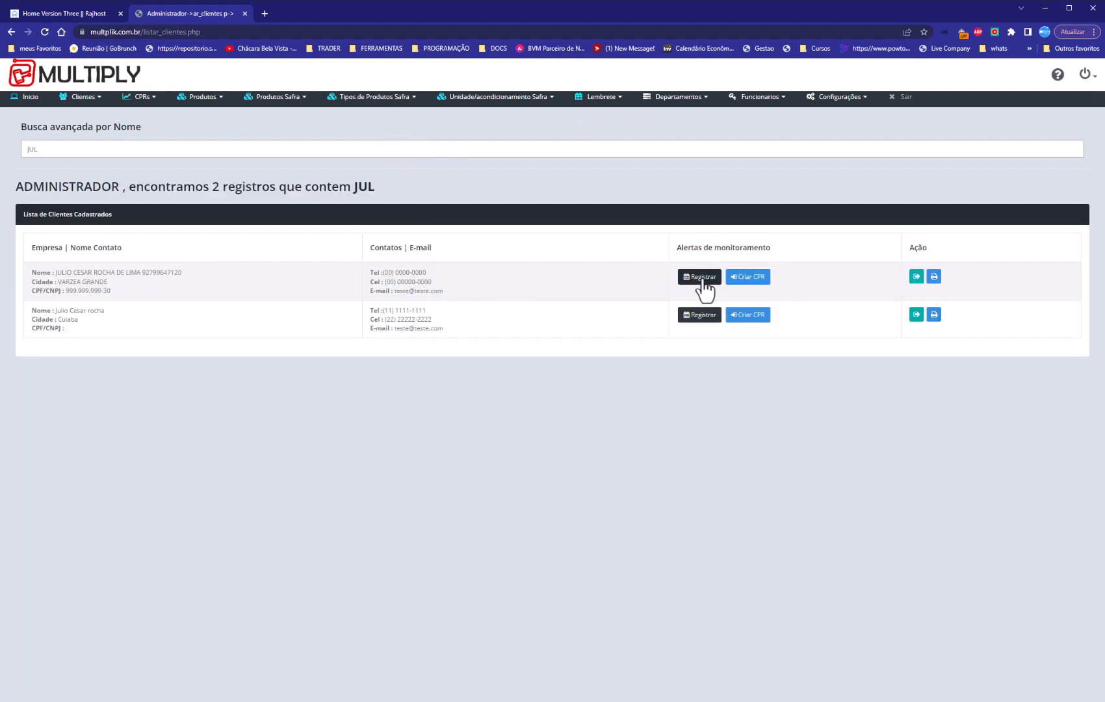
click(599, 97)
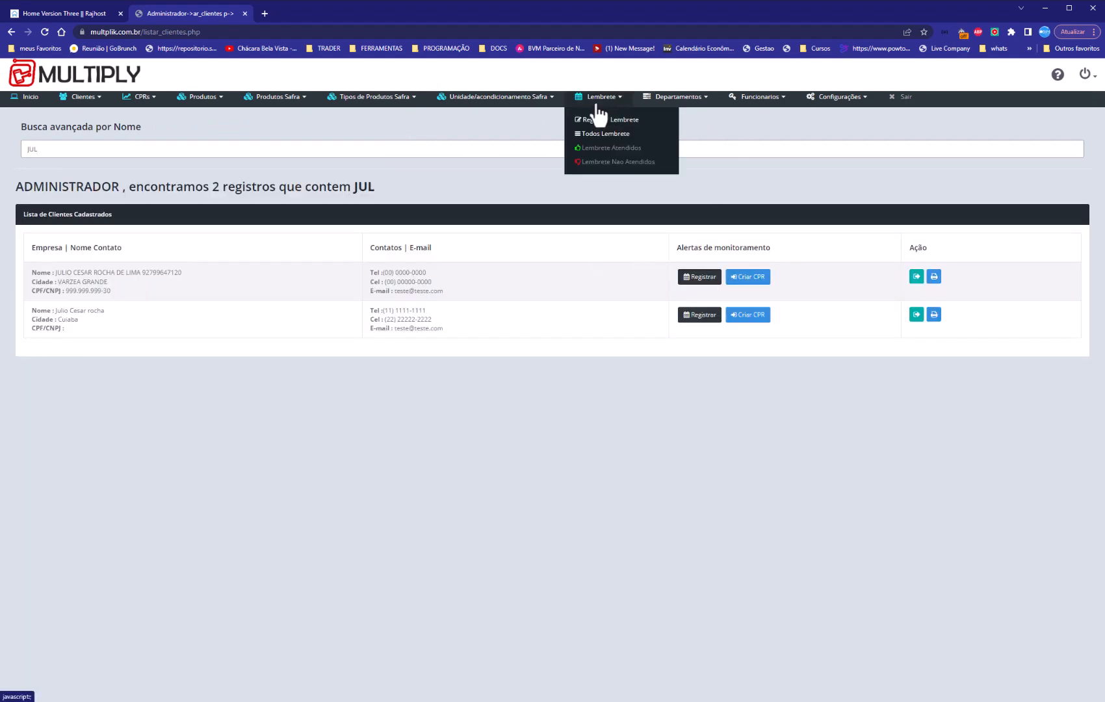
Step: Open the department registration form and inspect its department name field
click(655, 103)
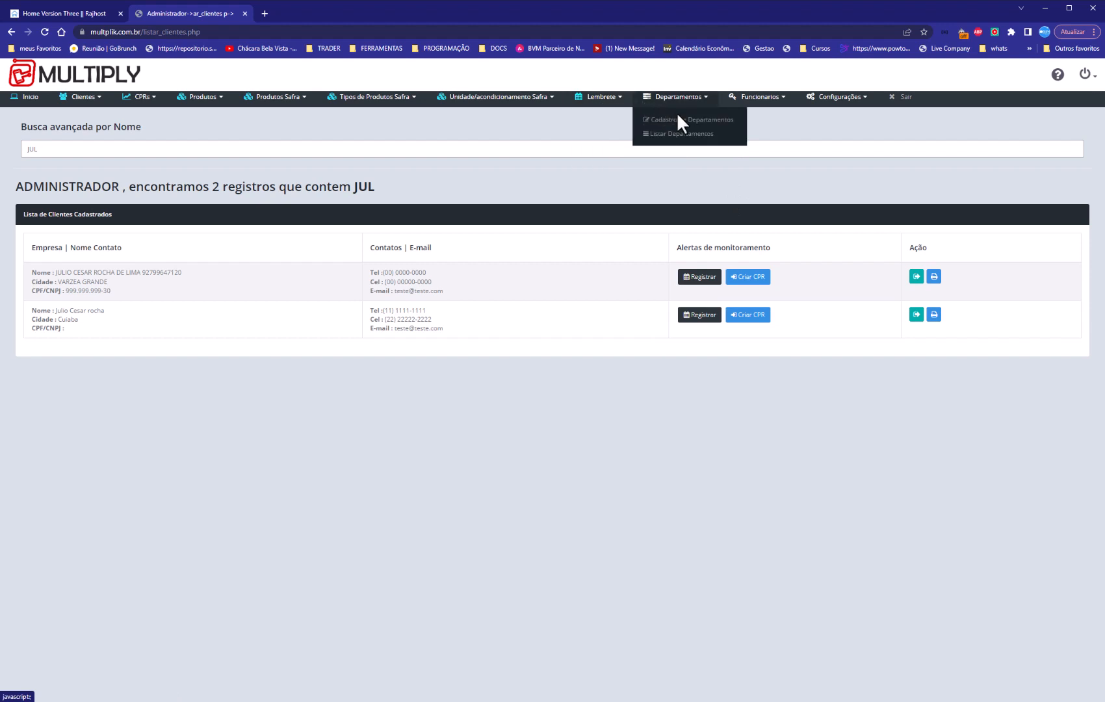
click(682, 121)
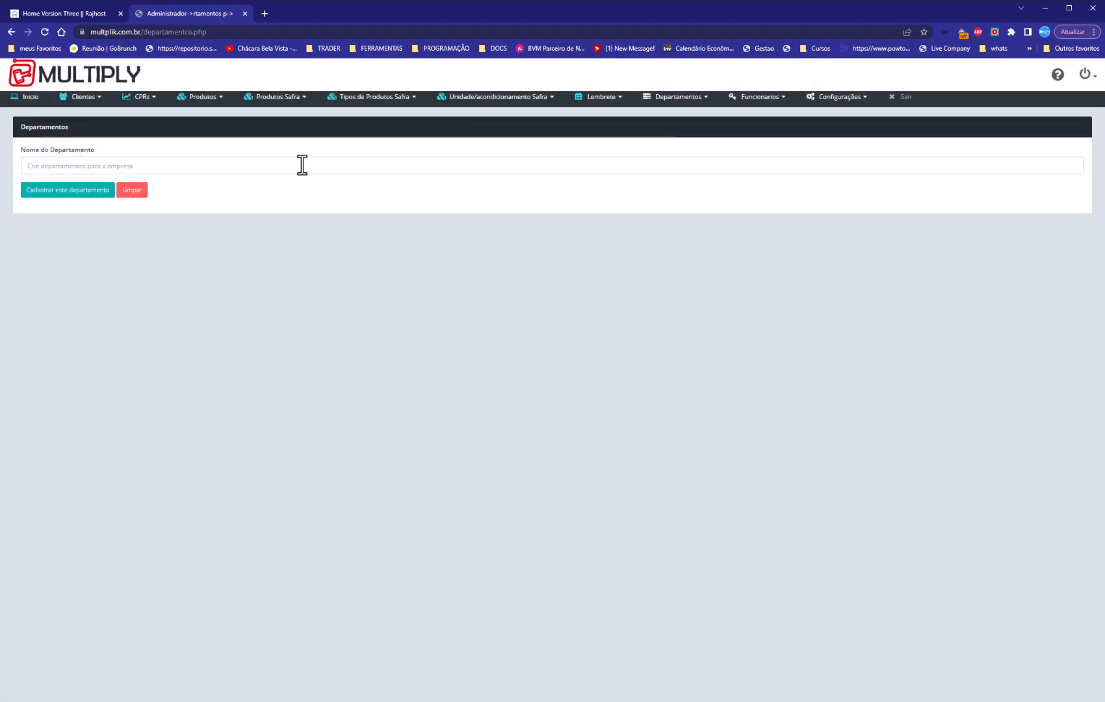
click(302, 165)
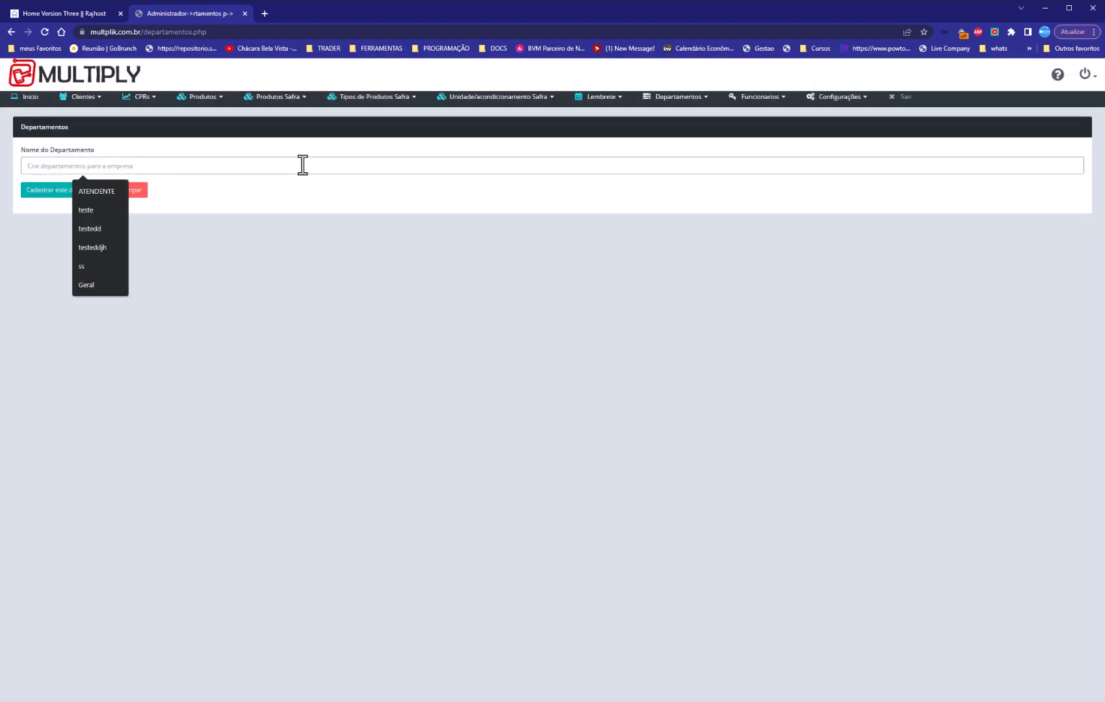
Step: Open the list of registered departments and examine the Administração Master and VENDEDORES entries
click(657, 99)
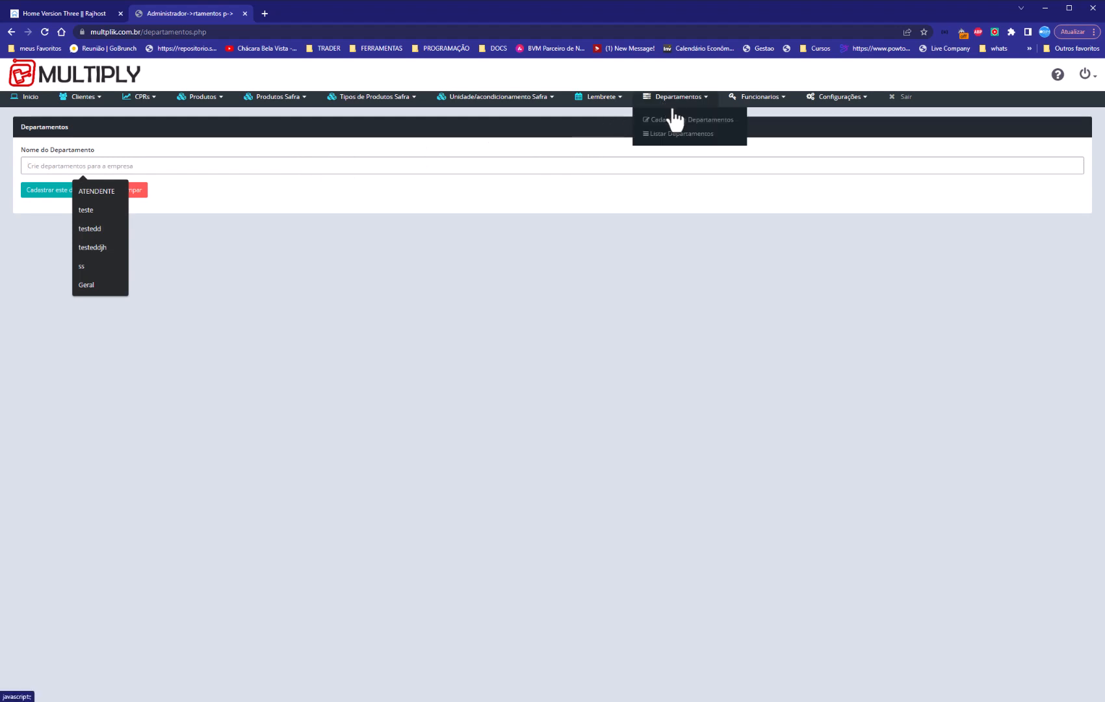
click(678, 134)
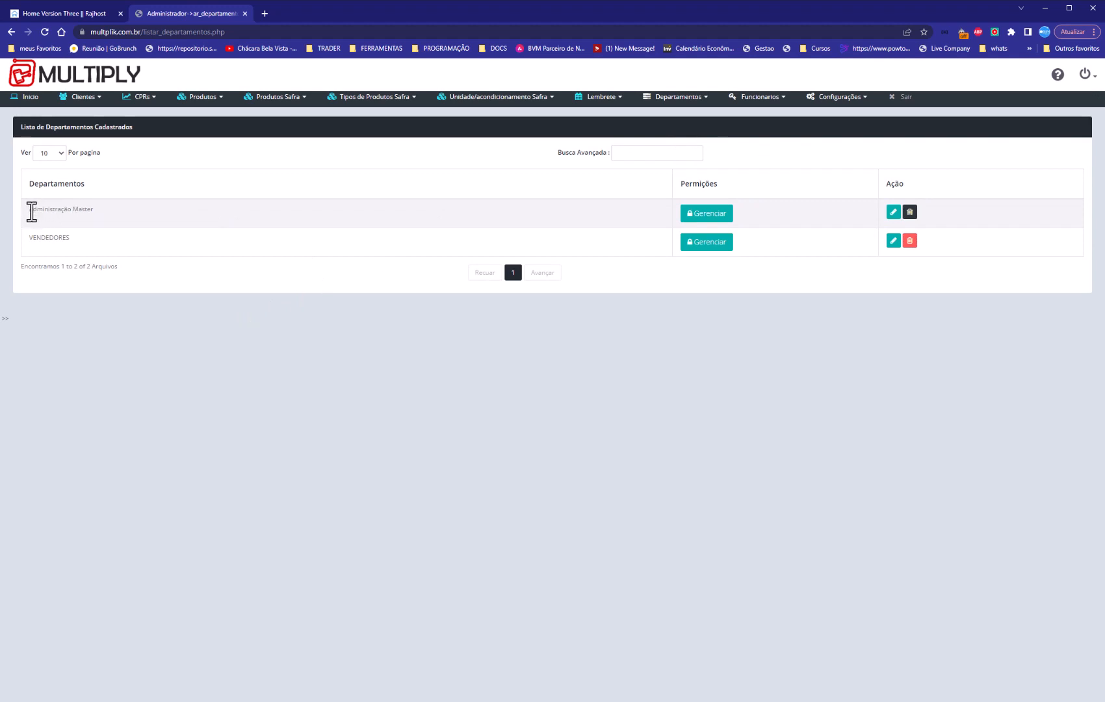
drag(31, 211, 112, 217)
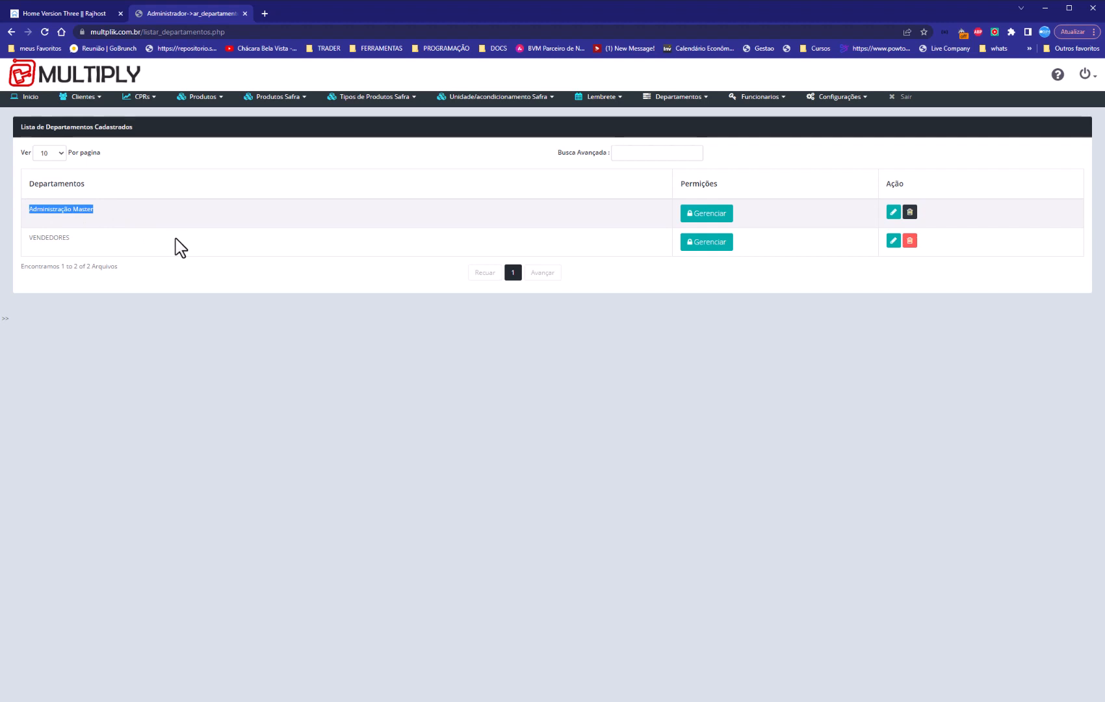
double_click(59, 239)
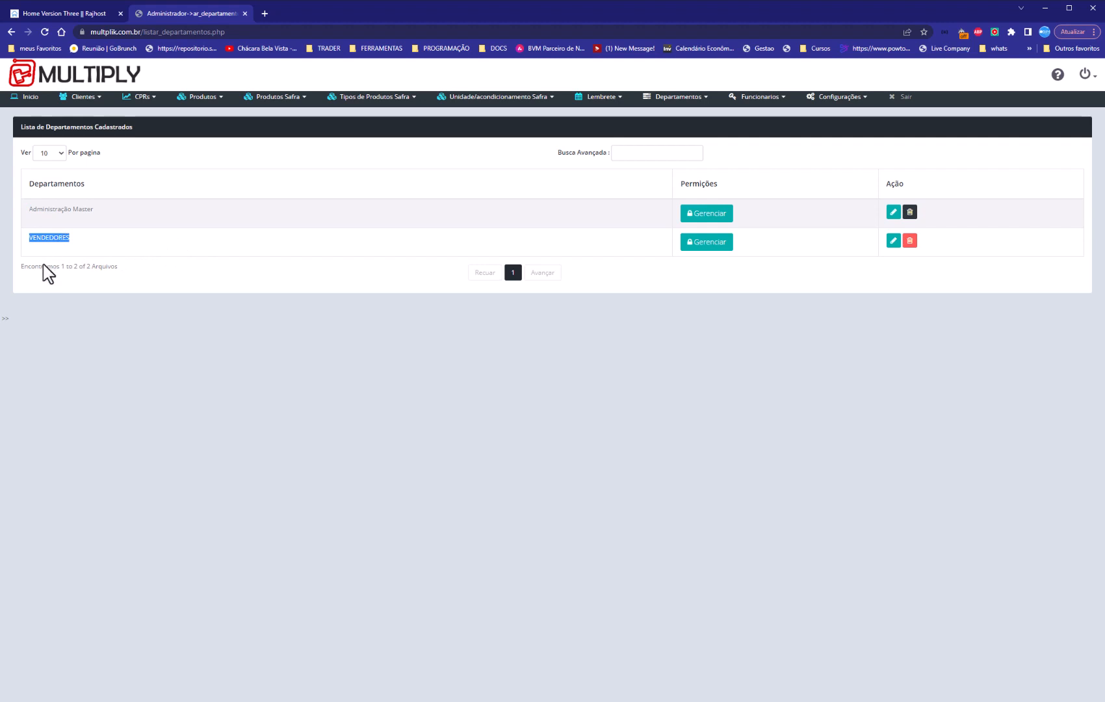
click(88, 232)
double_click(57, 238)
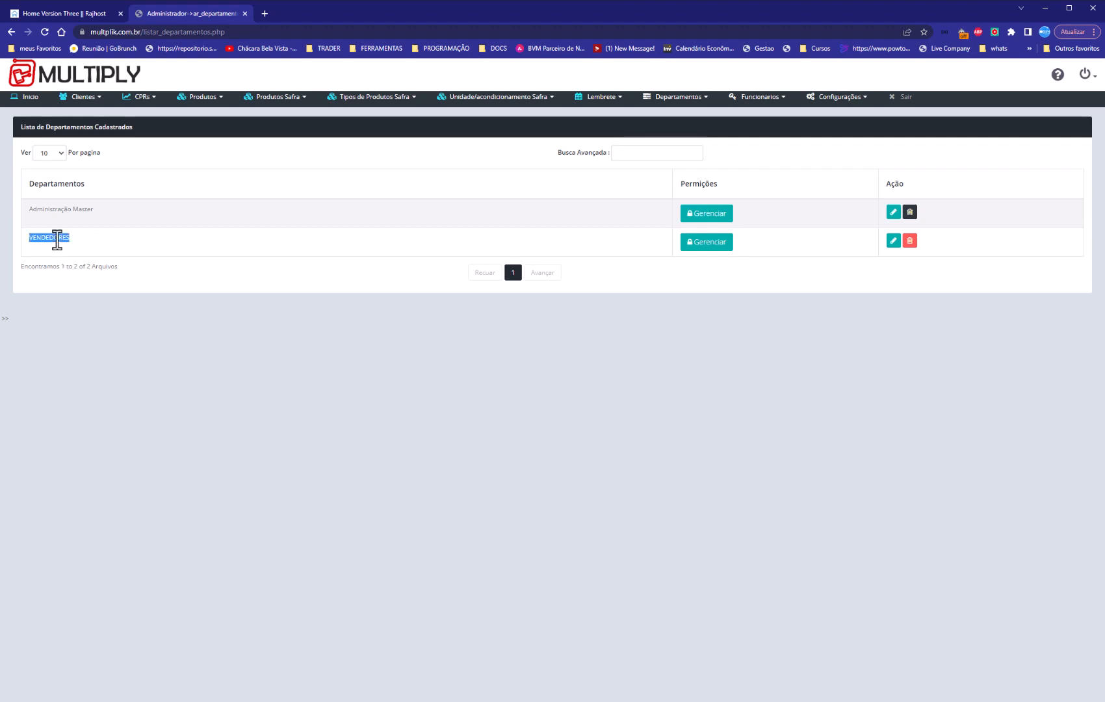
Step: Open the access-level settings of the VENDEDORES department and compare its modules with the system's main sections
click(697, 244)
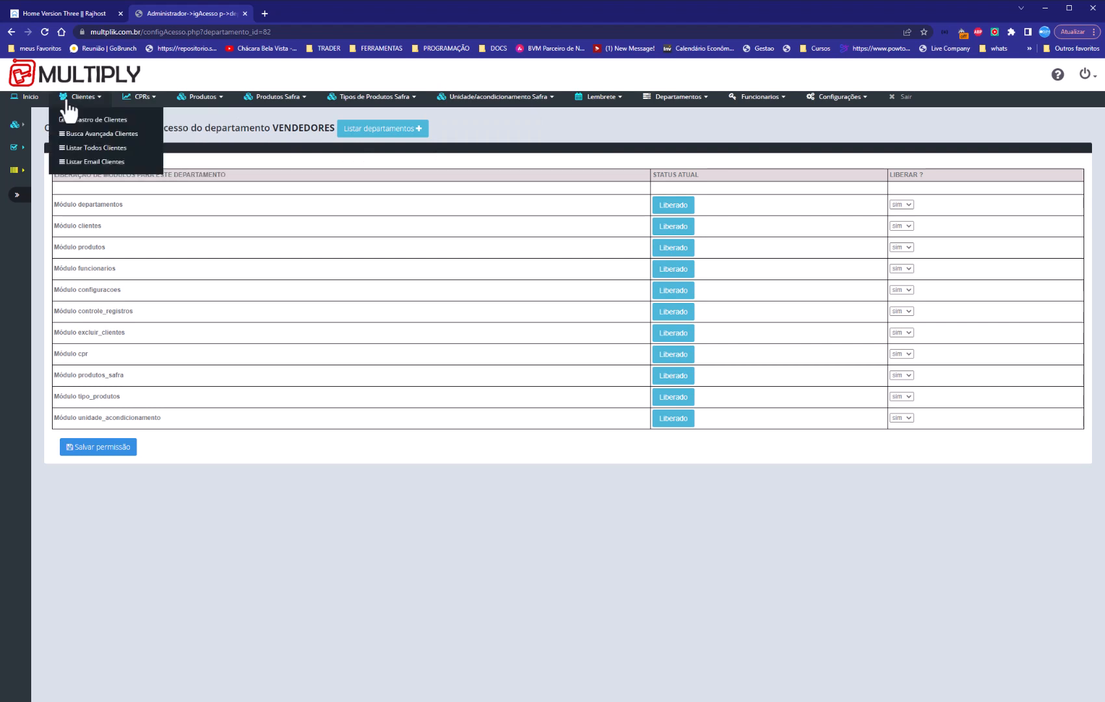
mouse_move(144, 102)
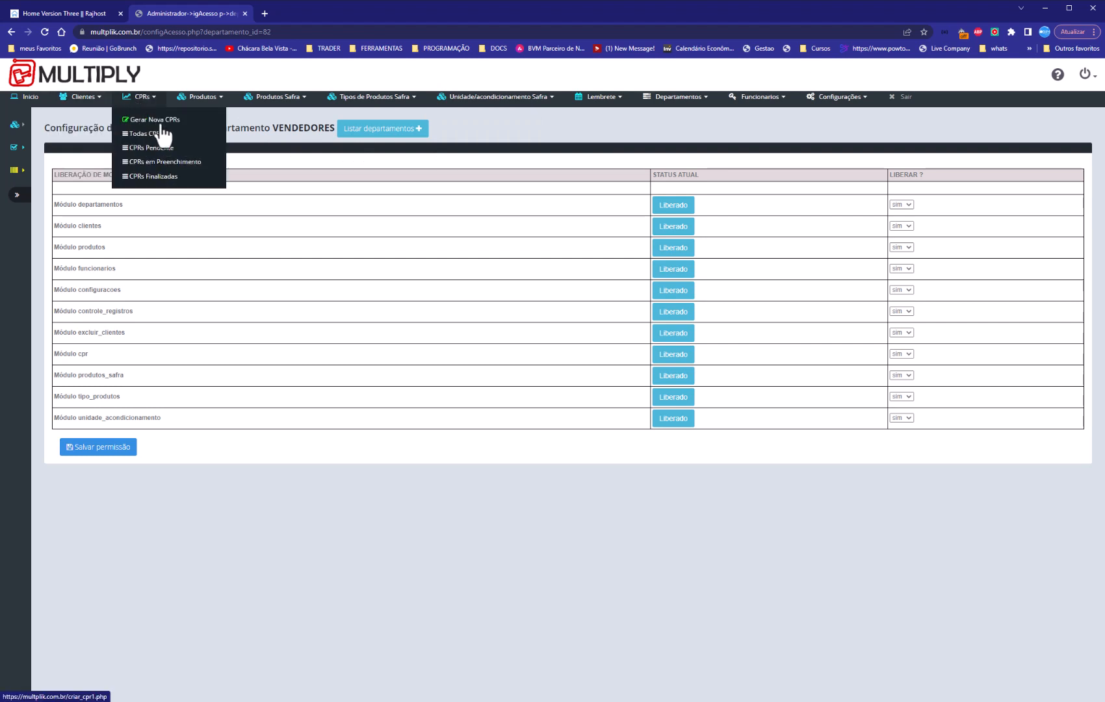
mouse_move(312, 105)
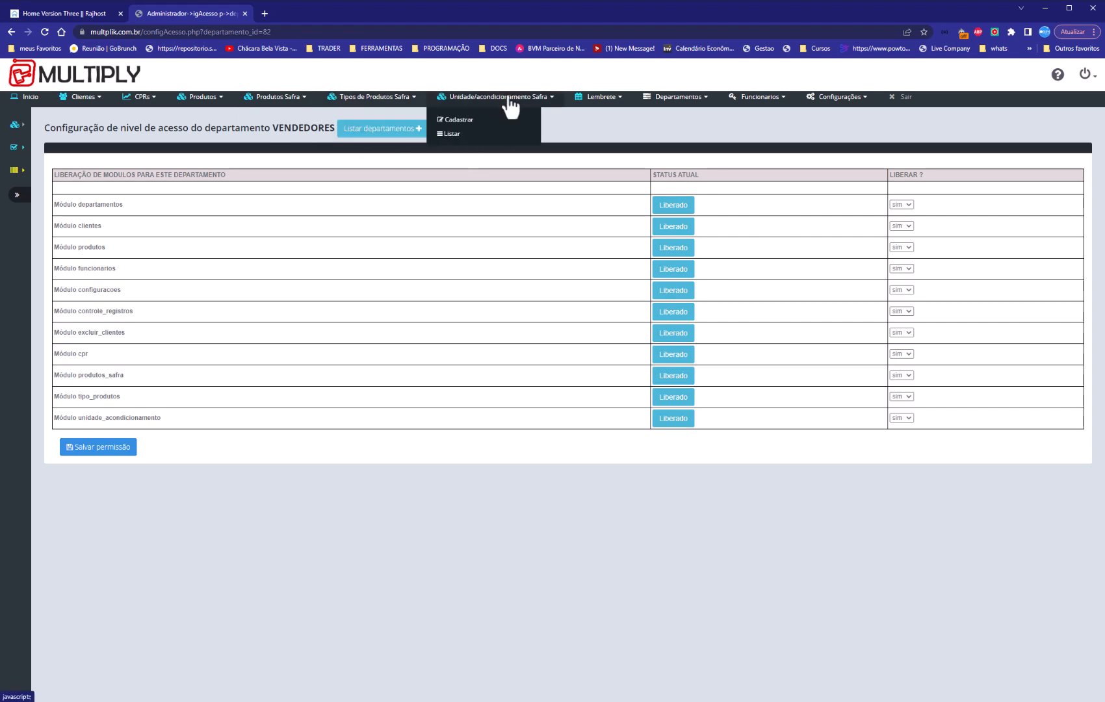
mouse_move(593, 108)
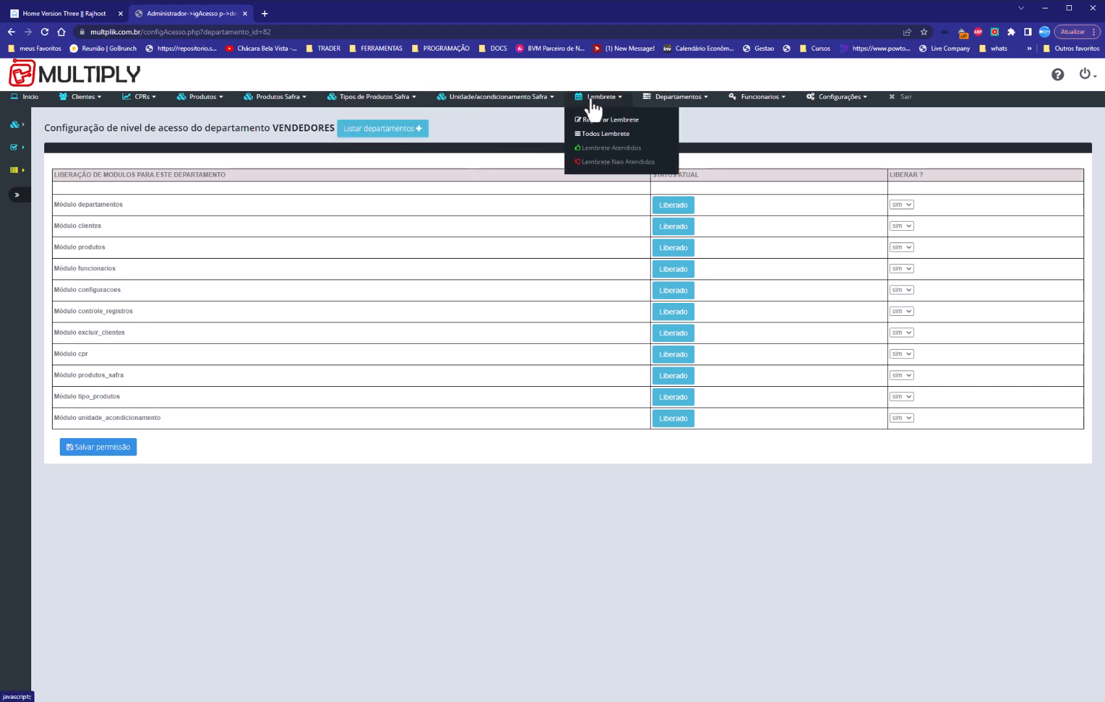
mouse_move(743, 117)
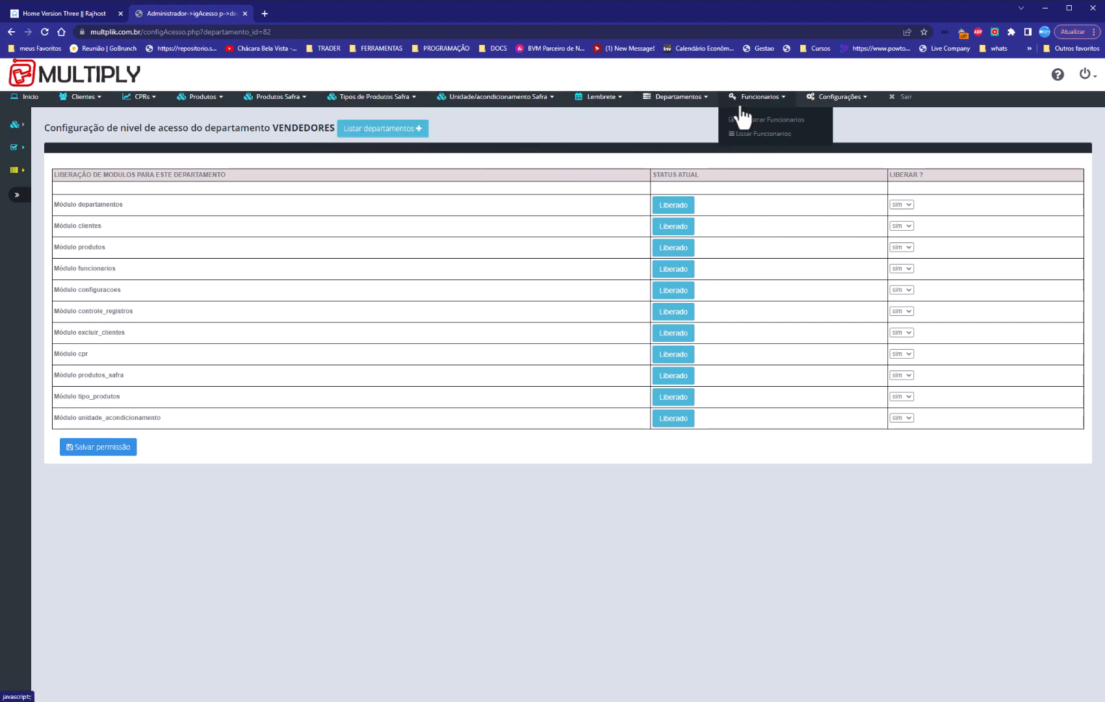
drag(97, 204, 120, 232)
click(106, 267)
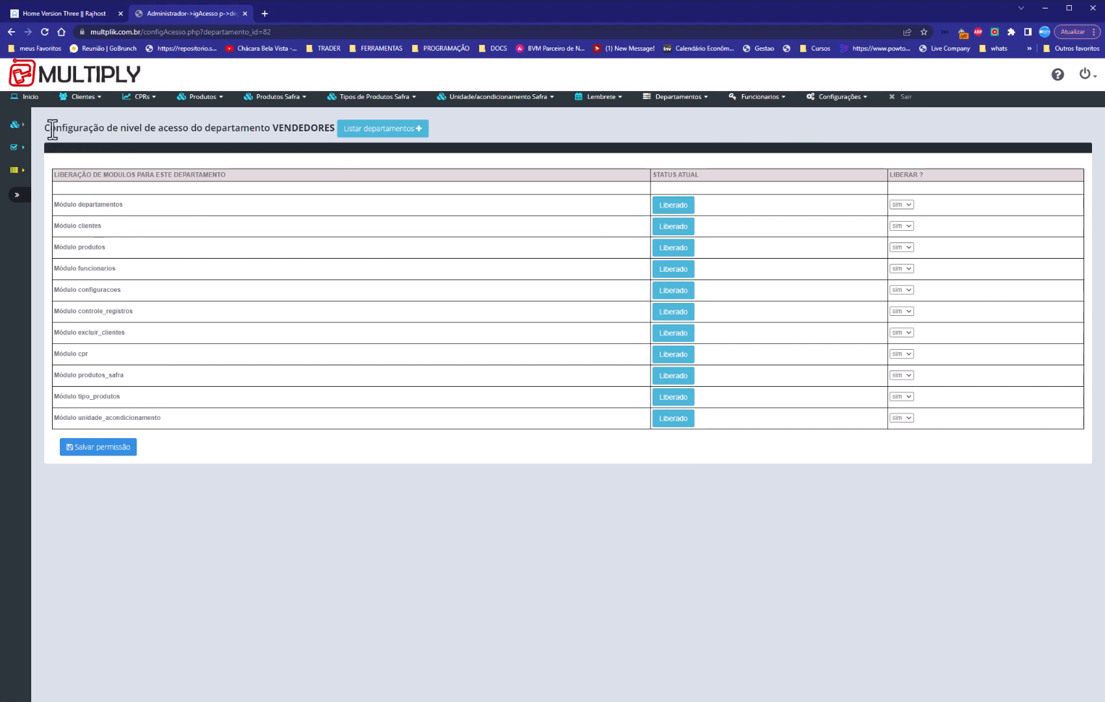
Step: Examine the department heading, the module list and the Liberar column on the VENDEDORES access-level page
drag(47, 128, 252, 128)
click(265, 128)
double_click(307, 128)
click(311, 207)
drag(85, 205, 128, 390)
click(220, 406)
drag(893, 174, 924, 176)
Step: Block the funcionarios and configuracoes modules for the VENDEDORES department by setting Liberar to nao, and save the permissions
drag(87, 268, 249, 279)
click(908, 268)
click(903, 293)
drag(67, 290, 144, 294)
click(902, 290)
click(901, 315)
click(119, 448)
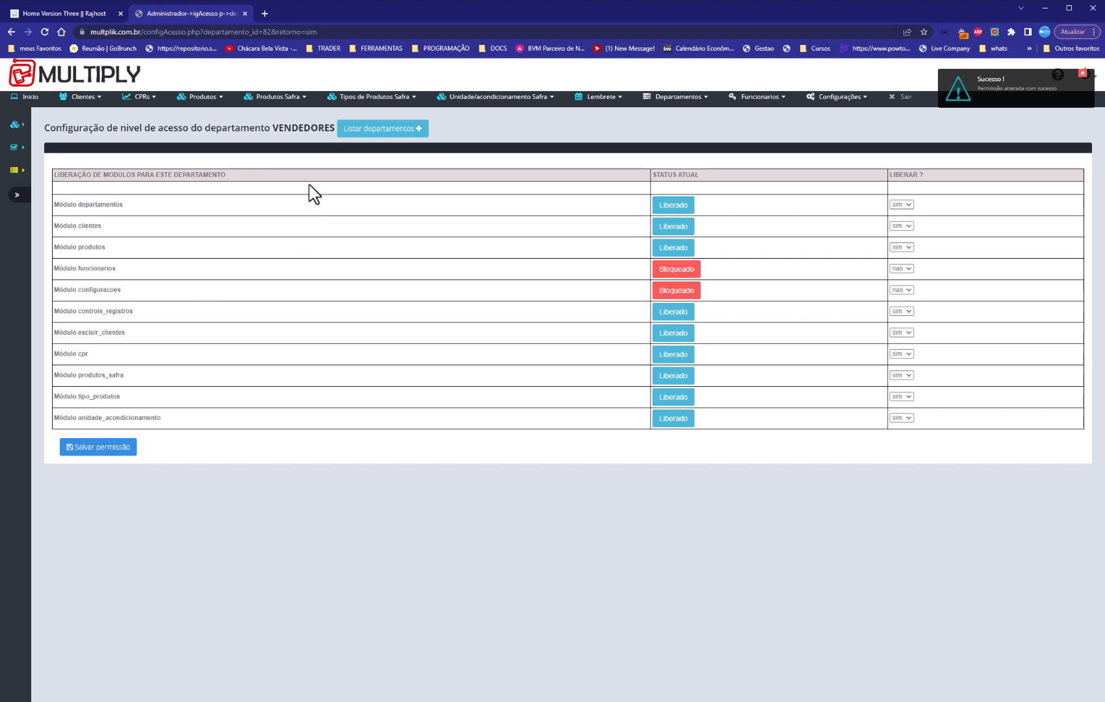
Step: Review the status of the funcionarios and configuracoes modules for VENDEDORES and check the corresponding sections of the system
double_click(297, 128)
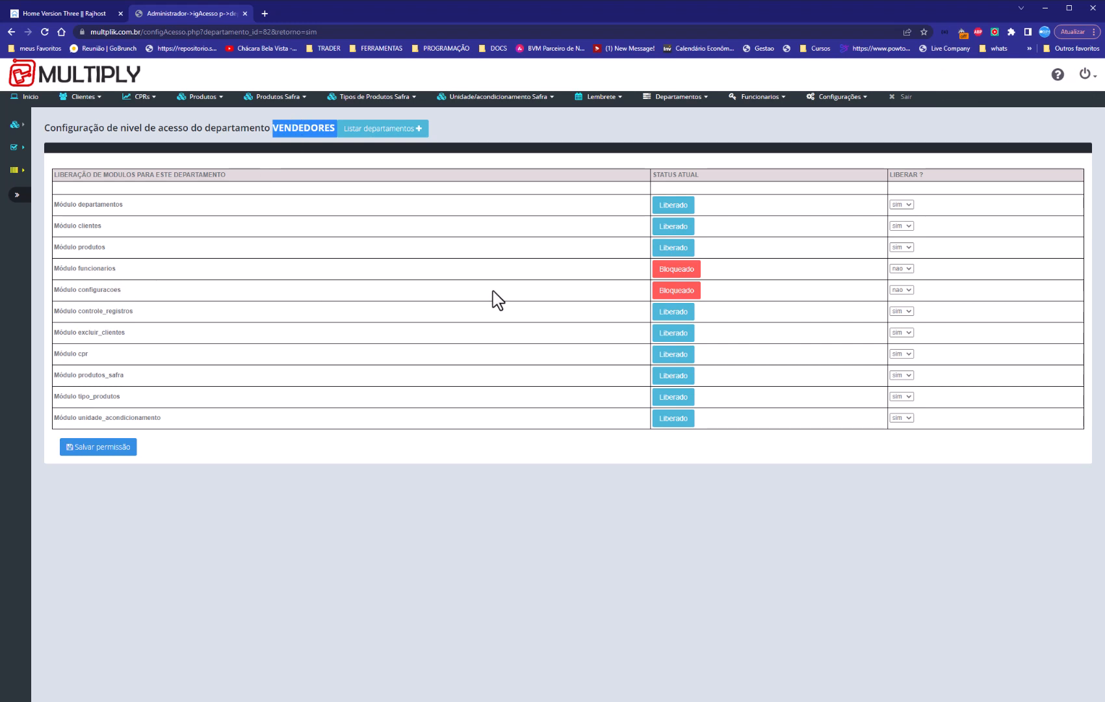
double_click(99, 290)
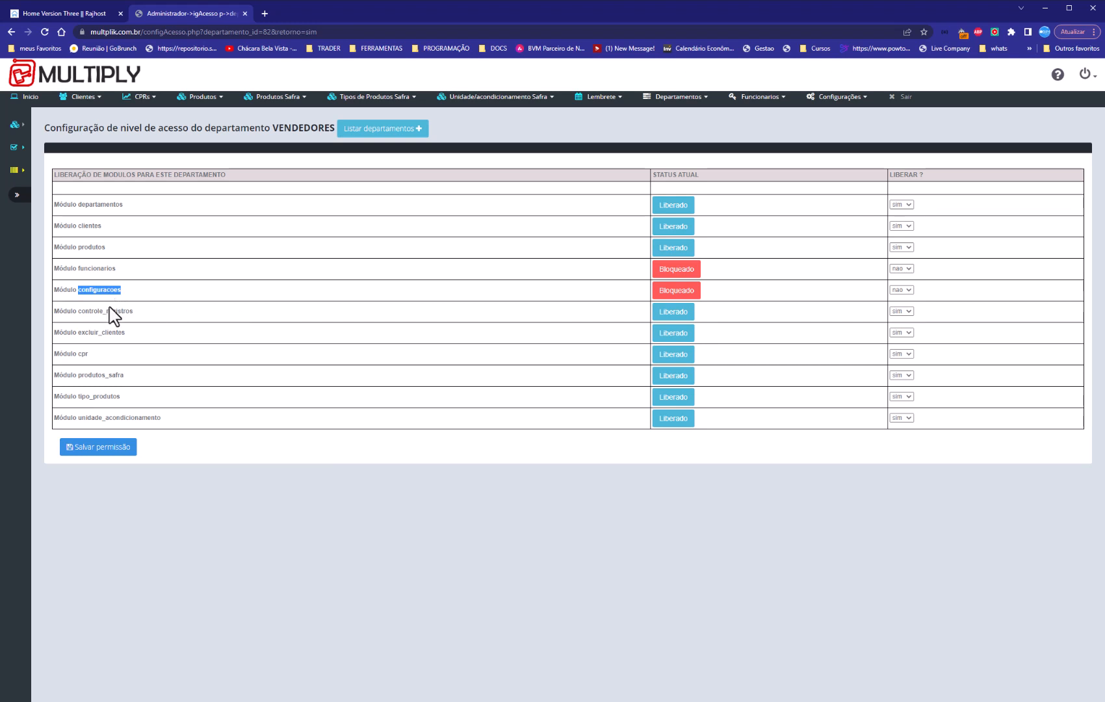
double_click(100, 269)
drag(89, 289, 106, 290)
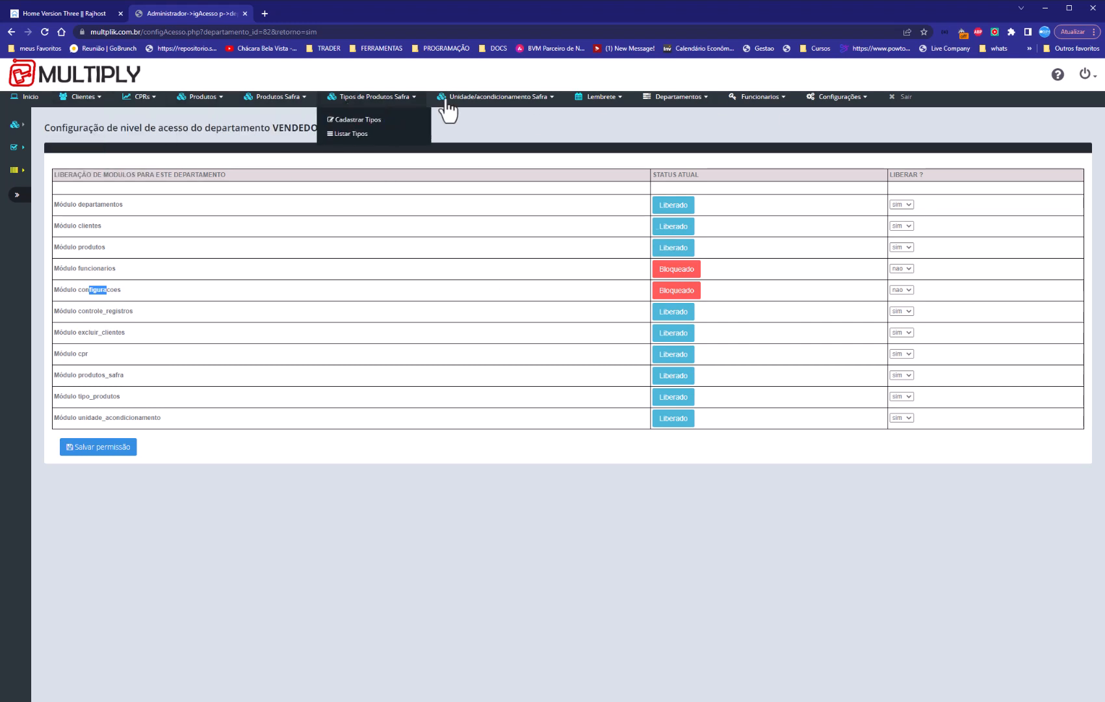
mouse_move(754, 104)
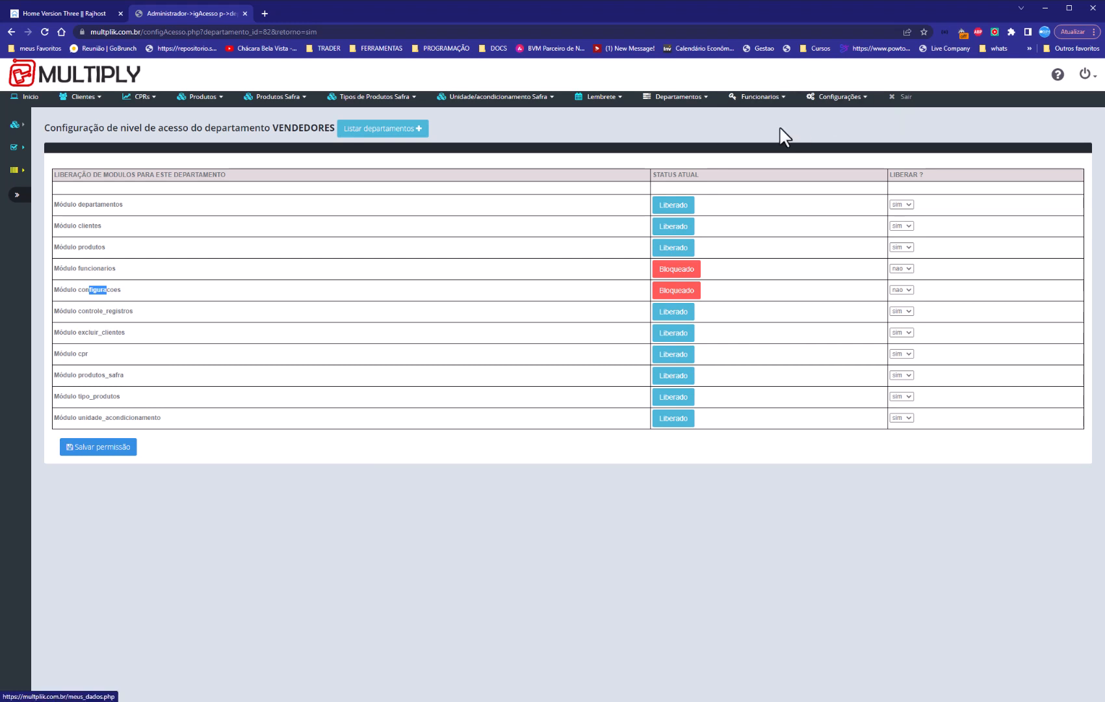
mouse_move(851, 114)
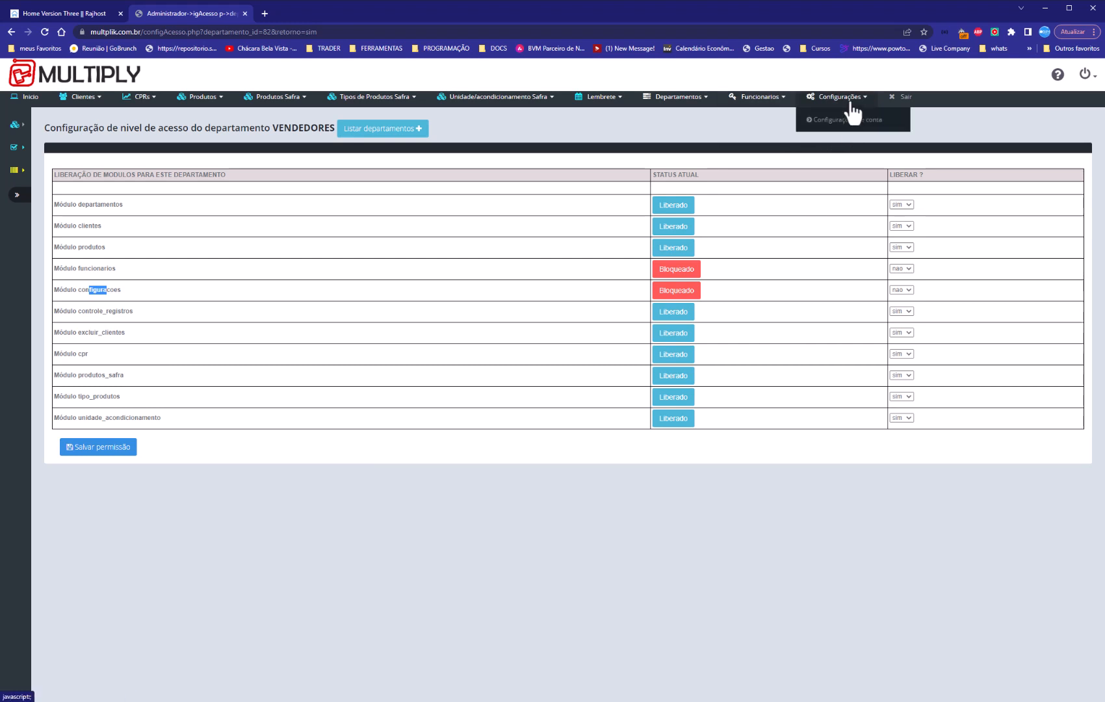
click(156, 321)
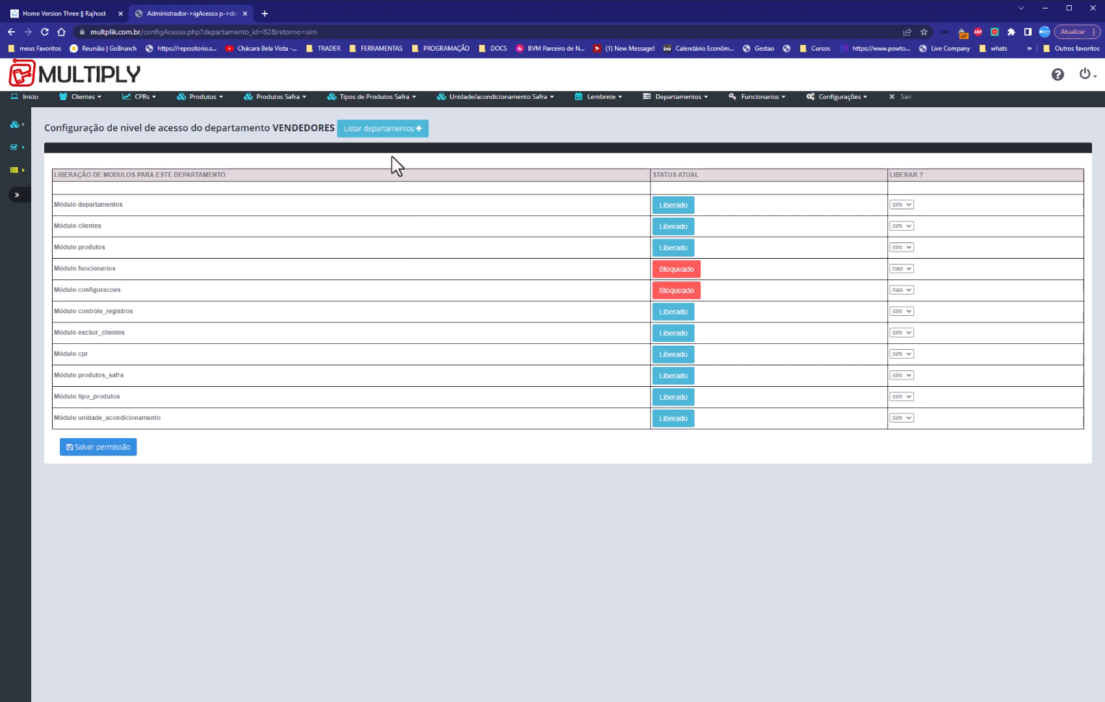
Step: Leave the VENDEDORES permissions and register a new department named teste
click(385, 135)
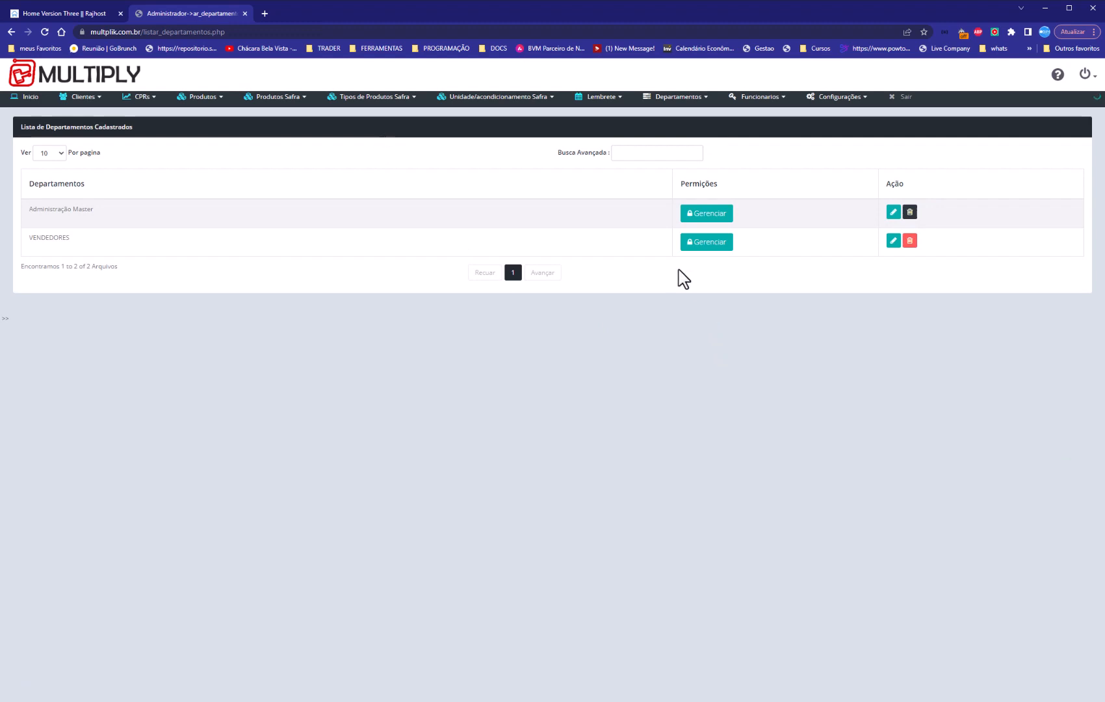
mouse_move(679, 98)
click(669, 133)
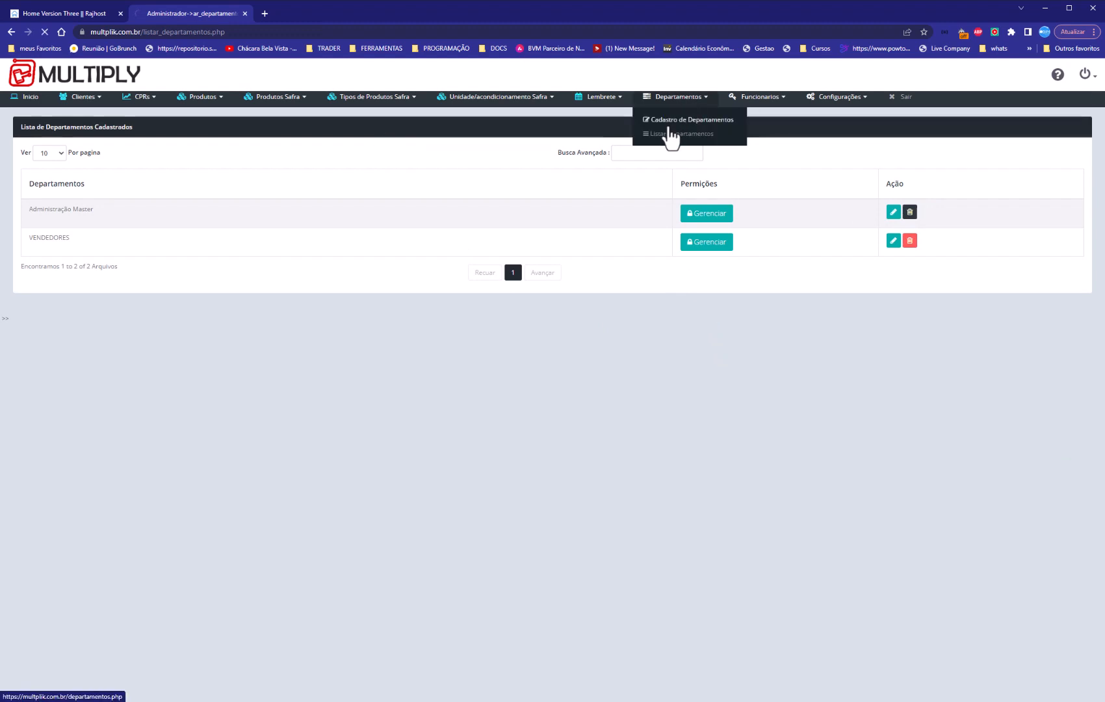
click(195, 164)
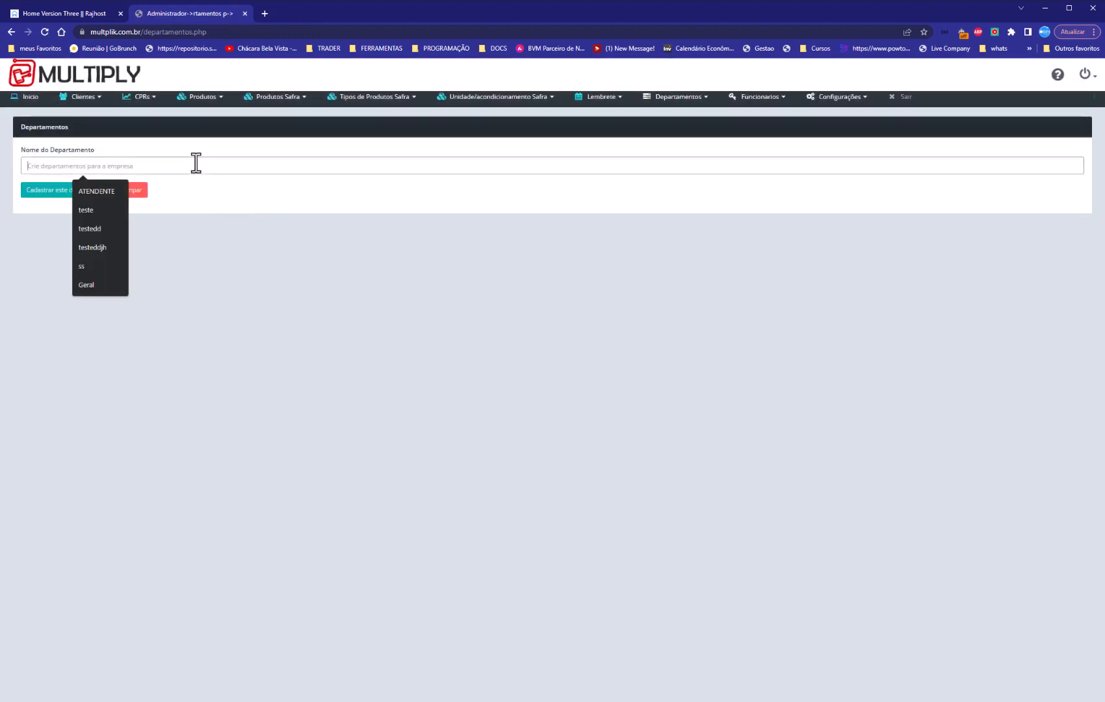
text(teste)
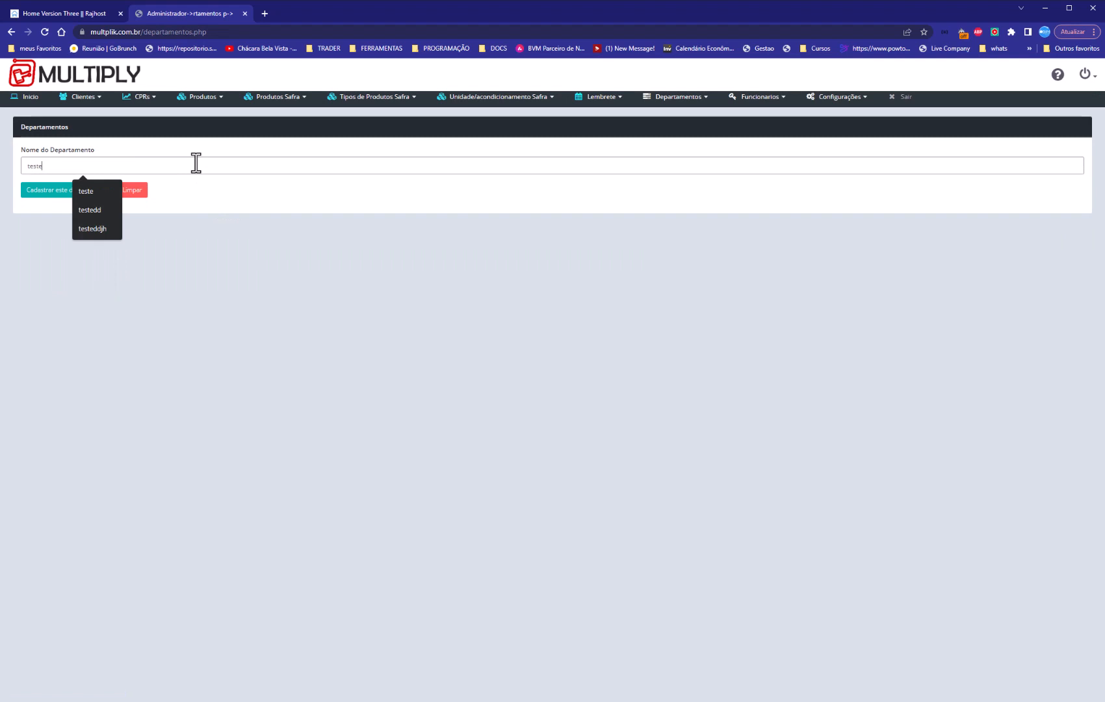
Step: Open the teste department's permissions from the department list and set Liberar to Sim for the departamentos and clientes modules
mouse_move(680, 97)
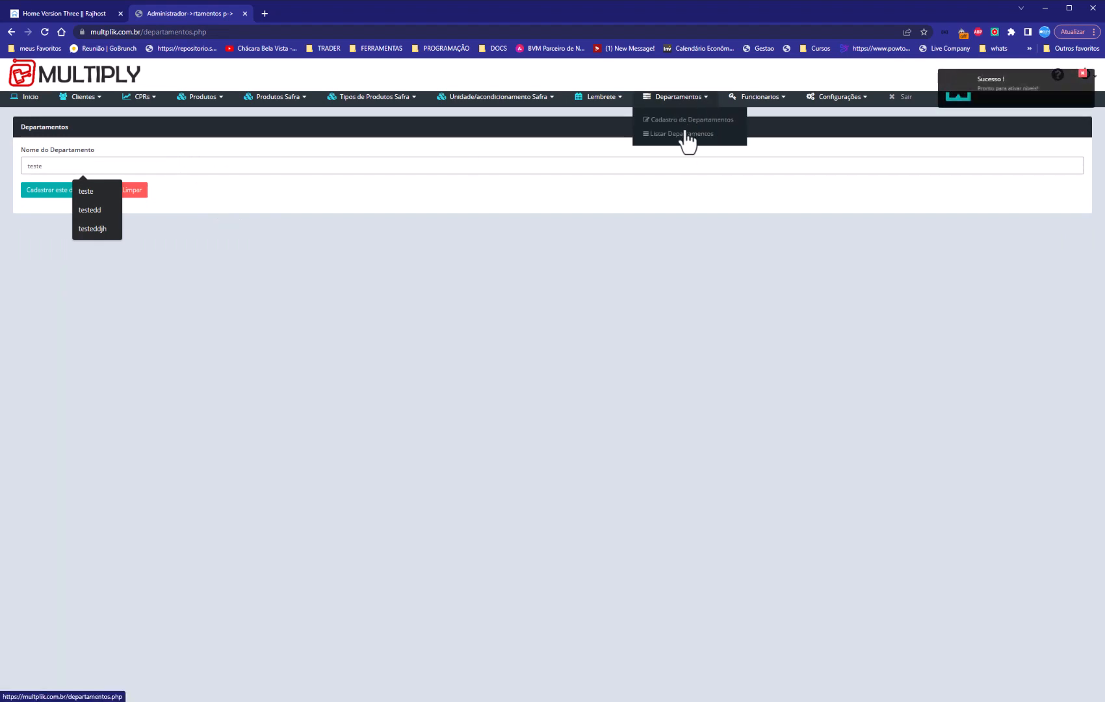
click(684, 134)
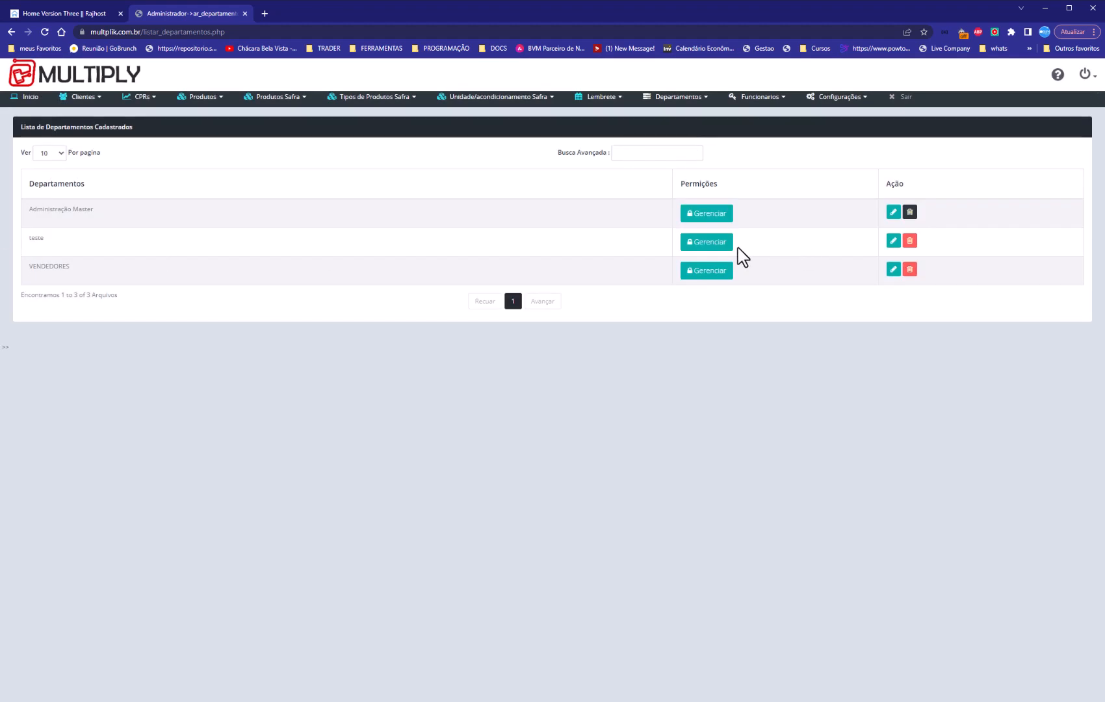
click(721, 248)
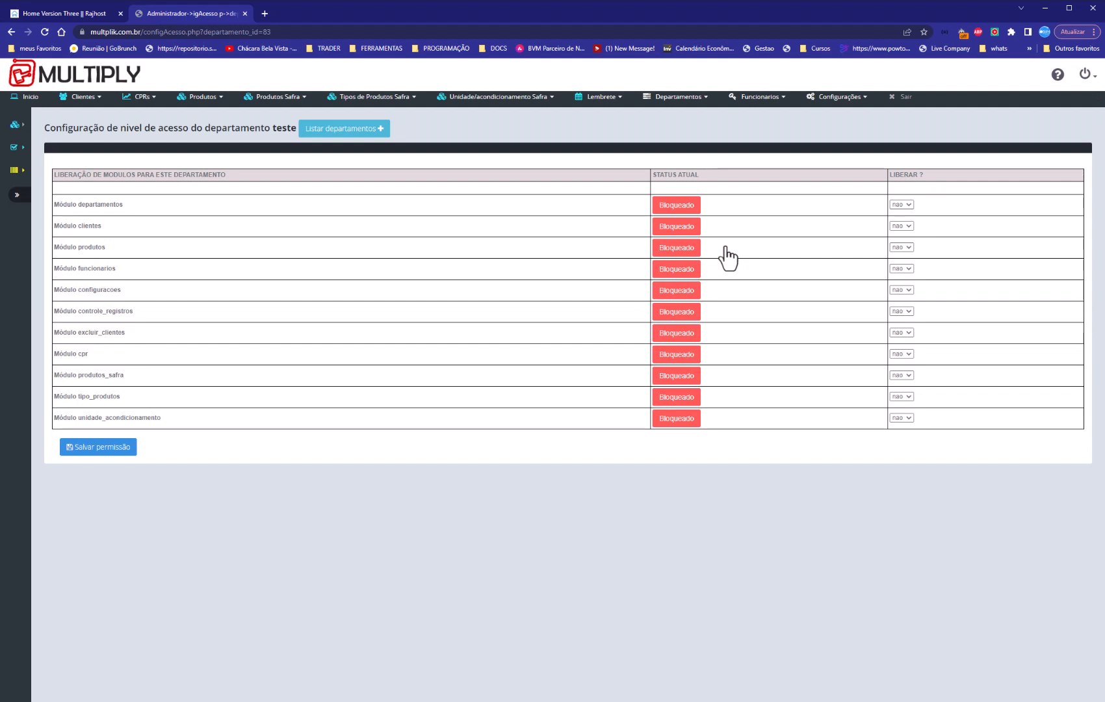
click(902, 205)
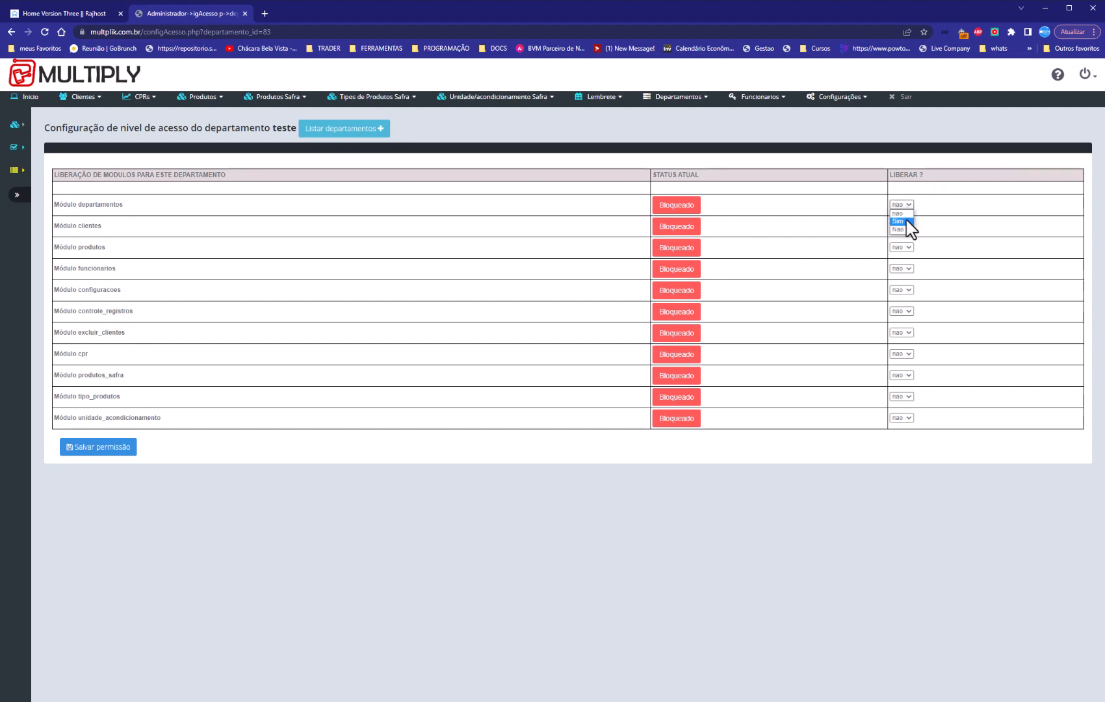
click(911, 224)
click(901, 226)
click(900, 243)
Step: Delete the teste department from the list of registered departments and confirm the deletion
mouse_move(749, 117)
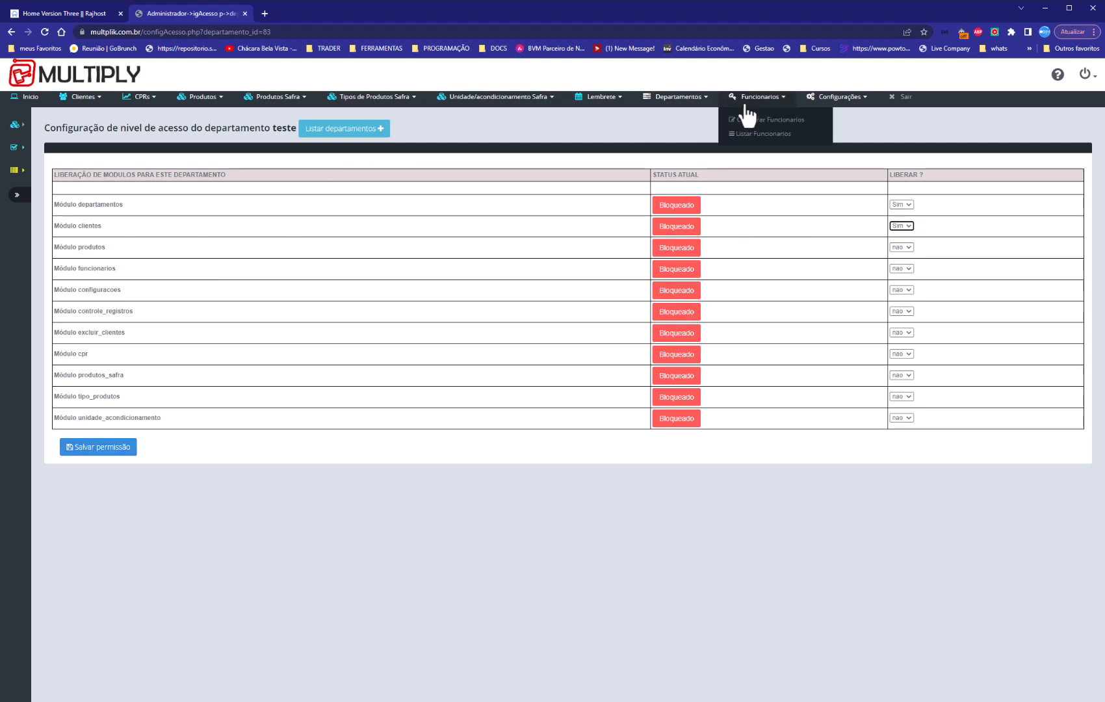
mouse_move(676, 104)
click(677, 135)
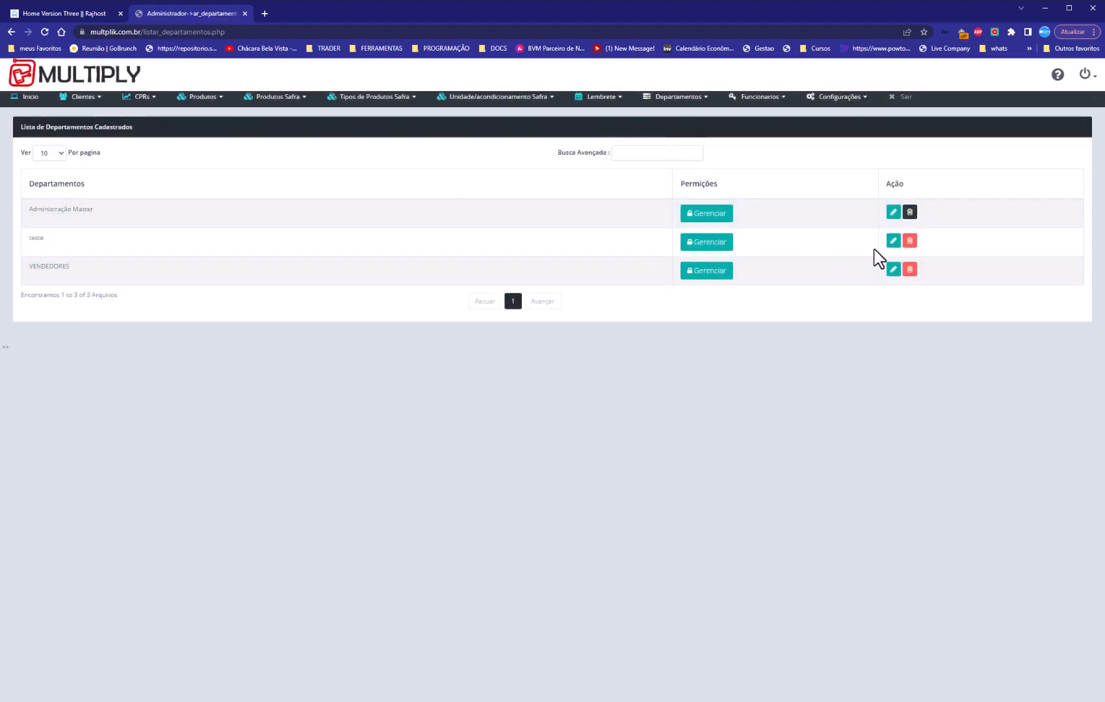
click(910, 242)
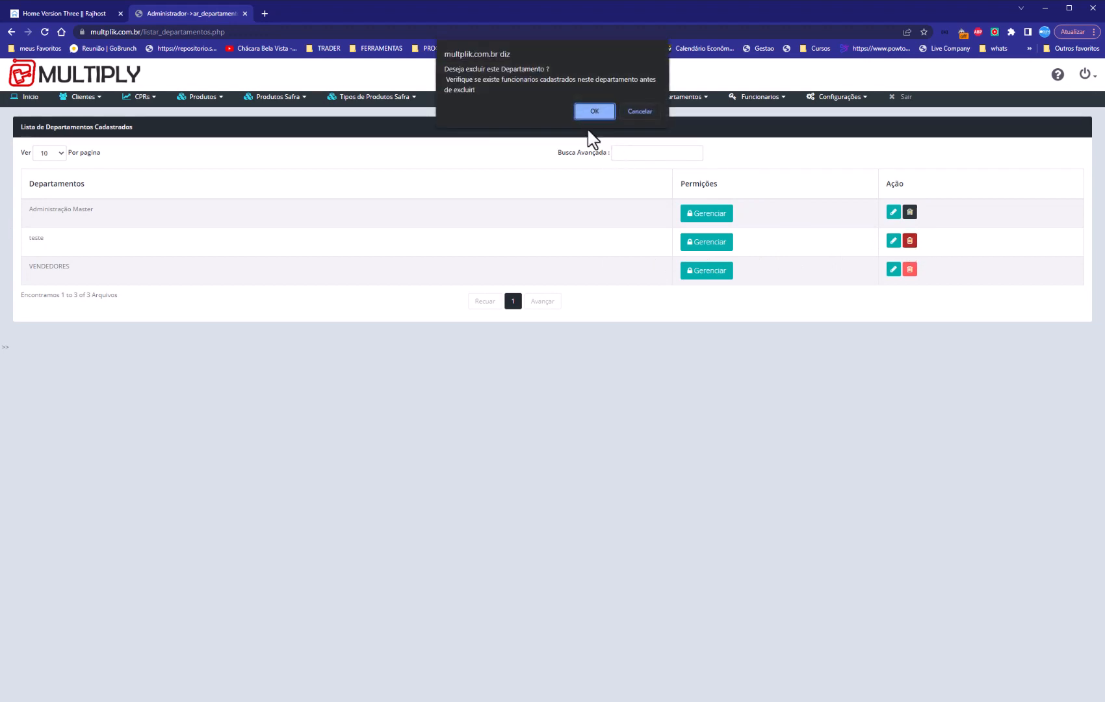
click(593, 113)
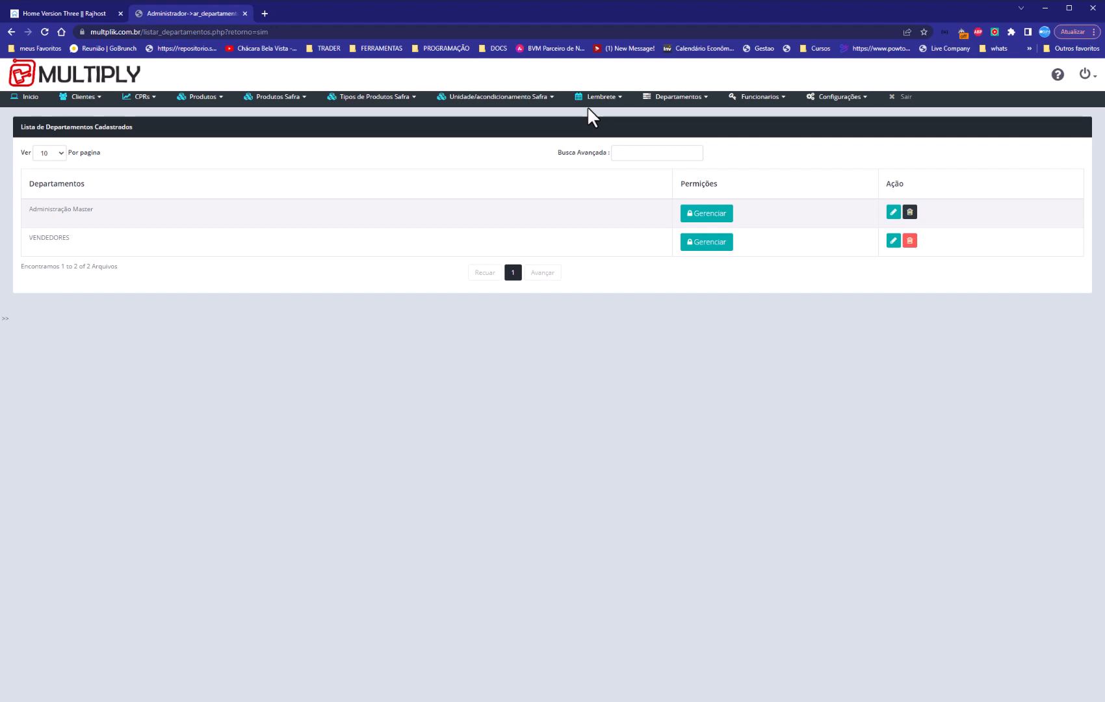
Step: Open the employee registration form and set Departamento to VENDEDORES
click(751, 97)
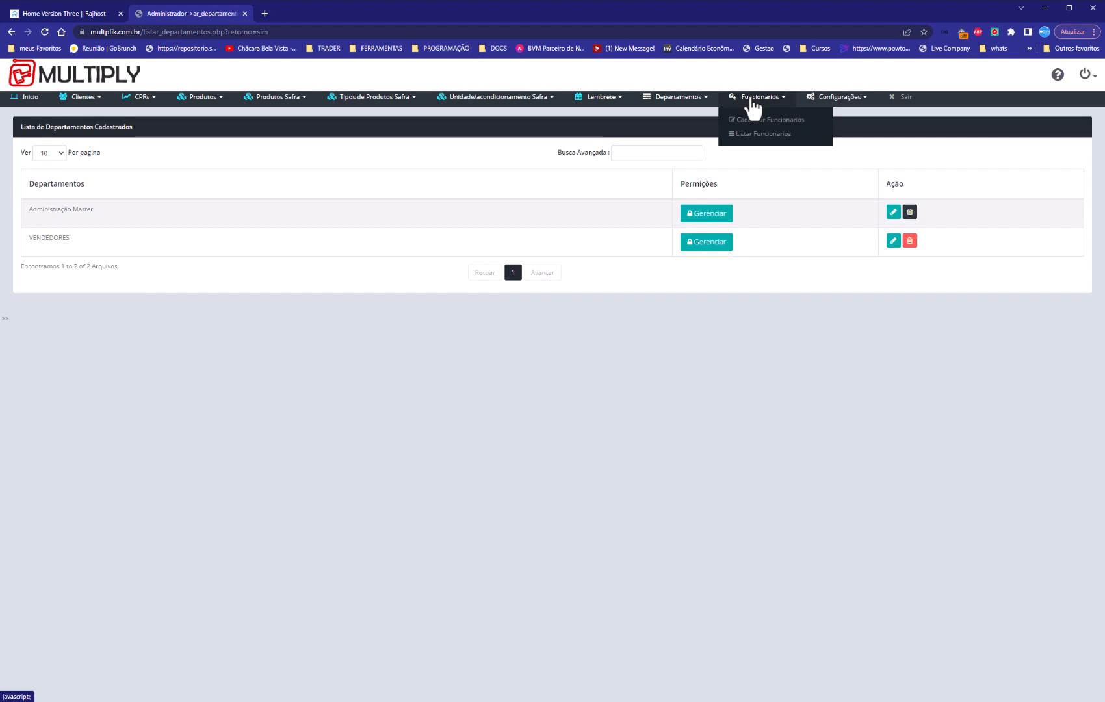
click(765, 126)
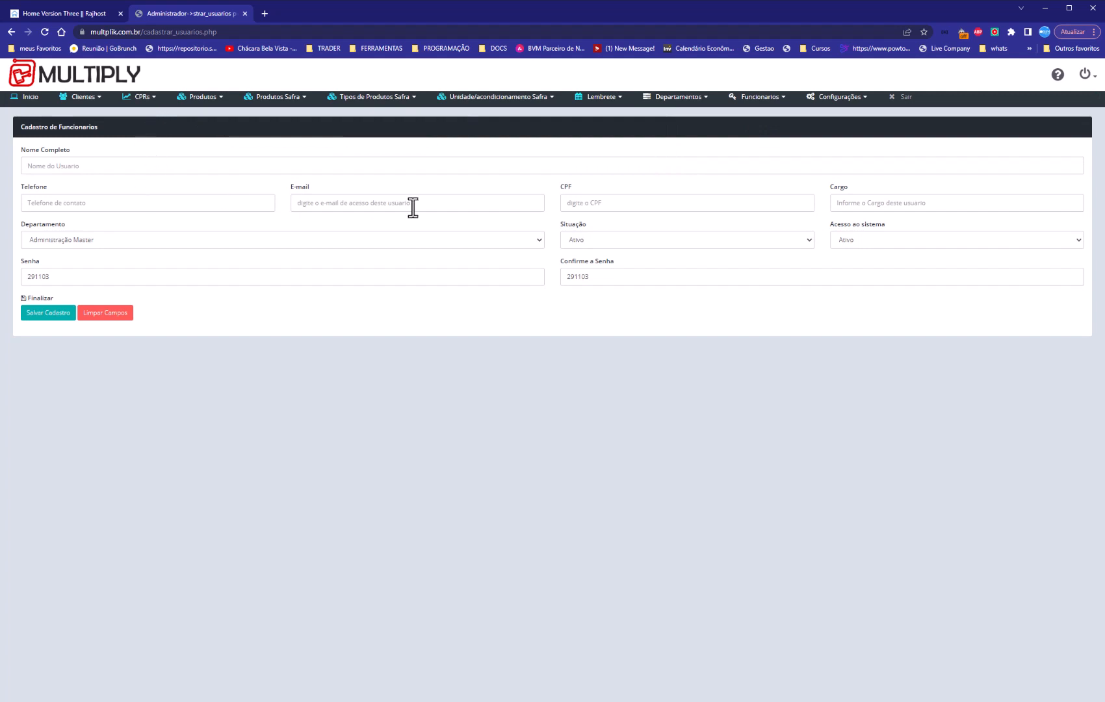
click(871, 204)
click(55, 240)
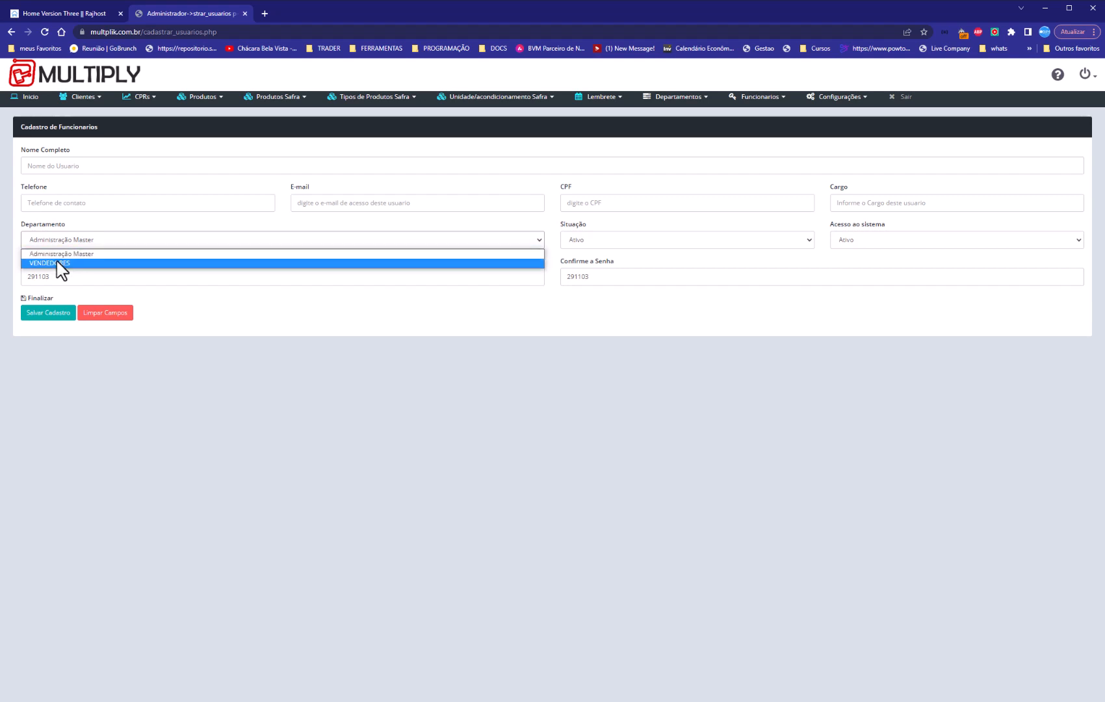
click(60, 263)
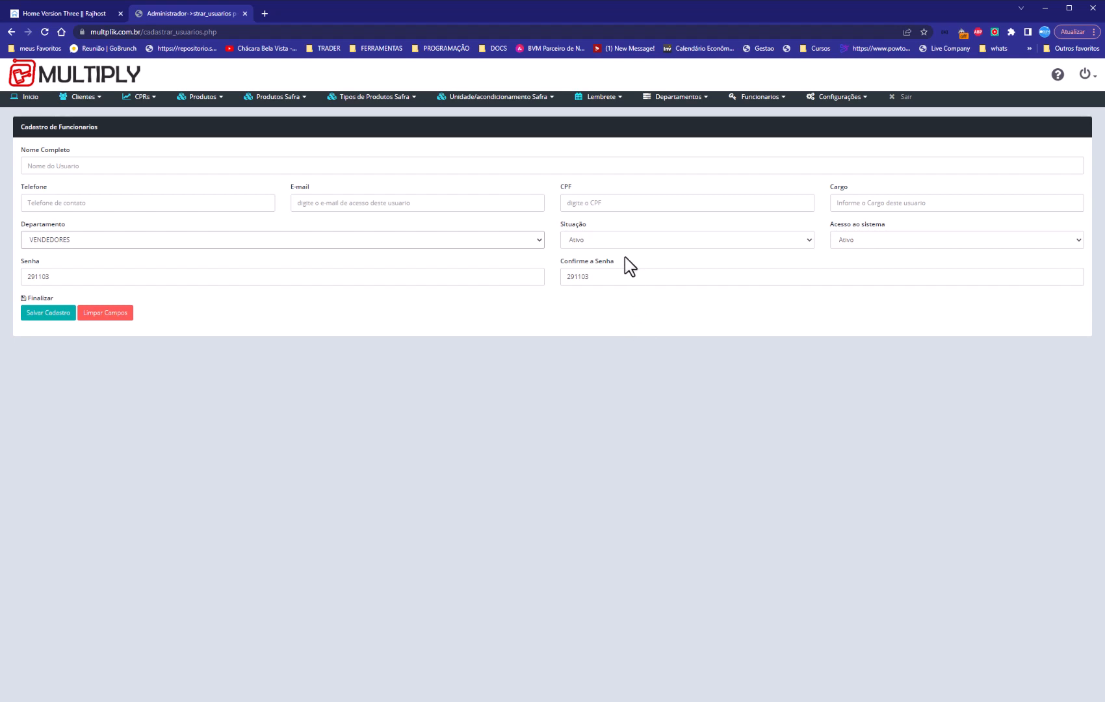
Step: Review the Situação and Acesso ao sistema options on the employee form, keeping both as Ativo
click(613, 242)
click(612, 238)
click(864, 241)
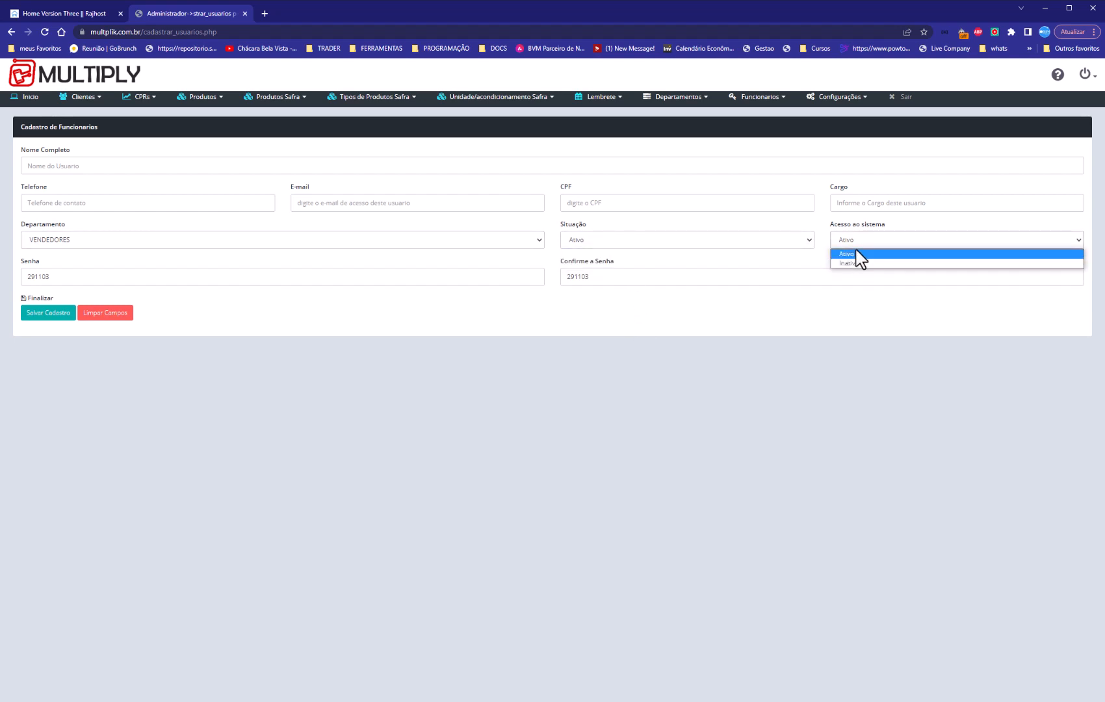
click(865, 253)
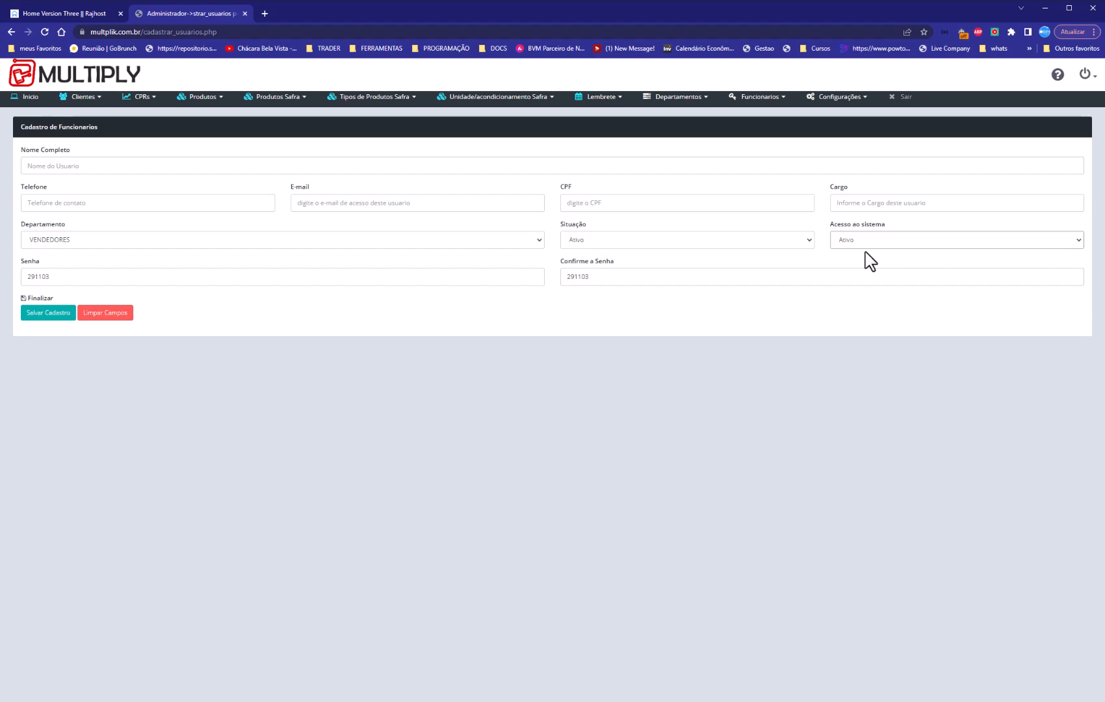
click(867, 243)
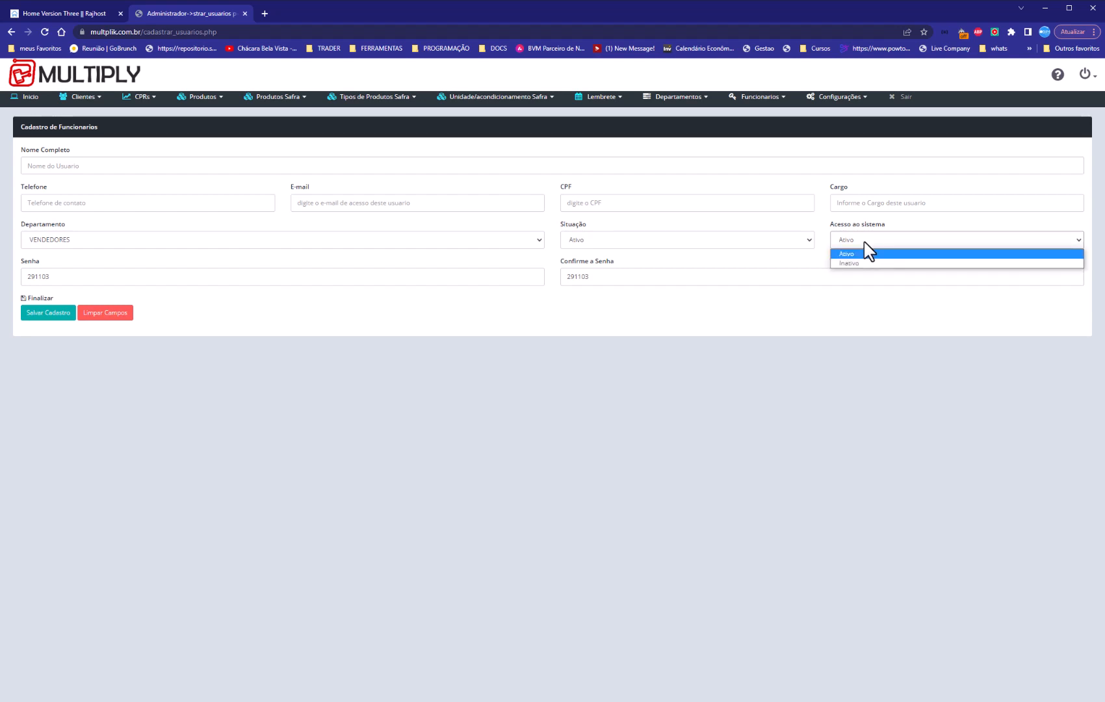
click(864, 255)
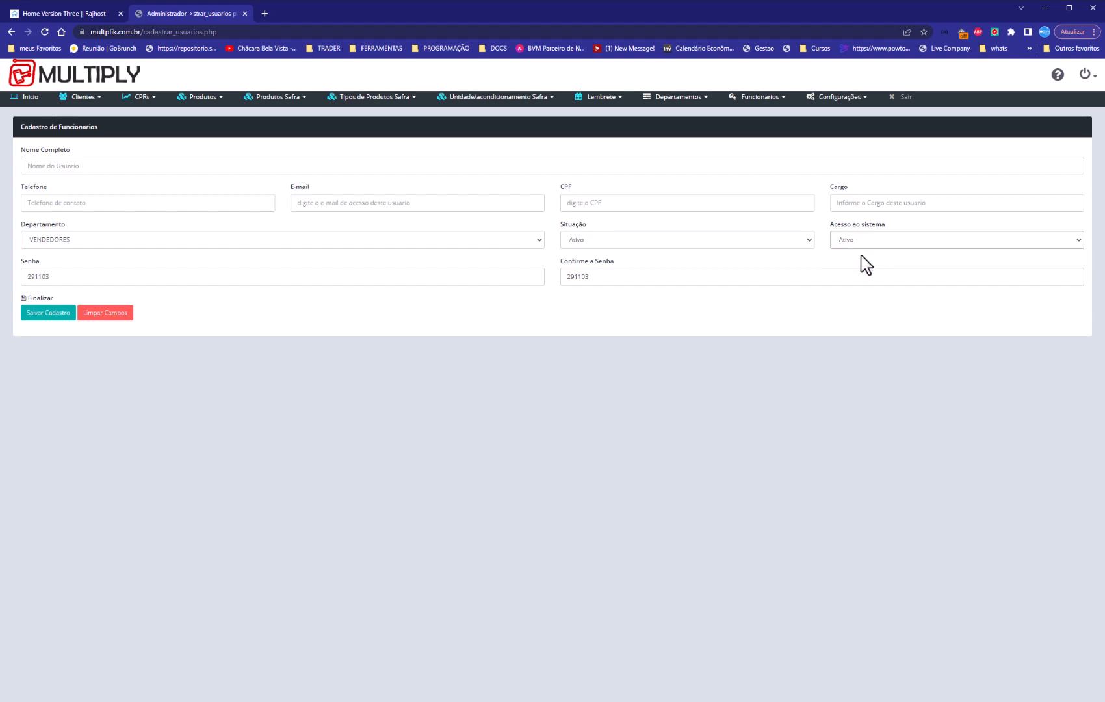
Step: Examine the prefilled Senha and Confirme a Senha fields, reloading the employee form to generate another password
double_click(40, 276)
drag(624, 276, 576, 276)
click(566, 328)
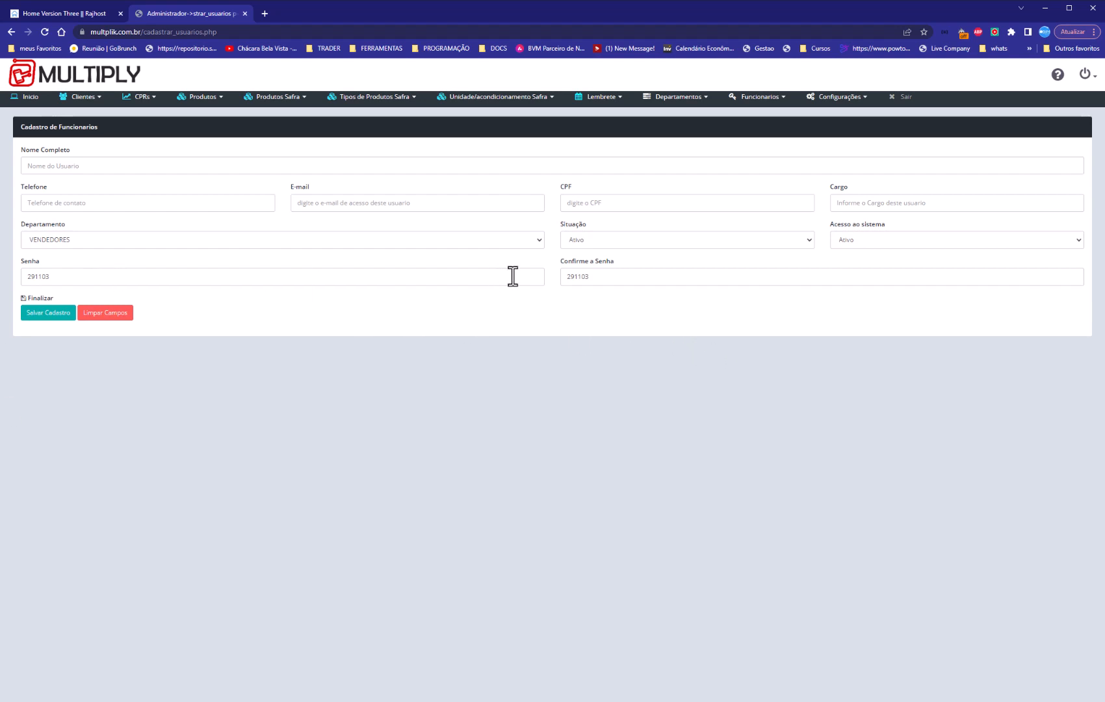
drag(64, 279, 27, 276)
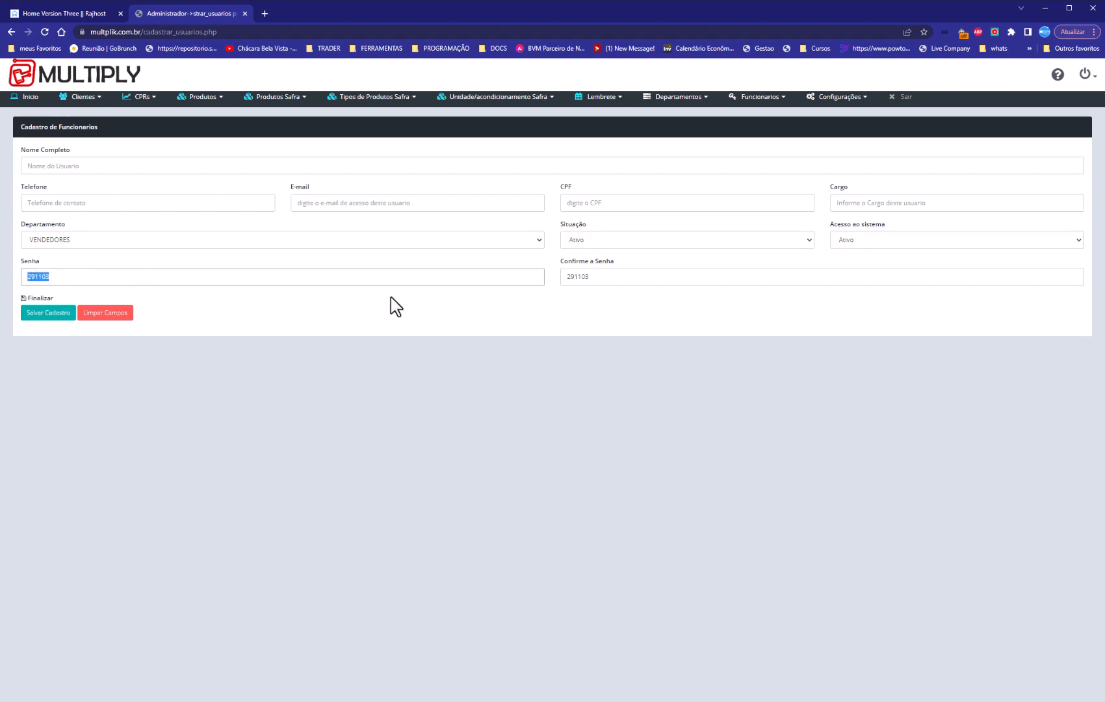
click(689, 330)
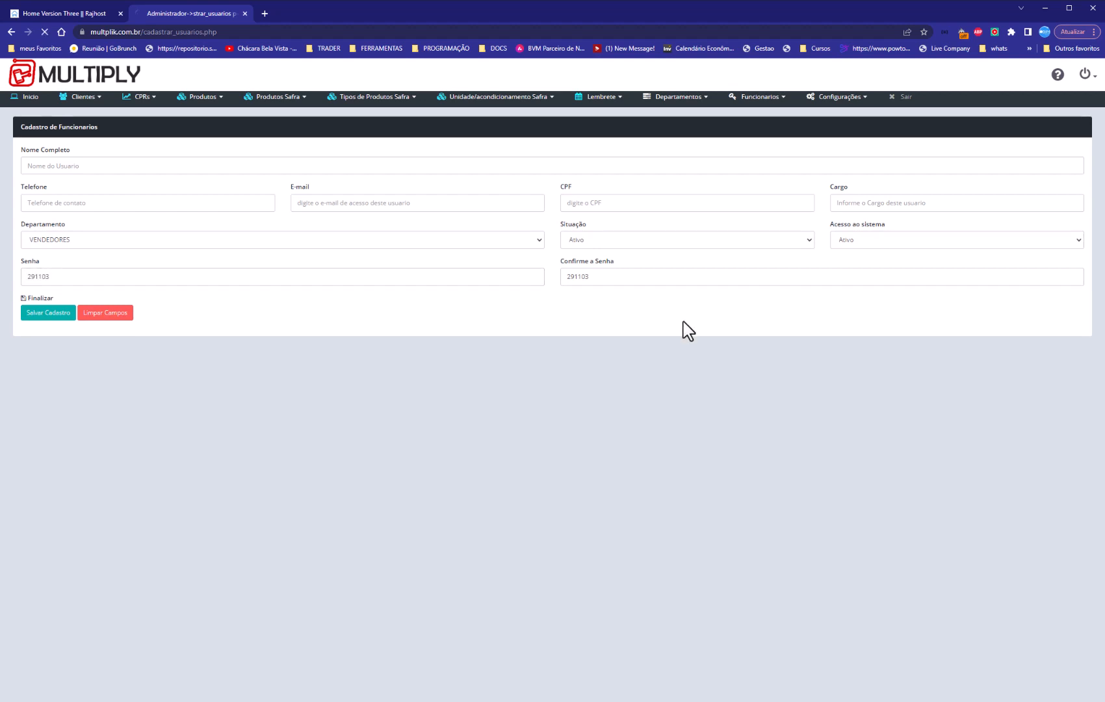
key(F5)
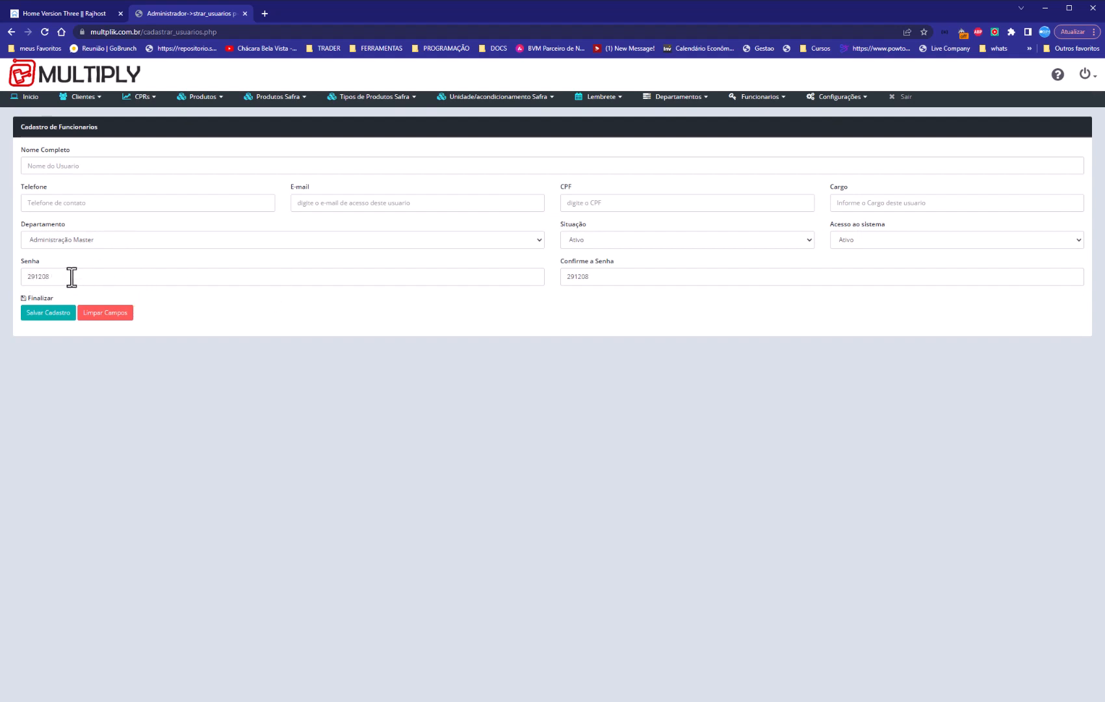
drag(72, 281, 3, 270)
click(218, 351)
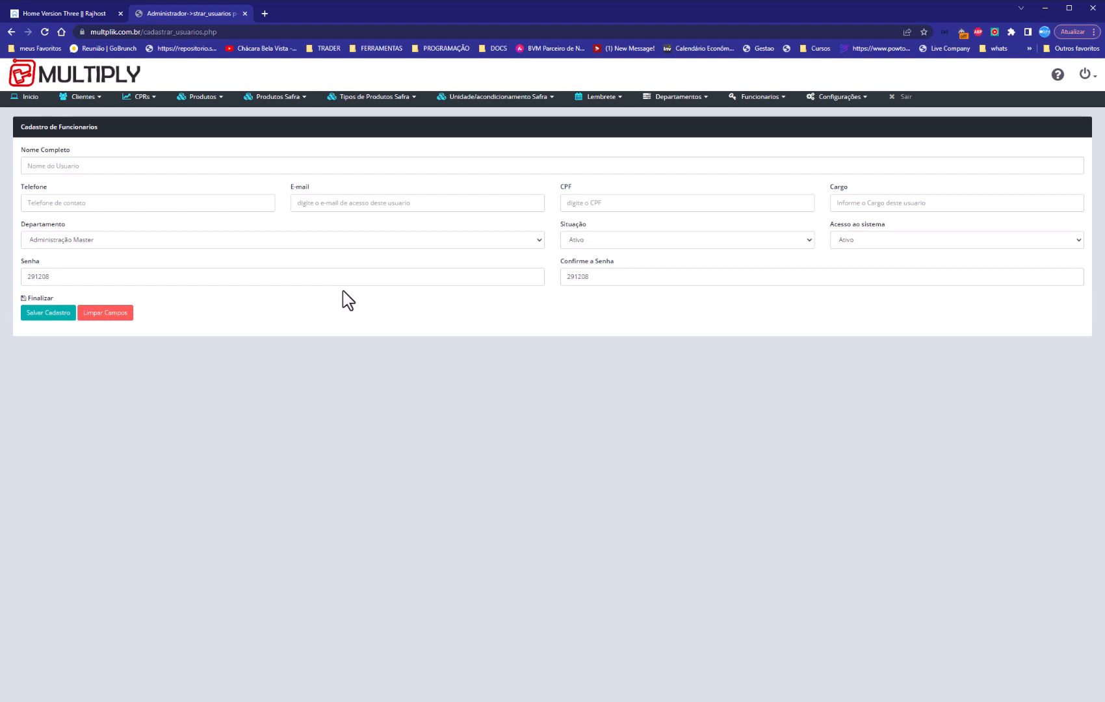
Step: Open the list of registered employees to review its columns
mouse_move(476, 98)
mouse_move(759, 98)
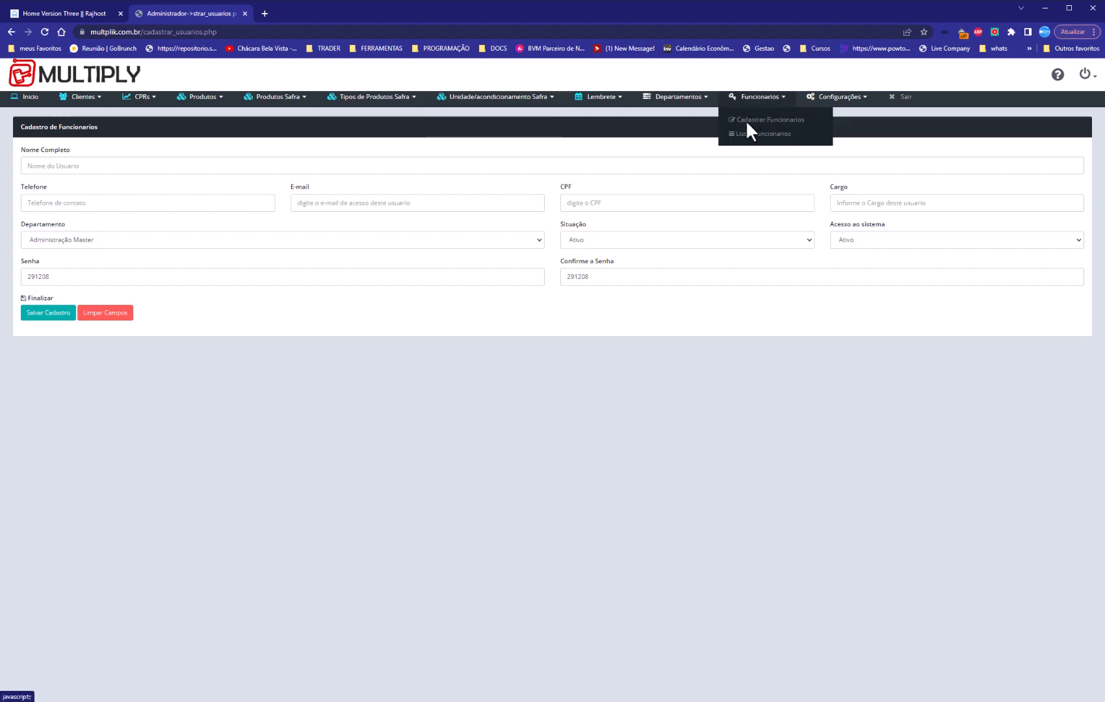
click(742, 142)
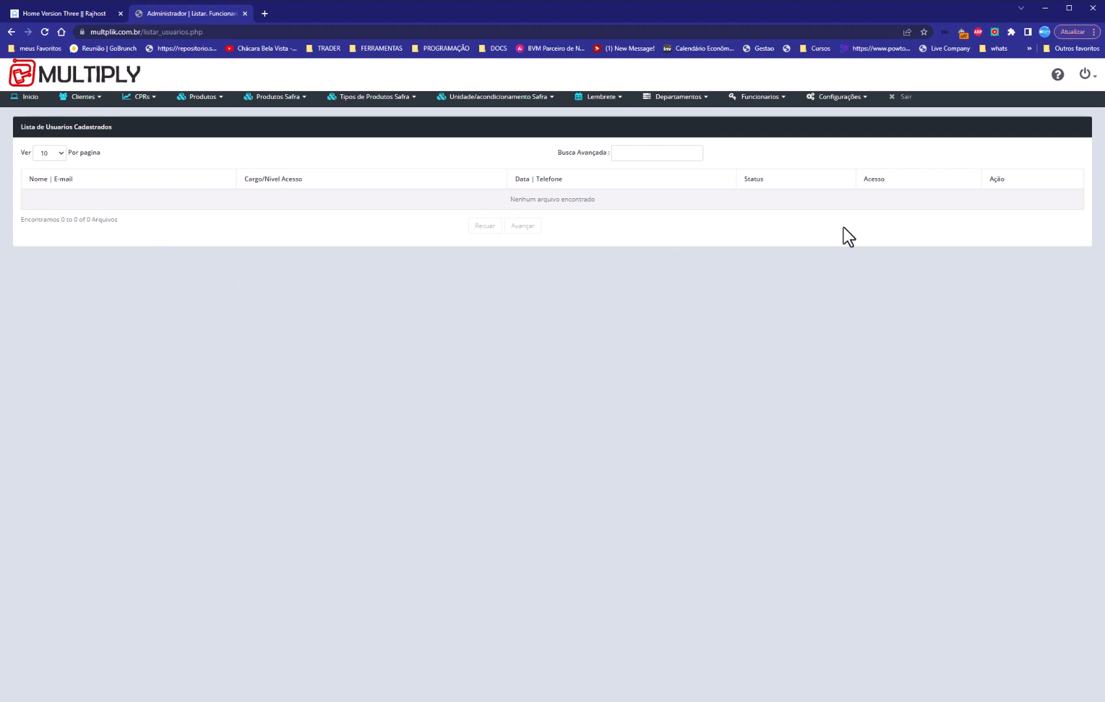
Step: Open the account settings, examine the company name, Razão Social, CNPJ/CPF and commercial contact fields, and reload the page
click(820, 98)
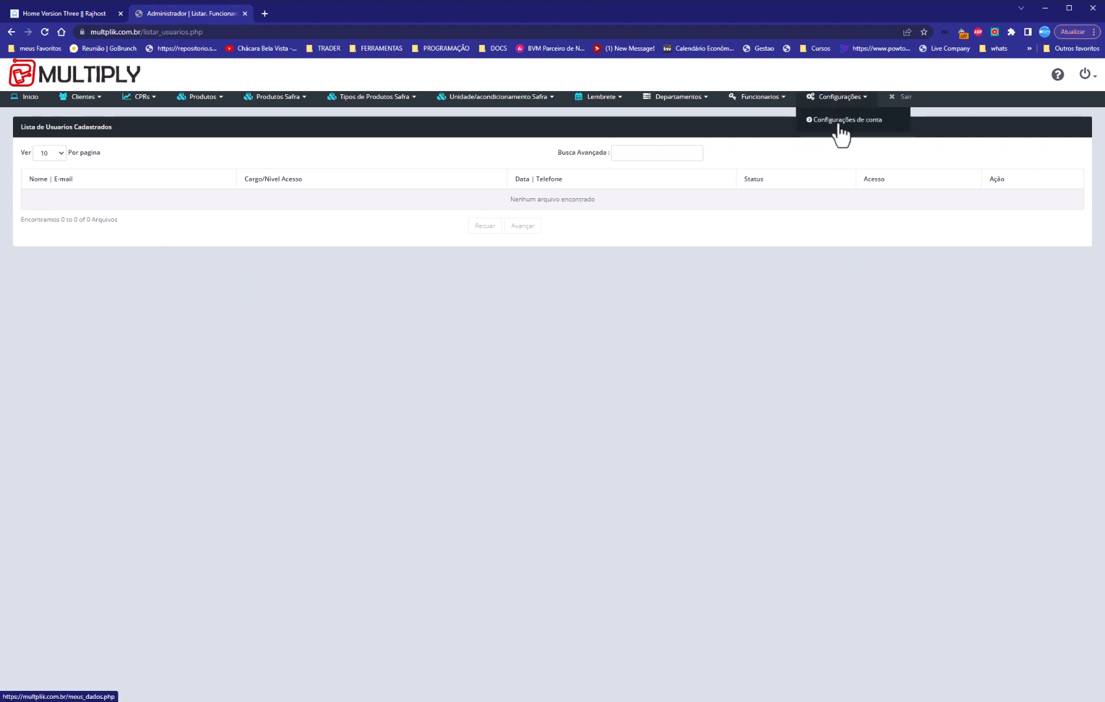
click(839, 128)
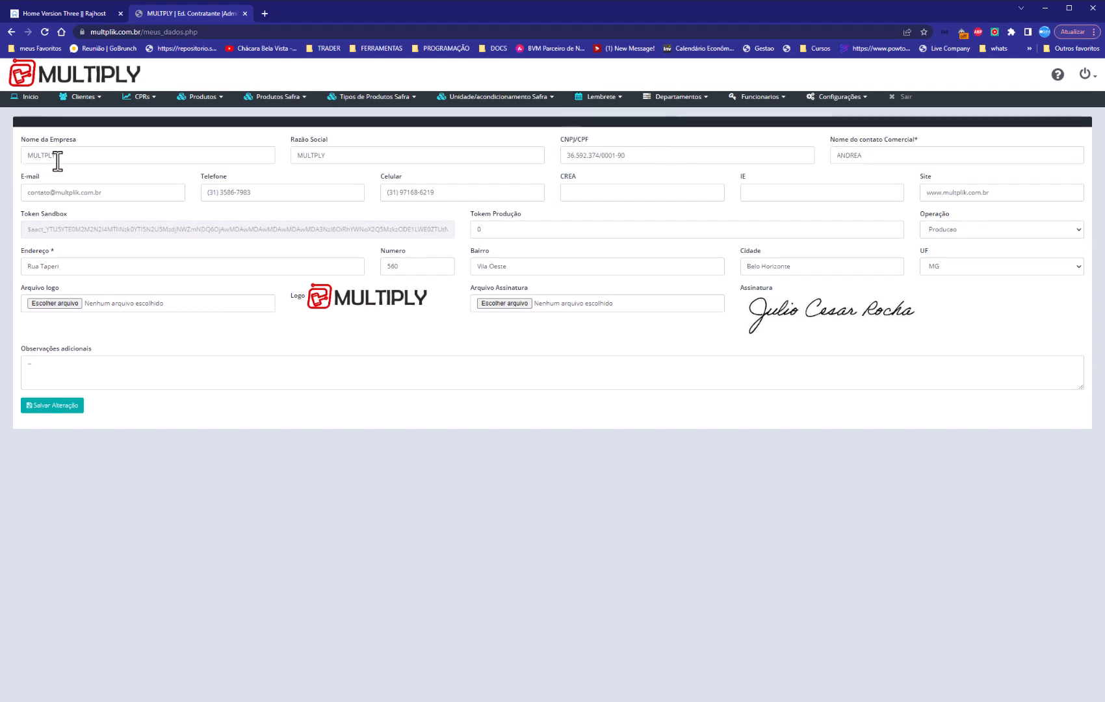
drag(53, 157, 28, 154)
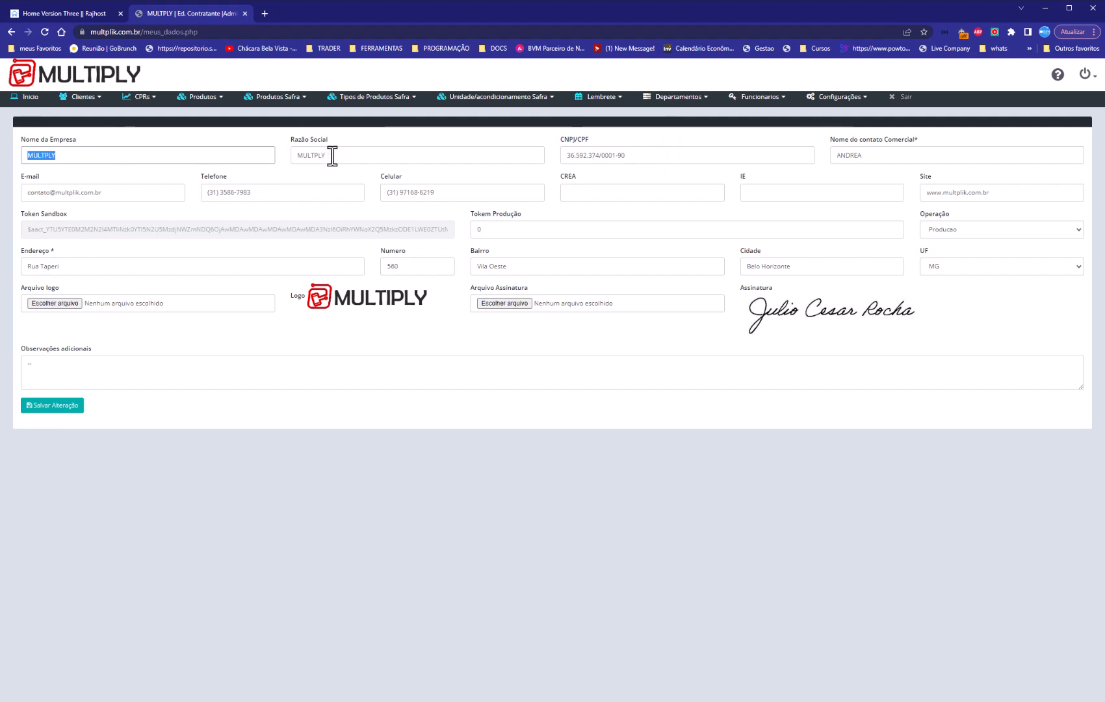
drag(330, 155, 302, 156)
drag(642, 156, 570, 154)
drag(881, 154, 841, 152)
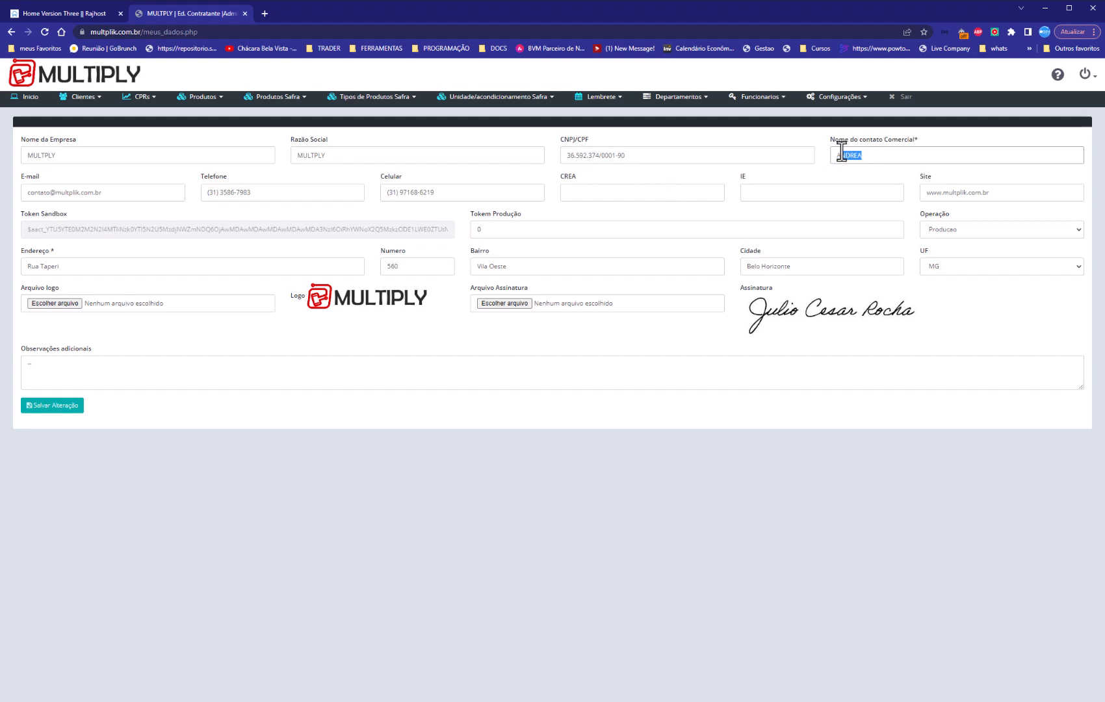
key(F5)
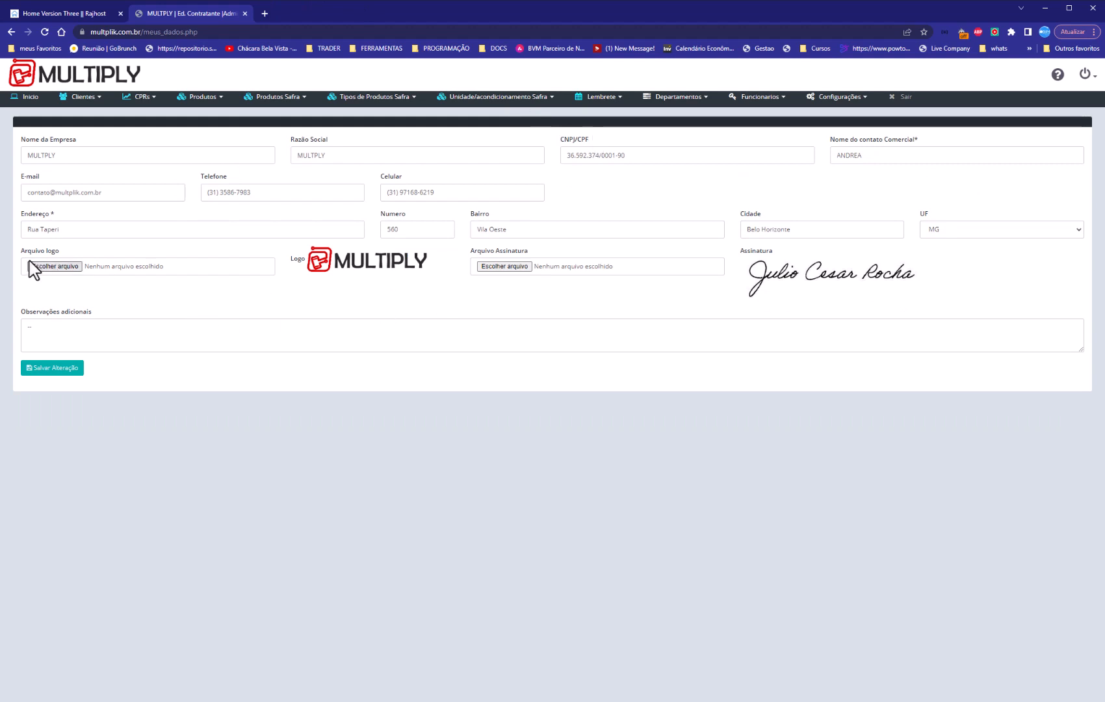
Step: Examine the Arquivo logo, Arquivo Assinatura and Observações adicionais fields in the account settings
drag(24, 263, 65, 264)
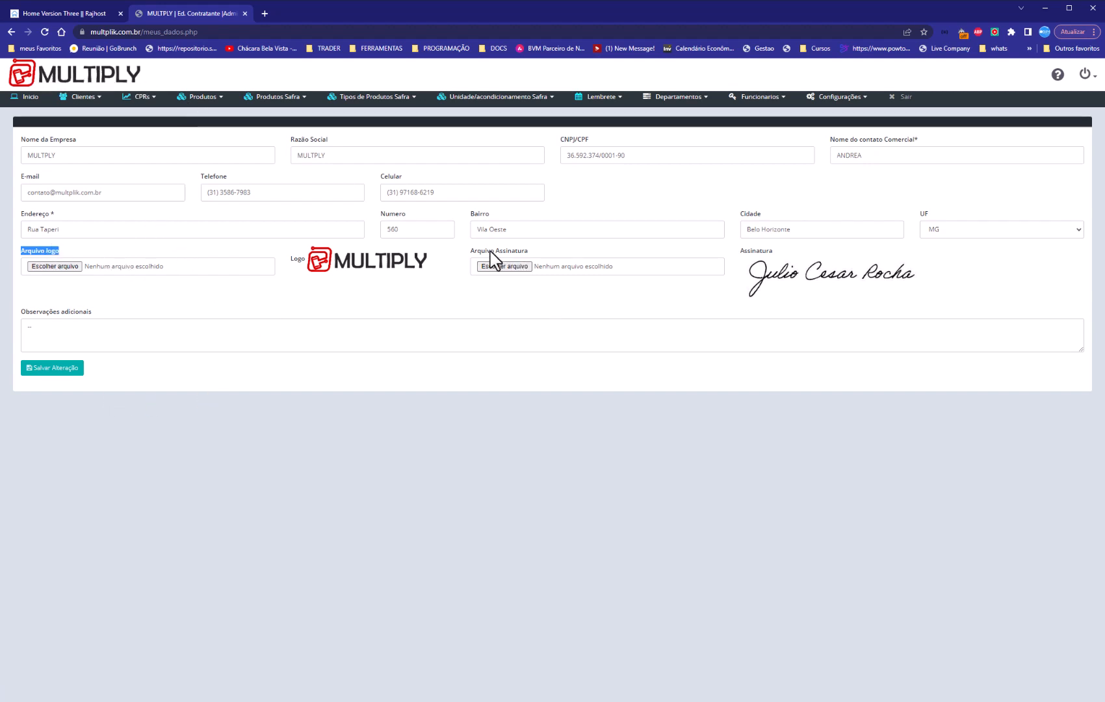
drag(470, 252, 533, 251)
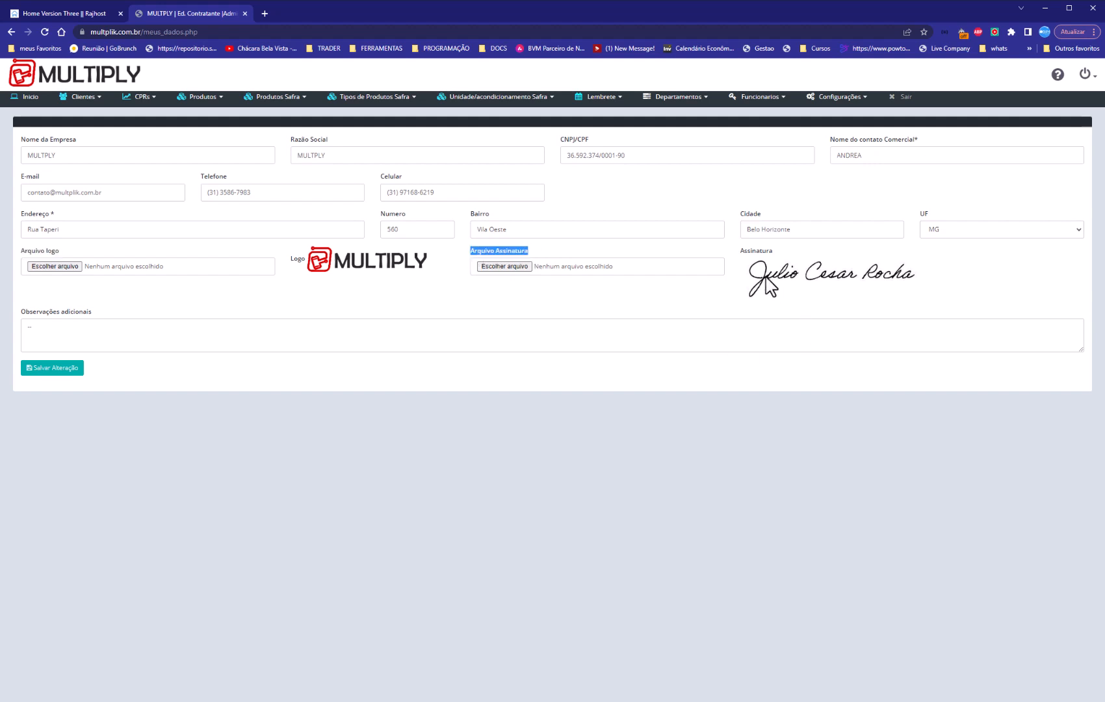
click(212, 422)
drag(84, 342, 21, 323)
click(266, 383)
click(839, 97)
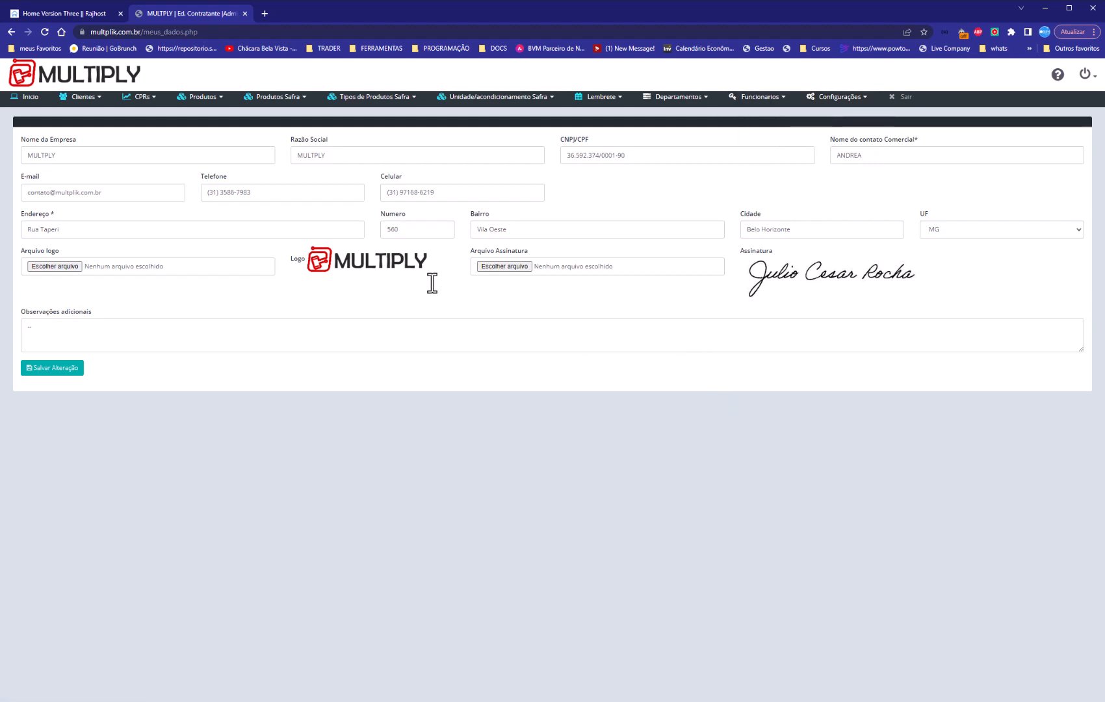
Step: Return to the home dashboard and look over the options available for clients and products
click(31, 97)
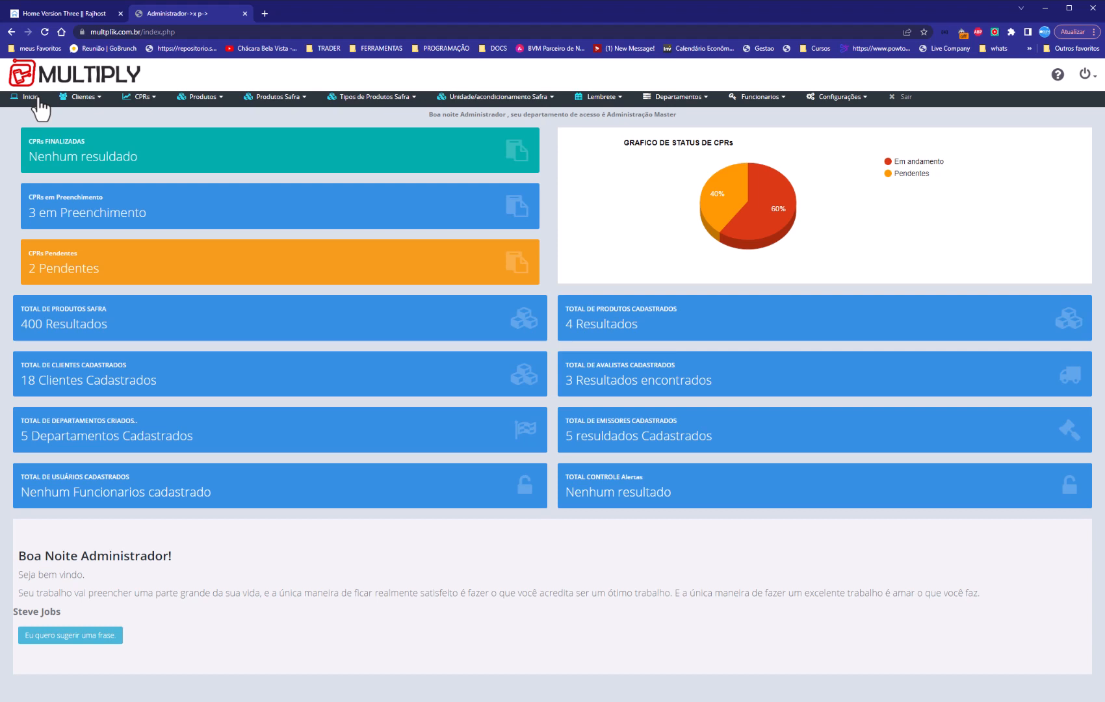
click(82, 96)
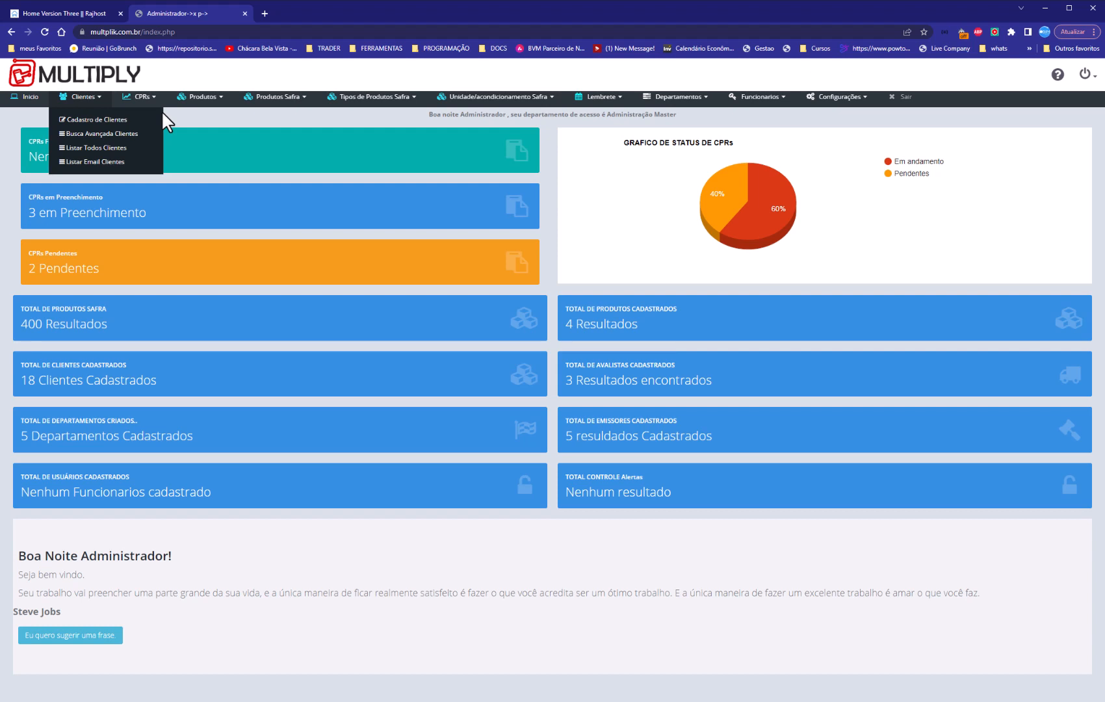
mouse_move(203, 96)
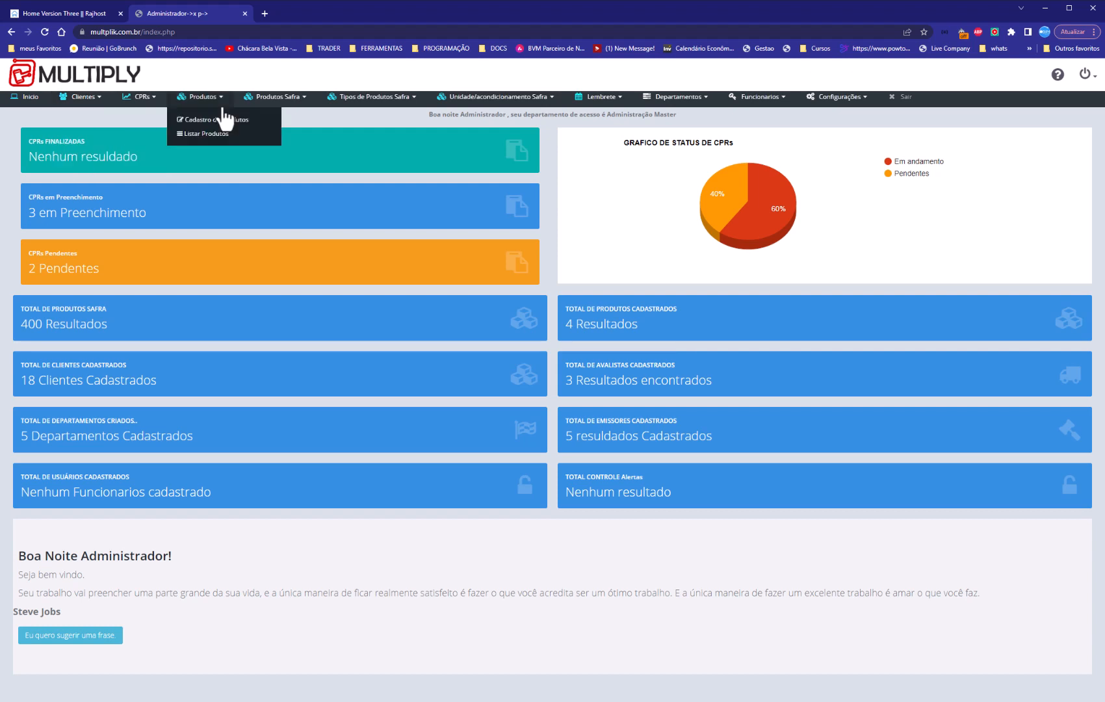